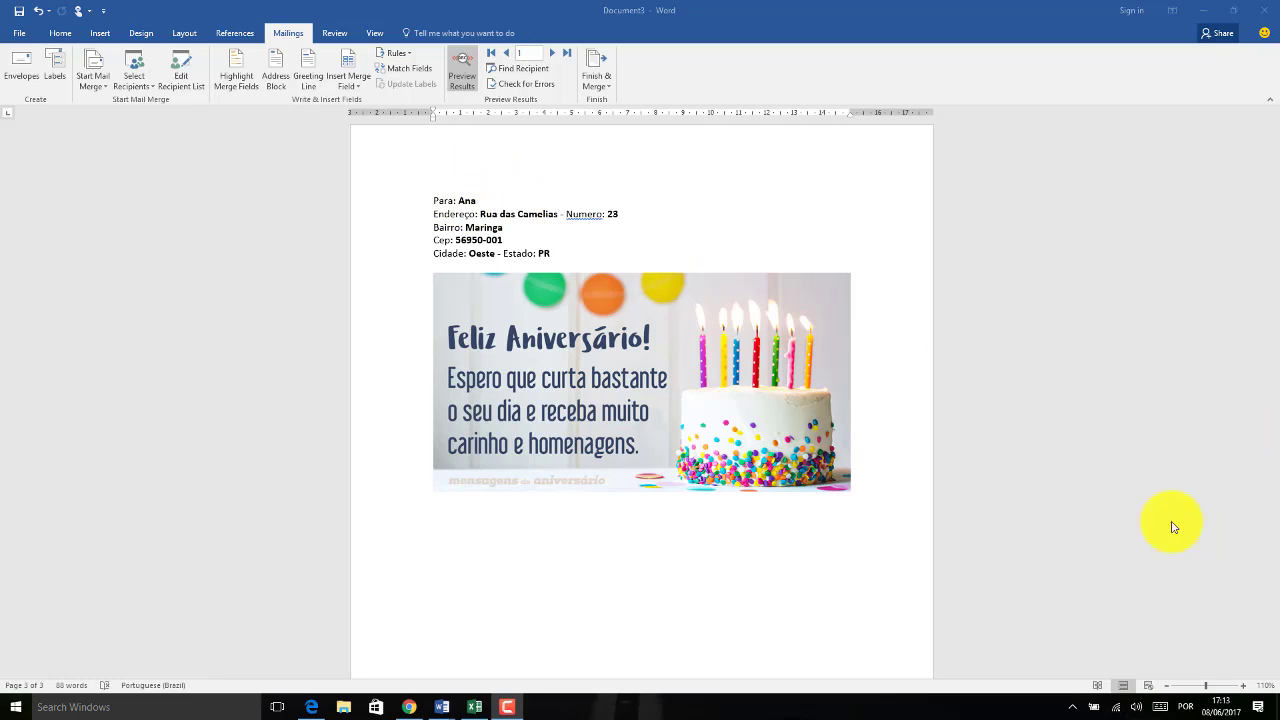
Step the merge preview forward to the last recipient and back to the first
{"action": "left_click", "coordinate": [714, 245]}
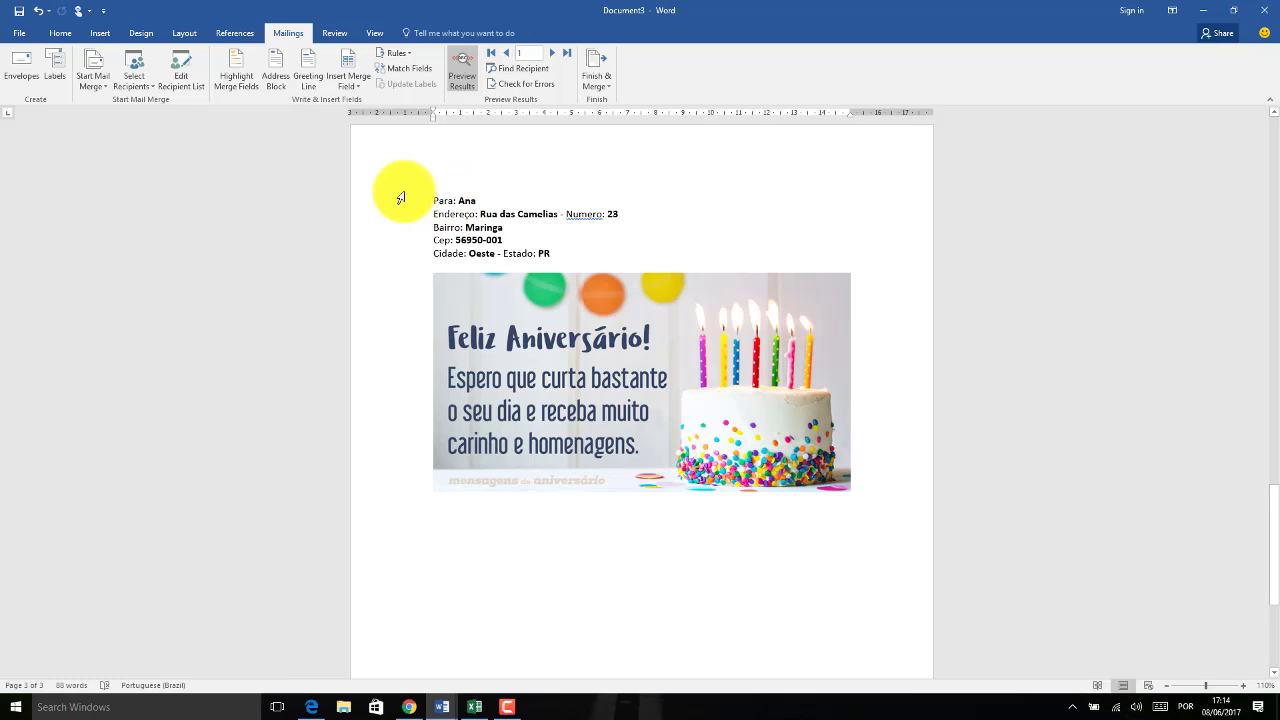
{"action": "left_click", "coordinate": [552, 52]}
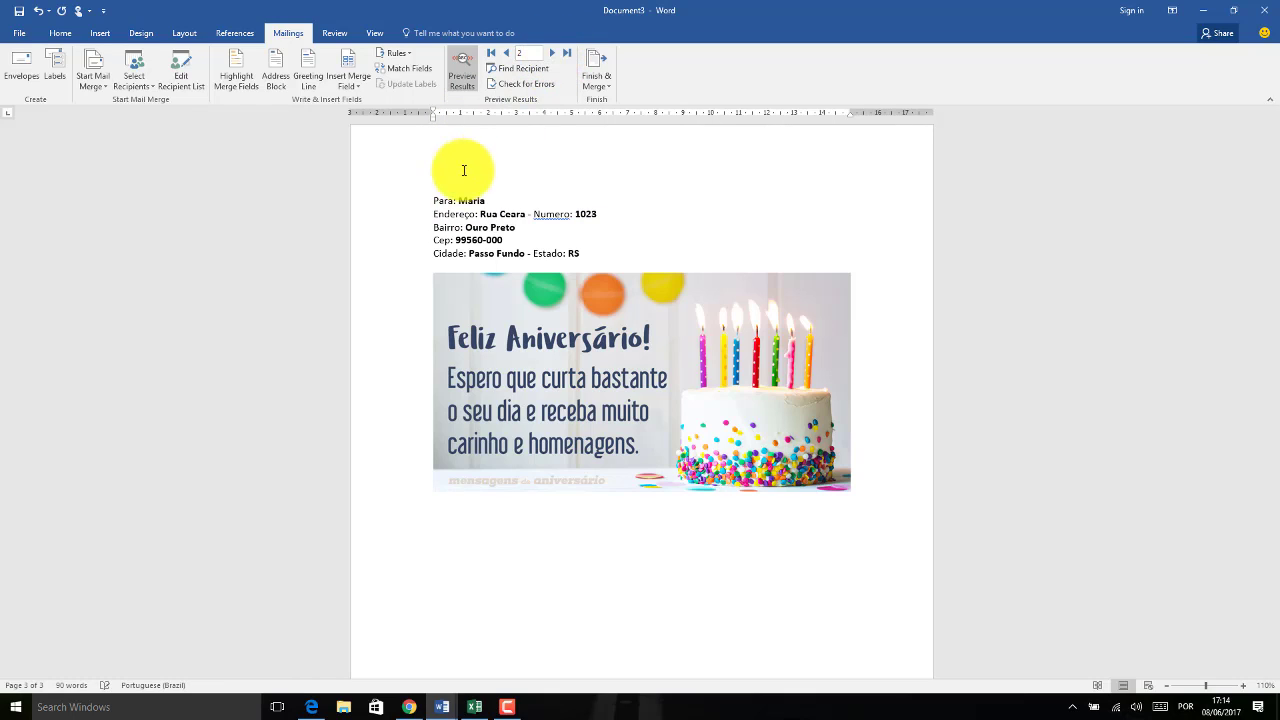
{"action": "left_click", "coordinate": [552, 53]}
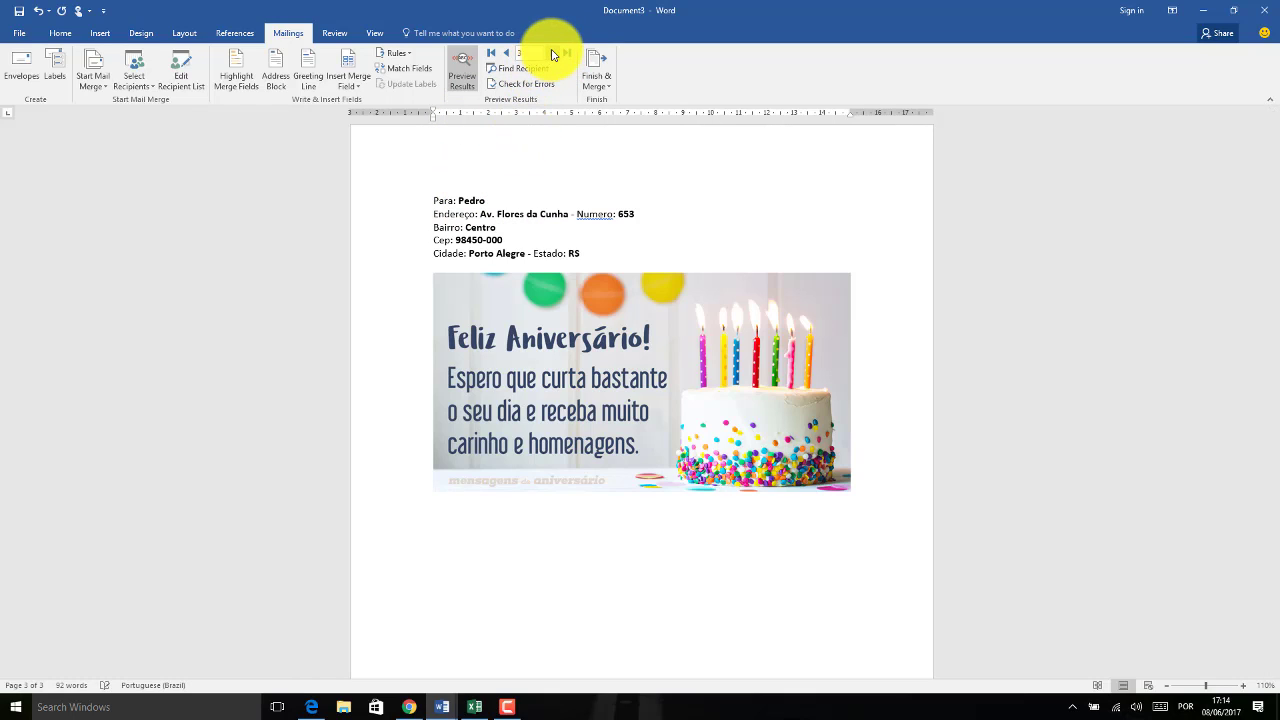
{"action": "left_click", "coordinate": [552, 54]}
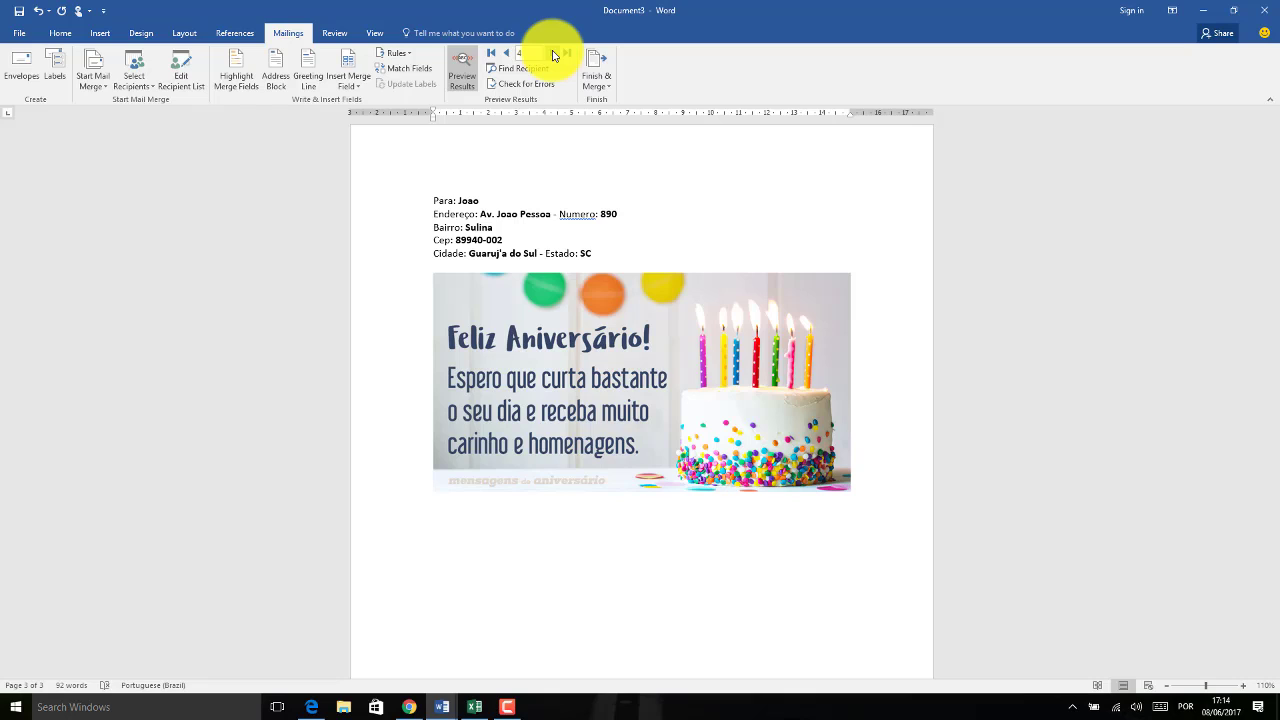
{"action": "left_click", "coordinate": [554, 55]}
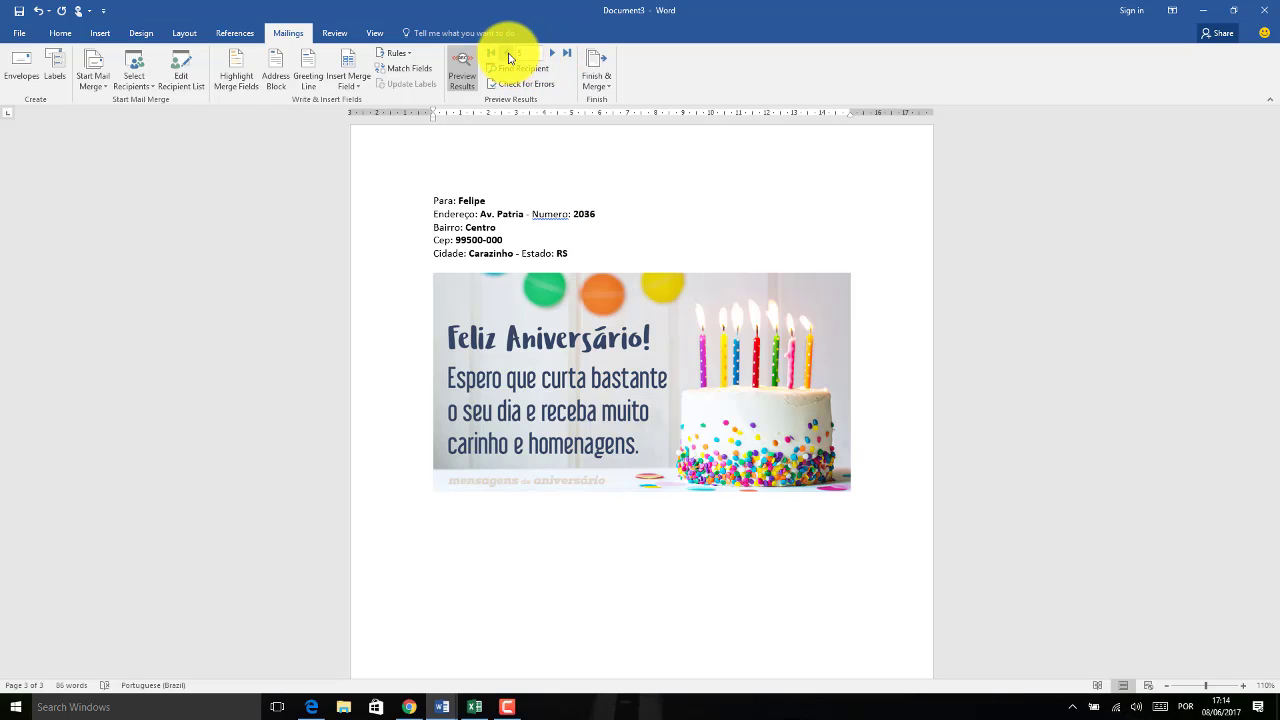
{"action": "left_click", "coordinate": [508, 54]}
{"action": "left_click", "coordinate": [508, 54]}
{"action": "left_click", "coordinate": [508, 54]}
{"action": "left_click", "coordinate": [508, 54]}
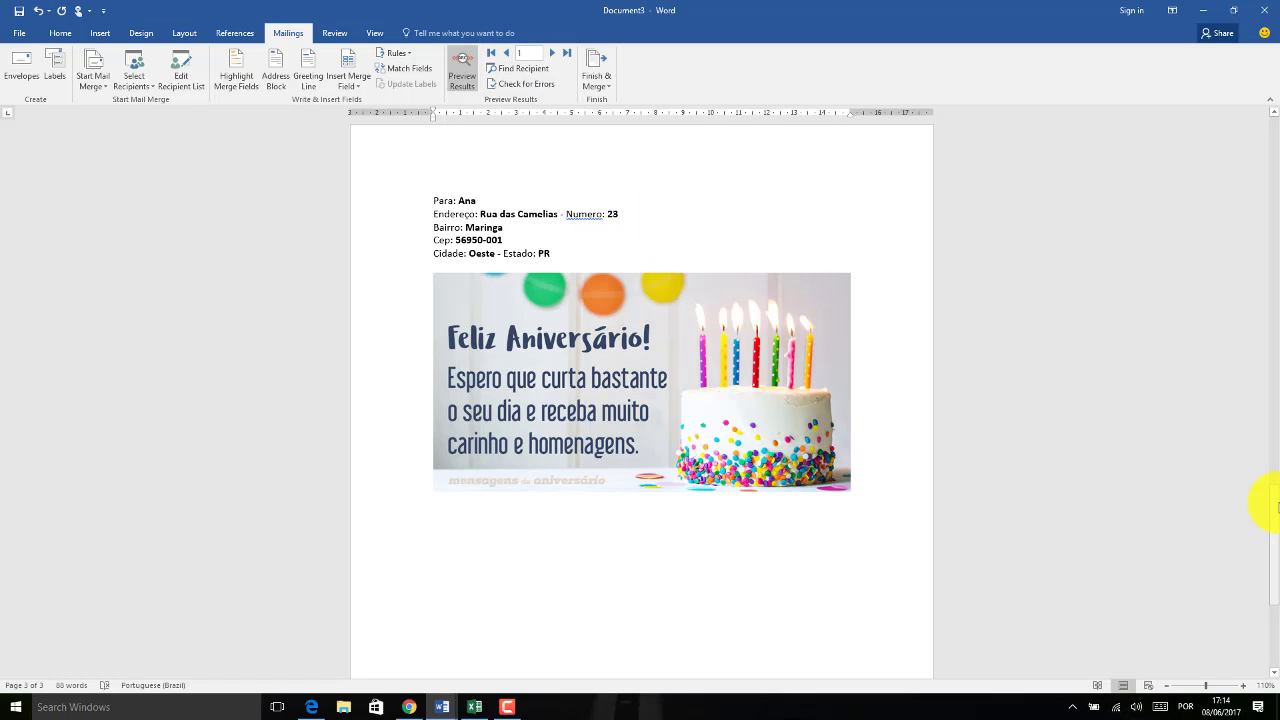
On page 1, preview the receipt for records 2 through 5, then go back to record 2
{"action": "left_click_drag", "start_coordinate": [1273, 530], "coordinate": [1240, 165]}
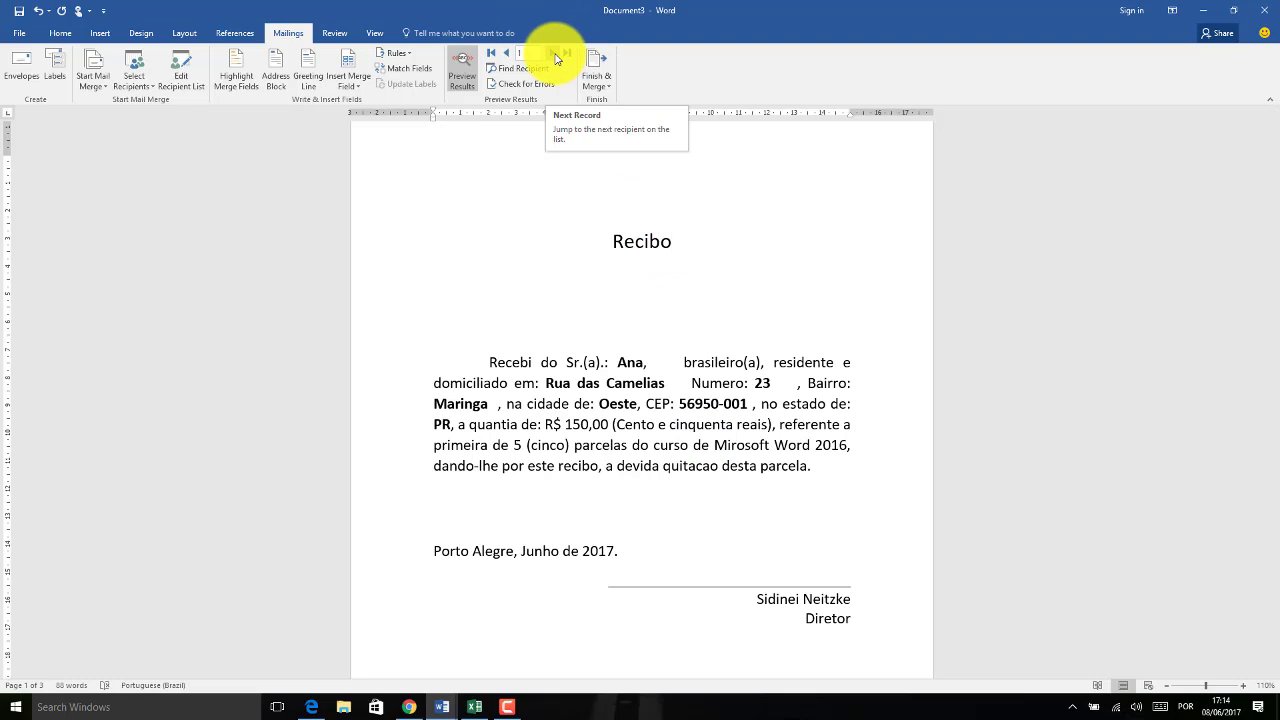
{"action": "left_click", "coordinate": [551, 52]}
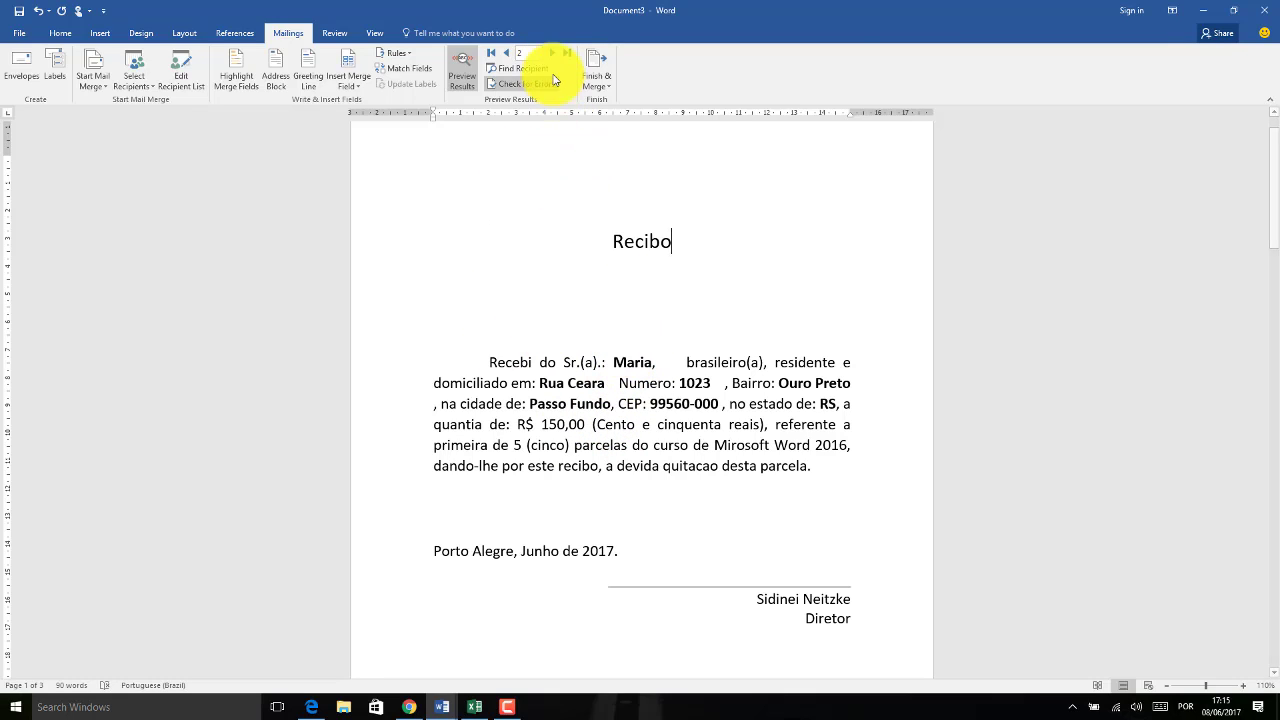
{"action": "left_click", "coordinate": [554, 54]}
{"action": "left_click", "coordinate": [554, 55]}
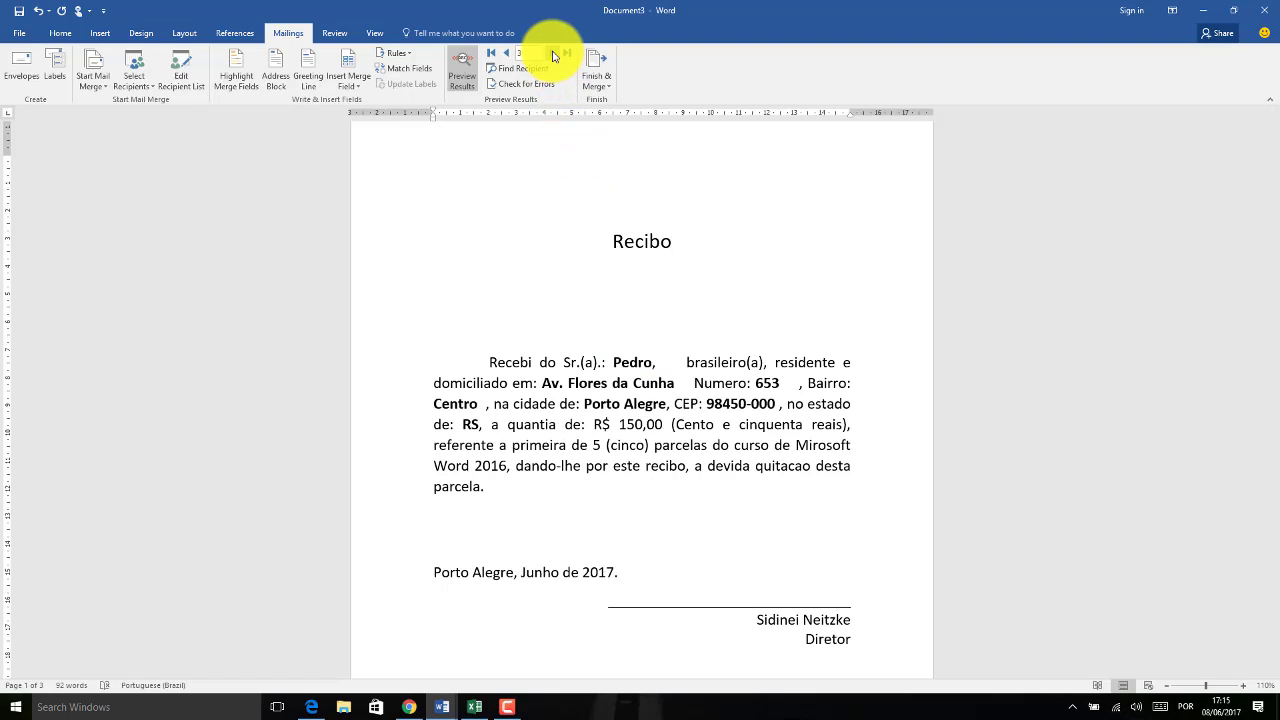
{"action": "left_click", "coordinate": [554, 55]}
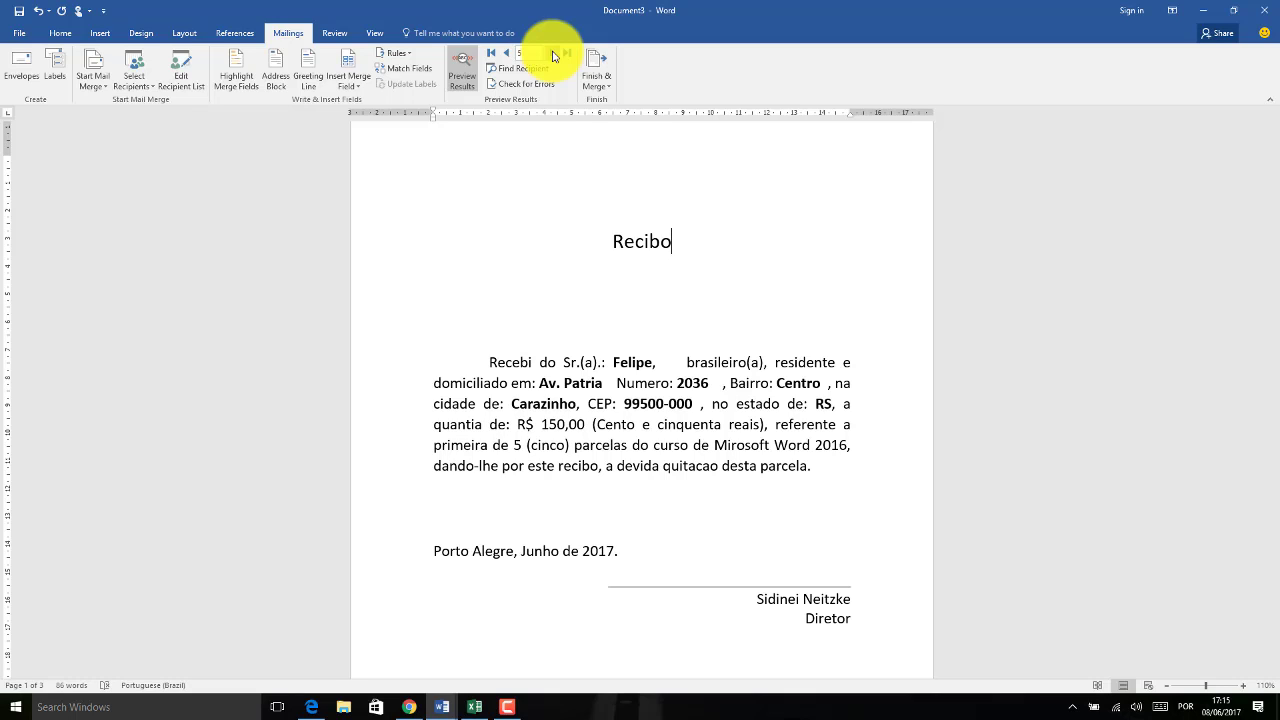
{"action": "left_click", "coordinate": [507, 53]}
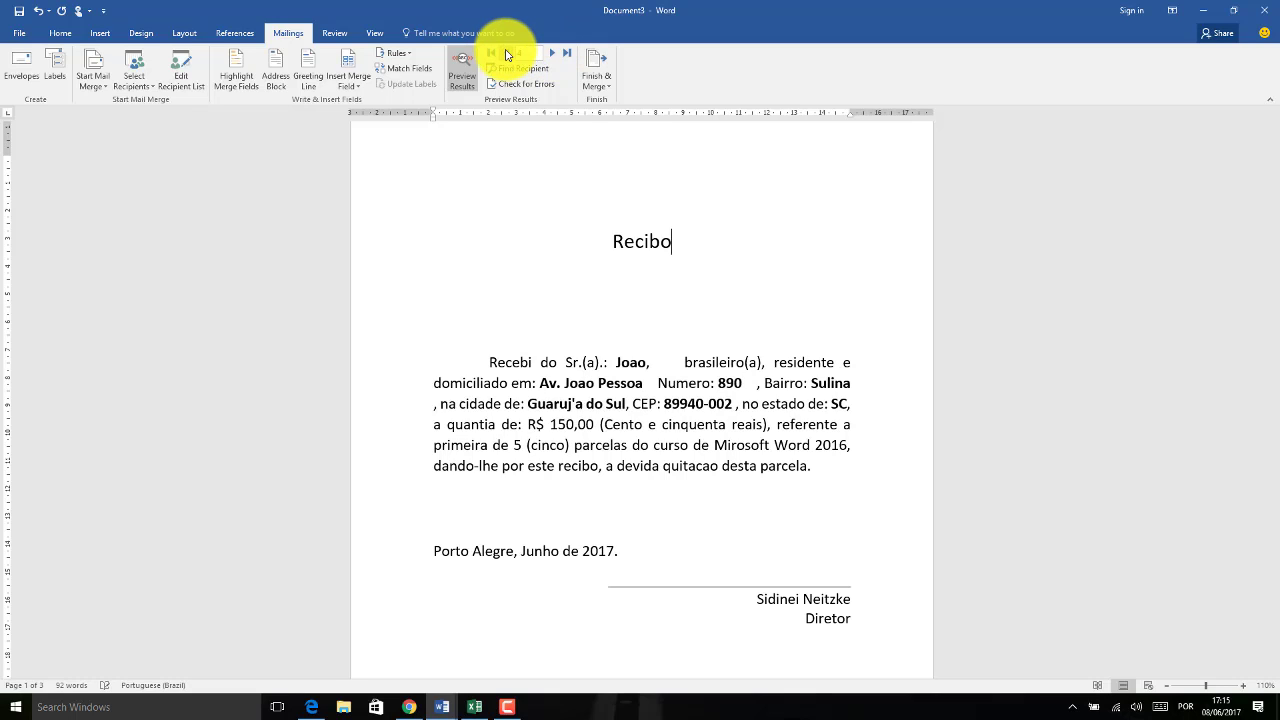
{"action": "left_click", "coordinate": [507, 53]}
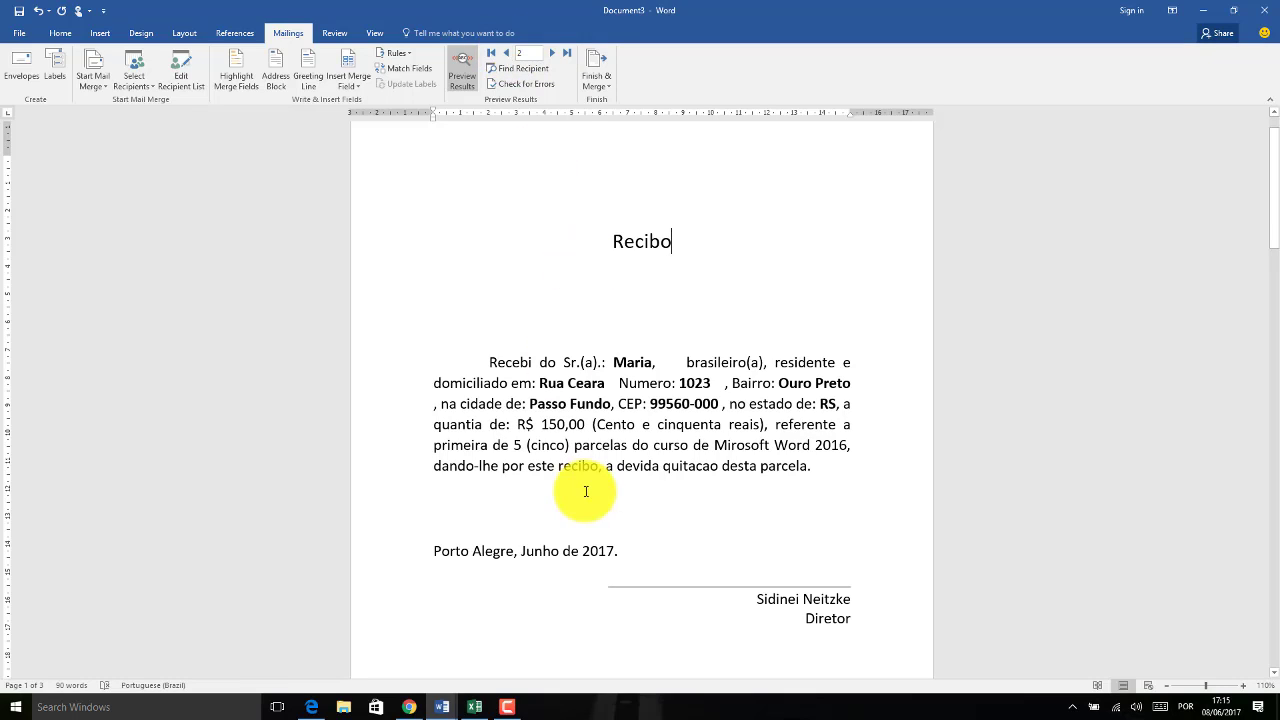
{"action": "left_click", "coordinate": [475, 707]}
Click empty cell E13 in LISTA.xlsx to view the five recipient records
{"action": "left_click", "coordinate": [259, 325]}
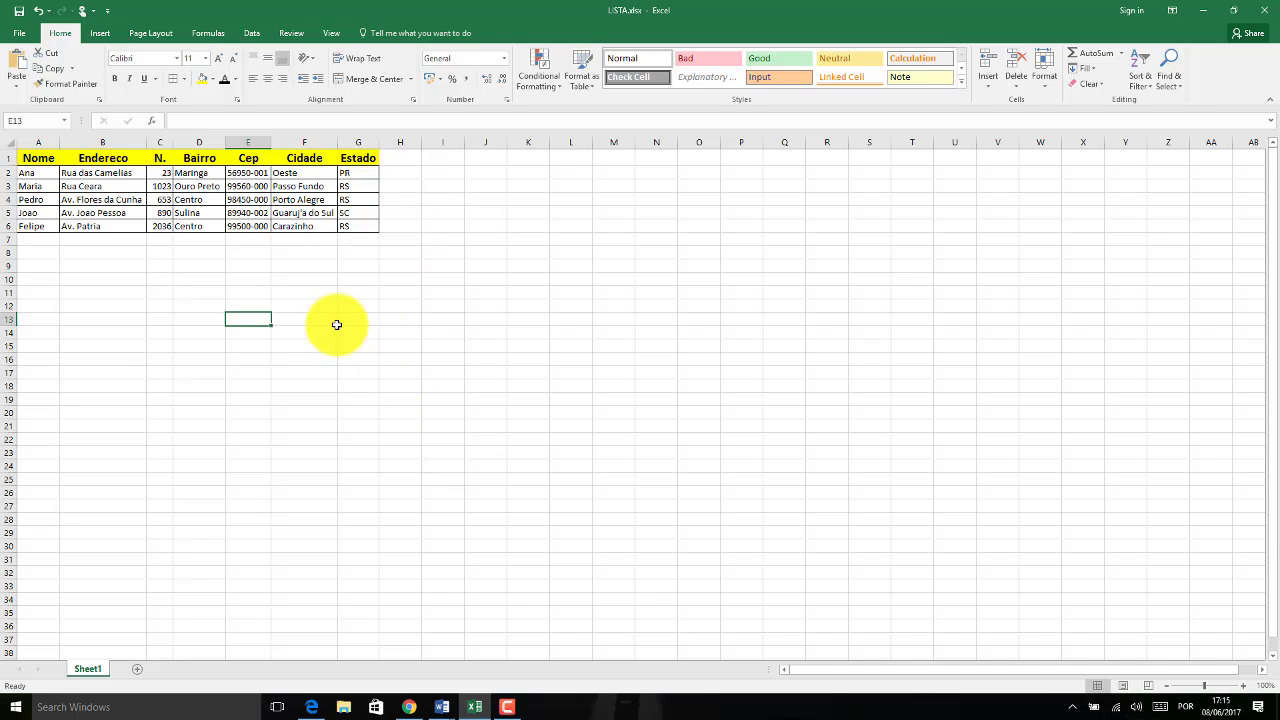
Back in Word, delete the receipt text from 'Recibo' to 'Diretor'
{"action": "mouse_move", "coordinate": [452, 707]}
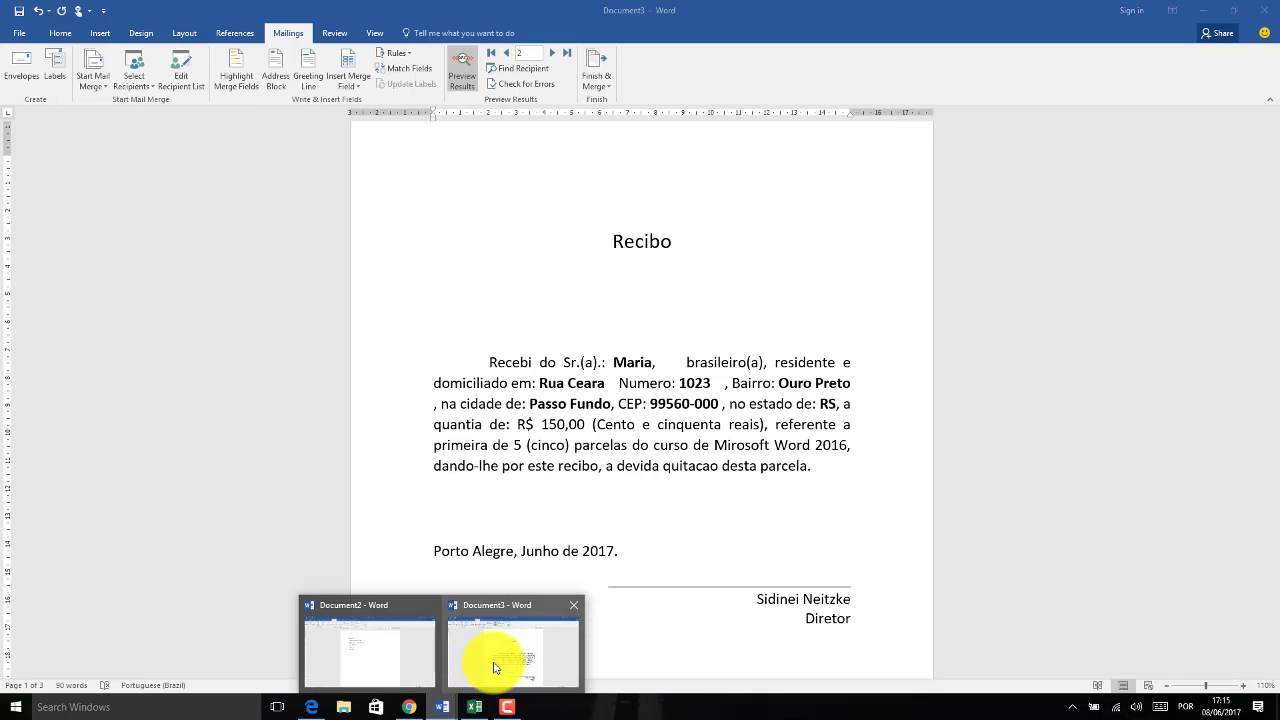
{"action": "left_click", "coordinate": [492, 663]}
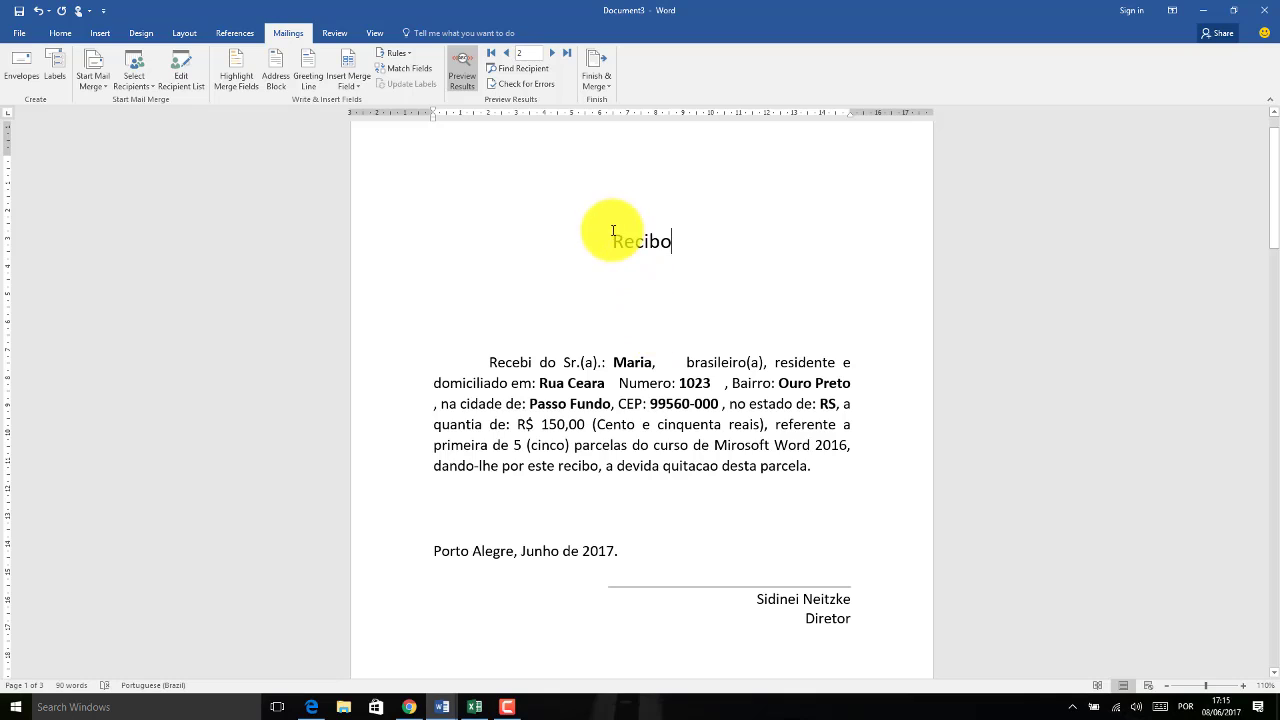
{"action": "left_click_drag", "start_coordinate": [610, 234], "coordinate": [932, 630]}
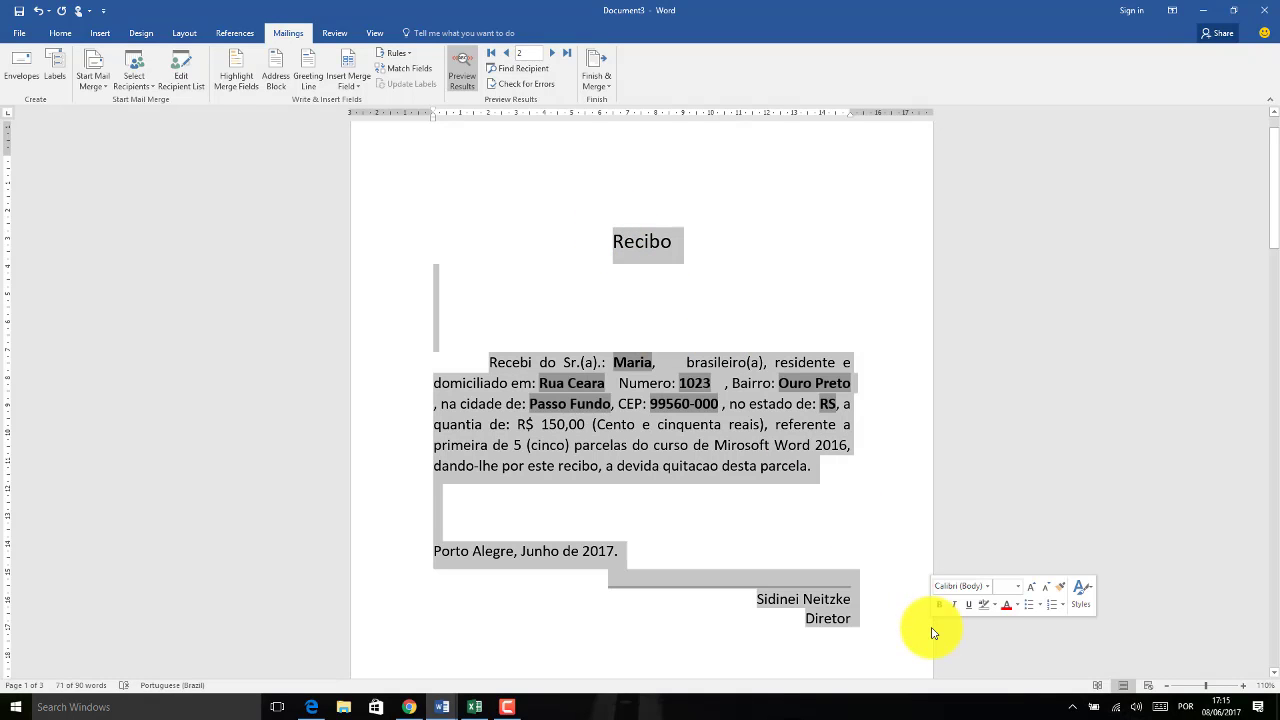
{"action": "key", "text": "Delete"}
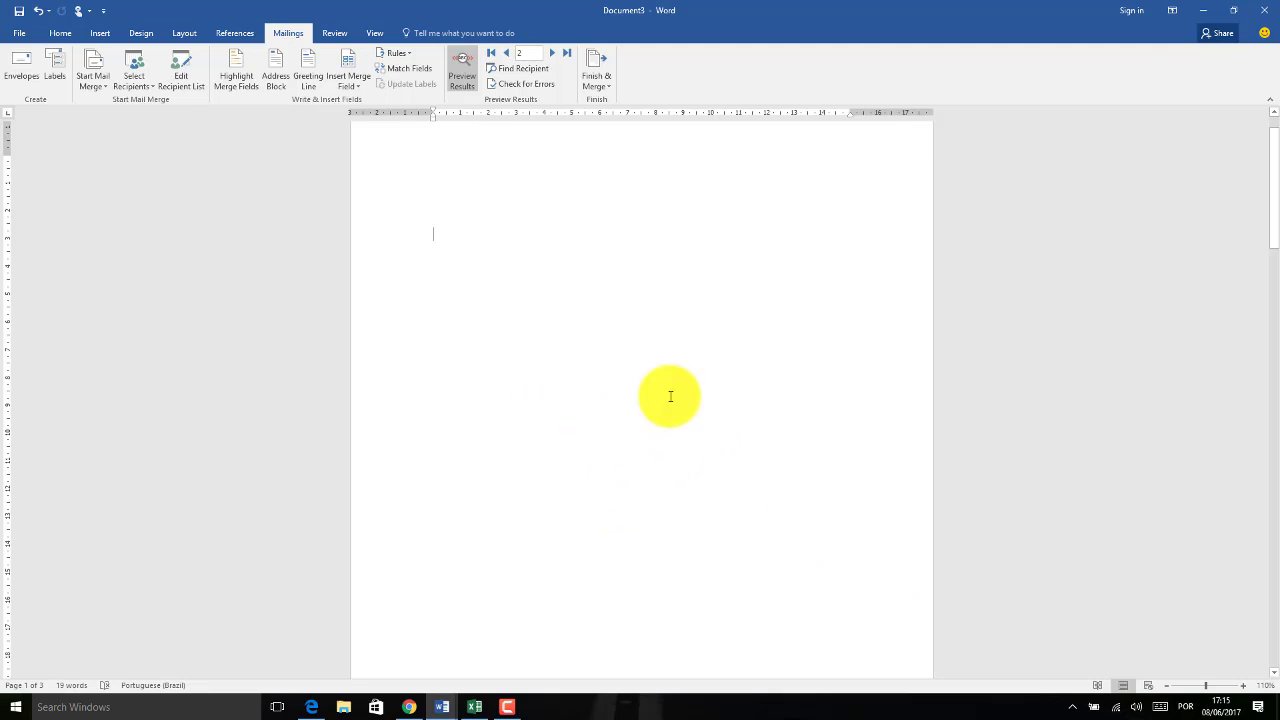
Delete the birthday picture below the merged address
{"action": "mouse_move", "coordinate": [1274, 229]}
{"action": "left_mouse_down"}
{"action": "mouse_move", "coordinate": [1277, 587]}
{"action": "mouse_move", "coordinate": [1277, 552]}
{"action": "left_mouse_up"}
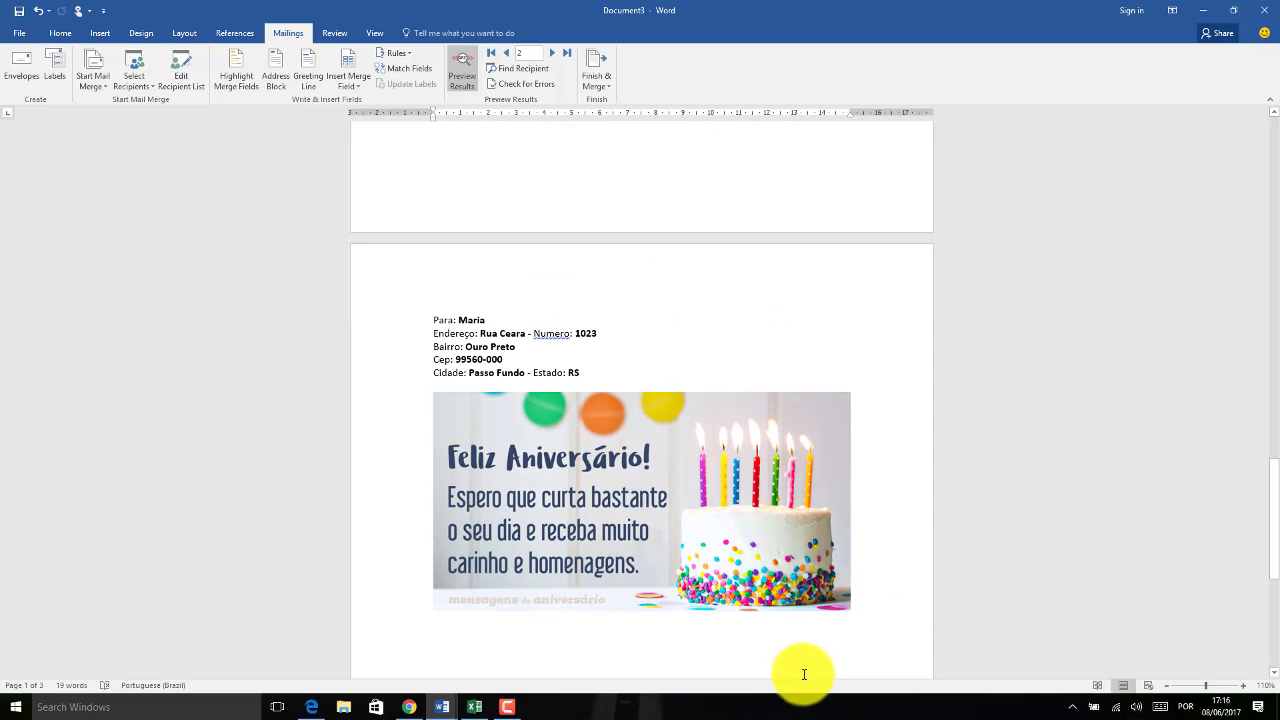
{"action": "left_click", "coordinate": [725, 557]}
{"action": "key", "text": "Delete"}
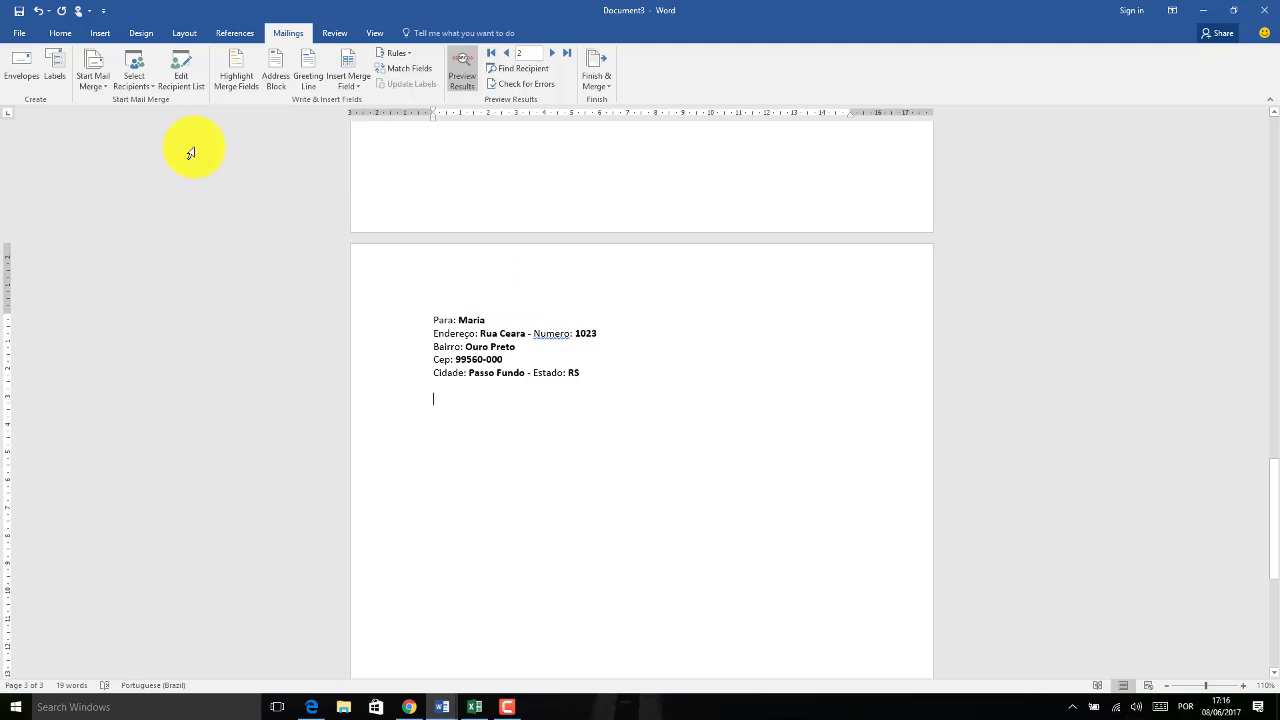
Create a new blank document and paste the receipt into it
{"action": "left_click", "coordinate": [20, 34]}
{"action": "left_click", "coordinate": [38, 90]}
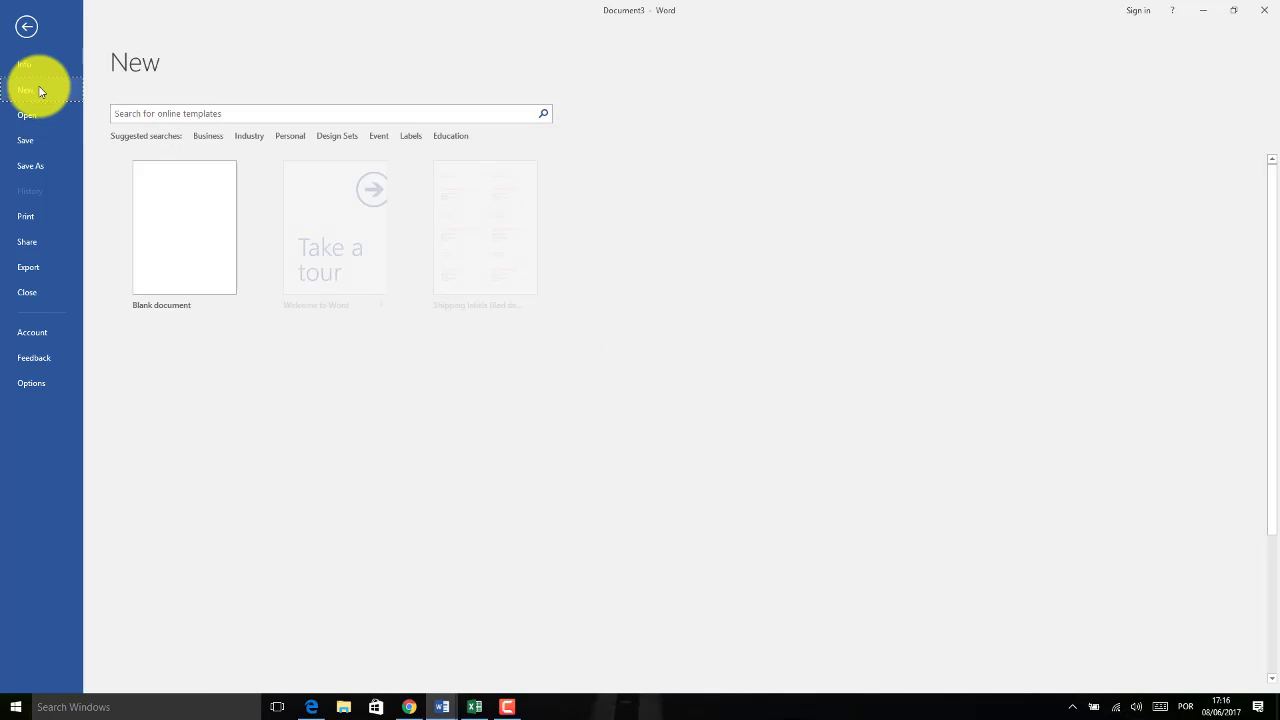
{"action": "left_click", "coordinate": [214, 214]}
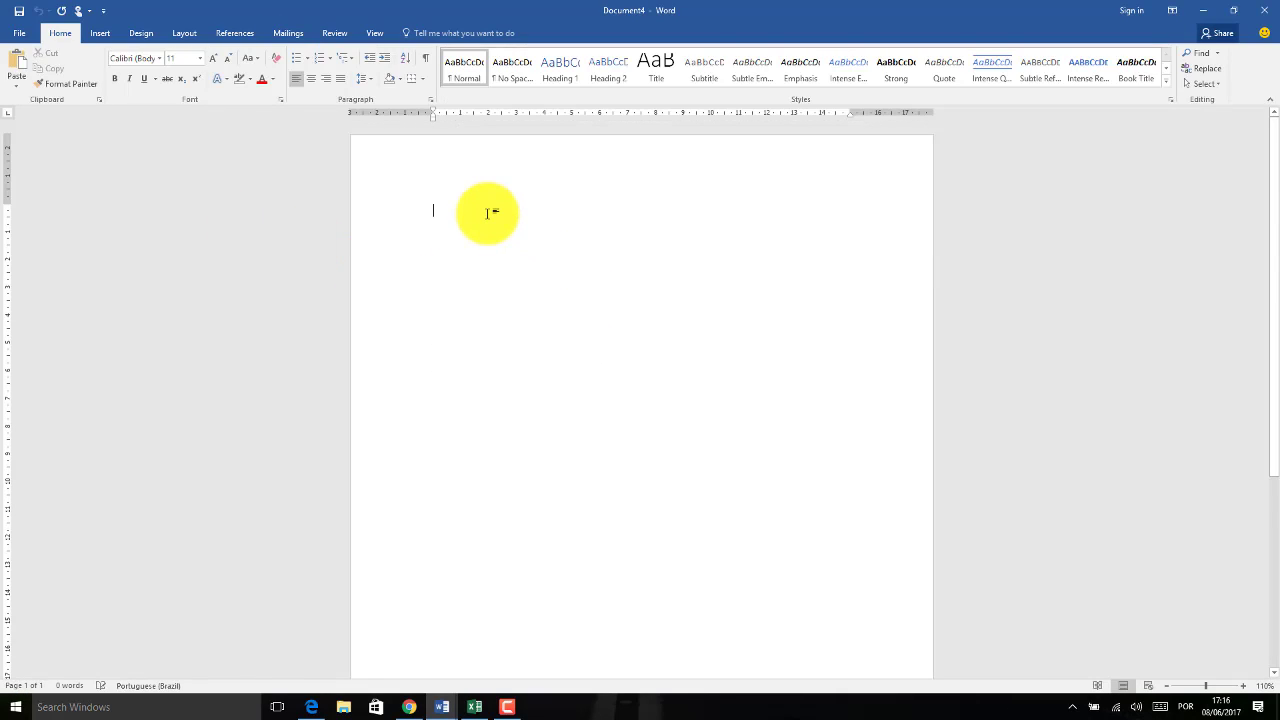
{"action": "key", "text": "ctrl+v"}
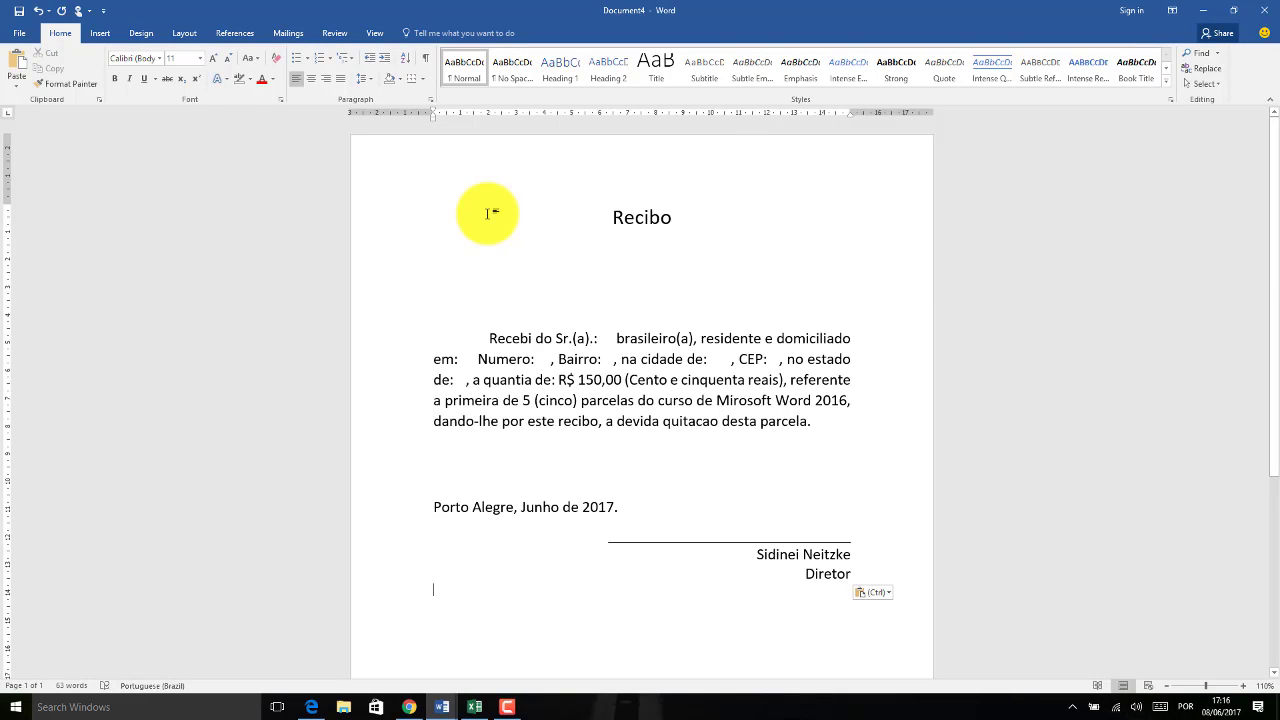
Check the receipt's blank fields after Sr.(a).:, em:, Bairro: and cidade de:
{"action": "left_click", "coordinate": [600, 339]}
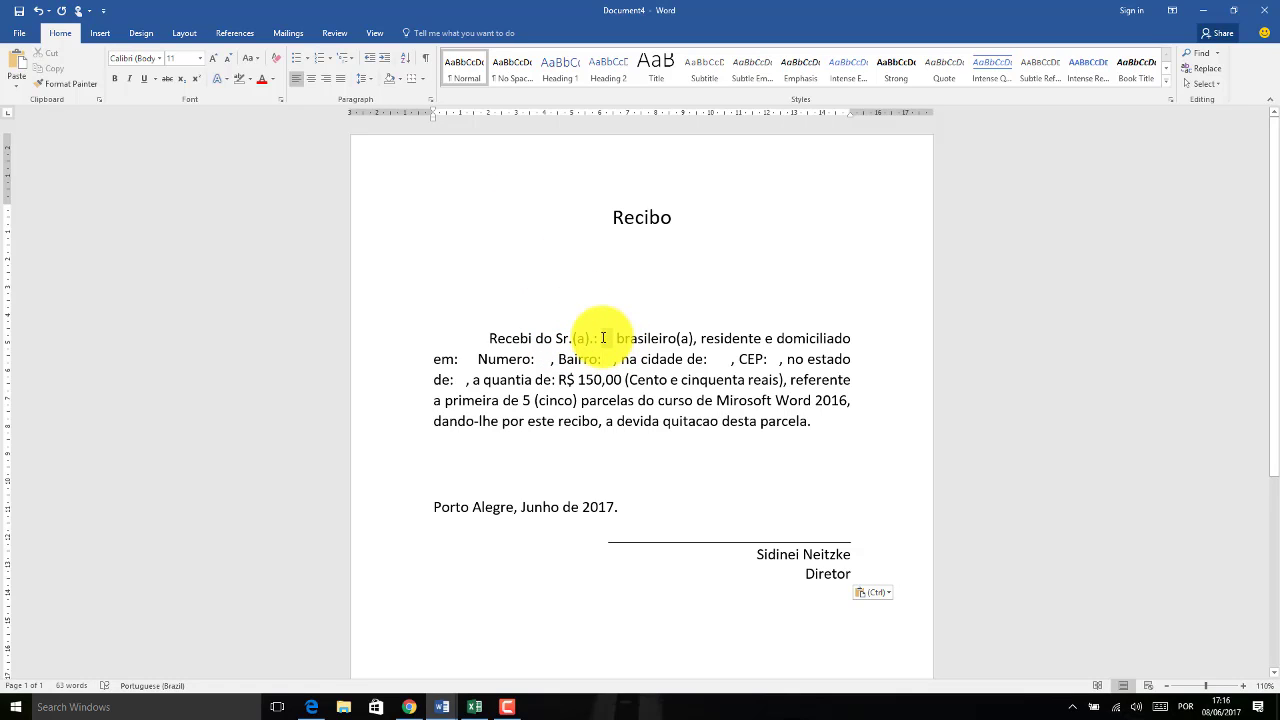
{"action": "left_click", "coordinate": [600, 339]}
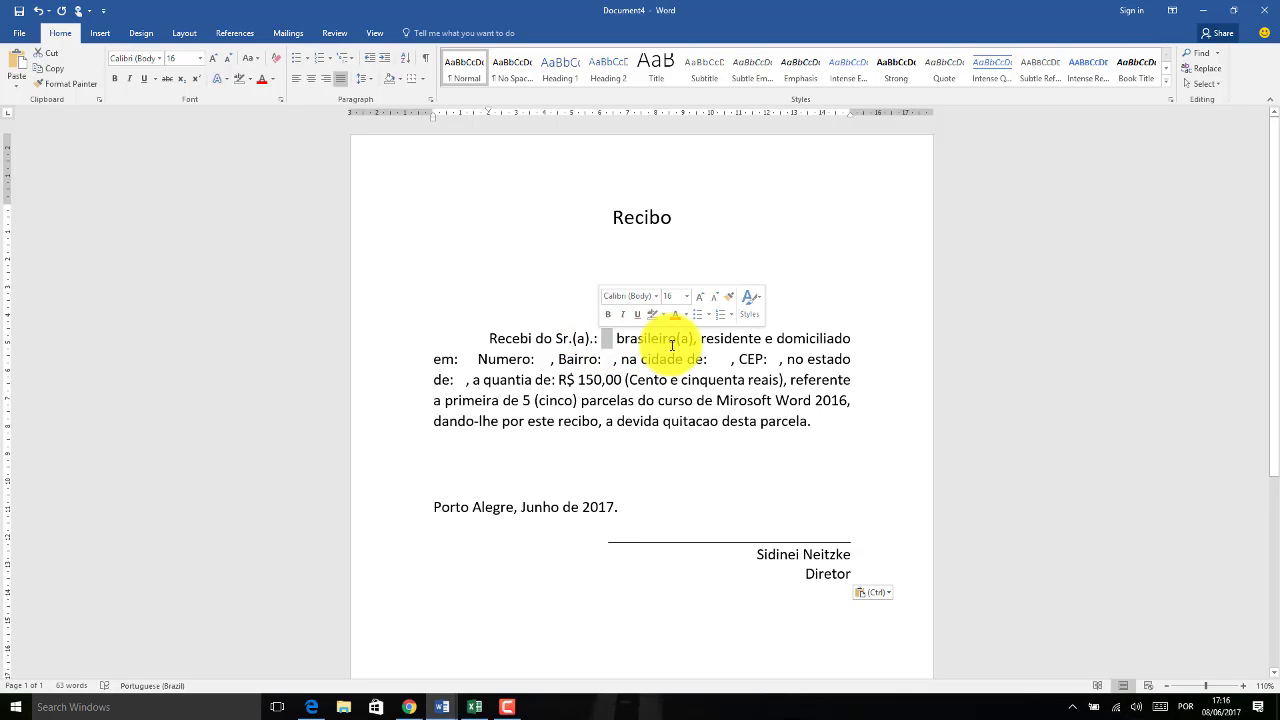
{"action": "left_click", "coordinate": [607, 339]}
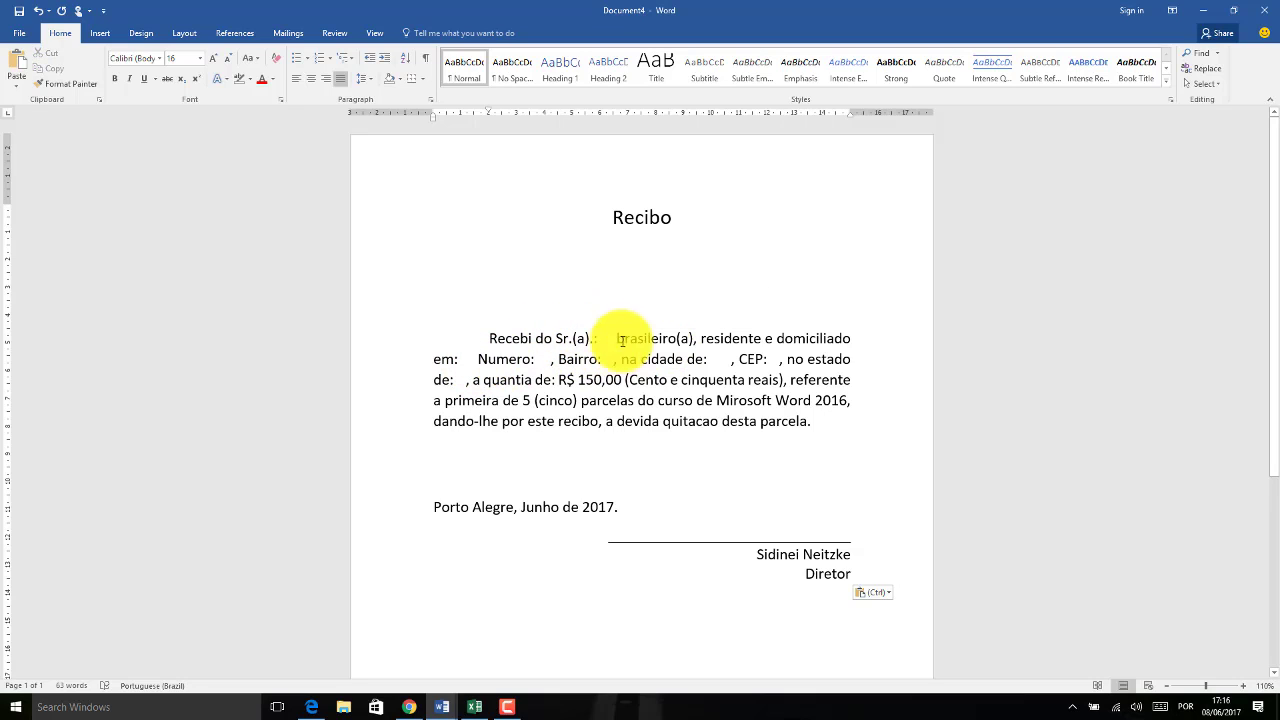
{"action": "left_click", "coordinate": [466, 359]}
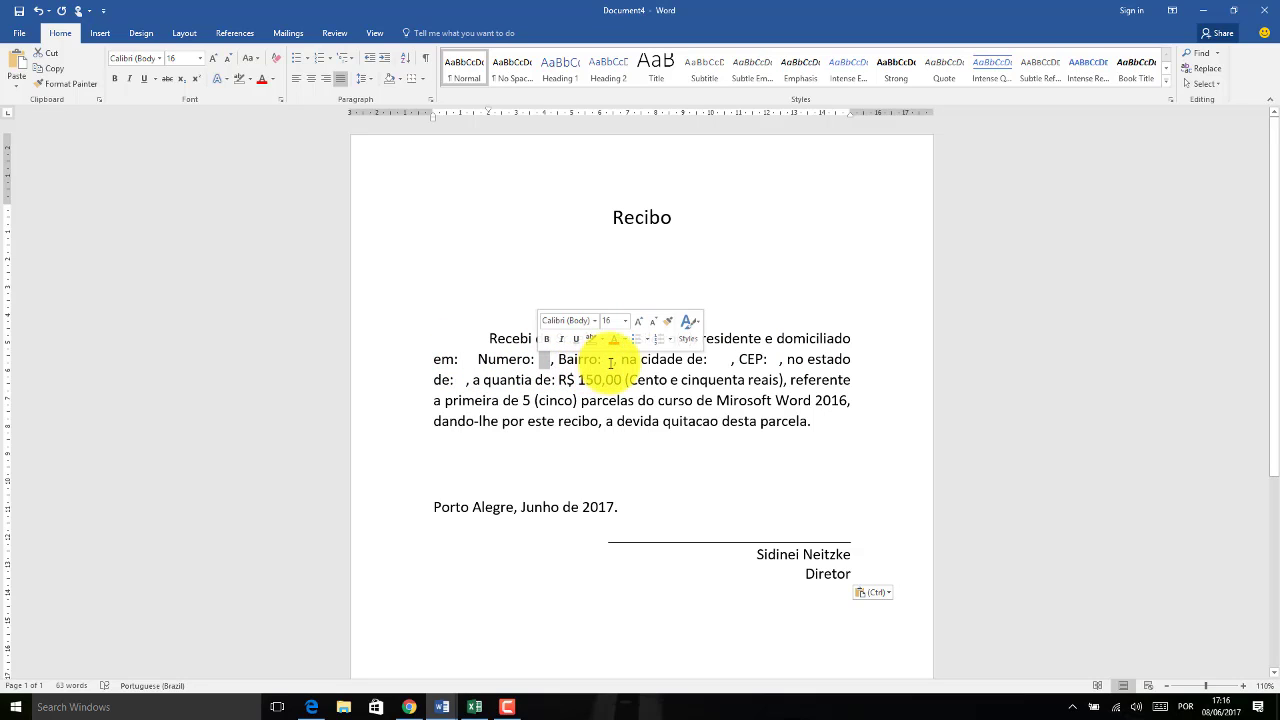
{"action": "key", "text": "Tab"}
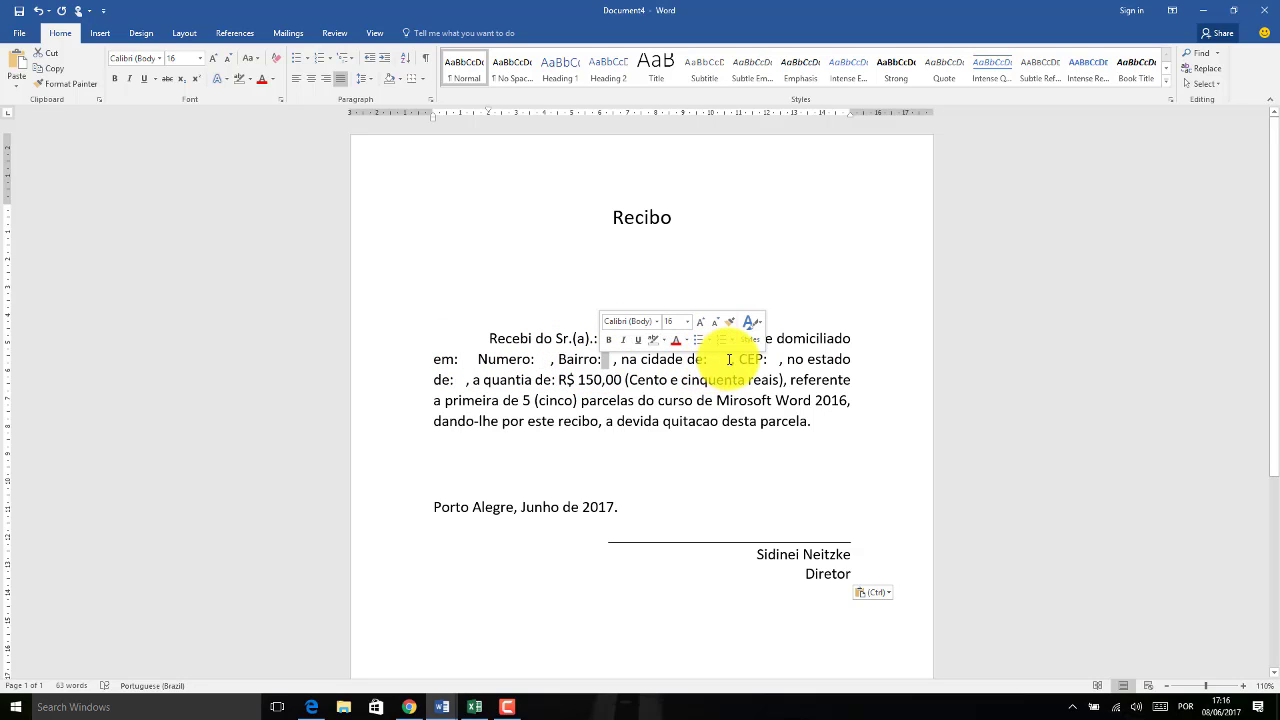
{"action": "key", "text": "Tab"}
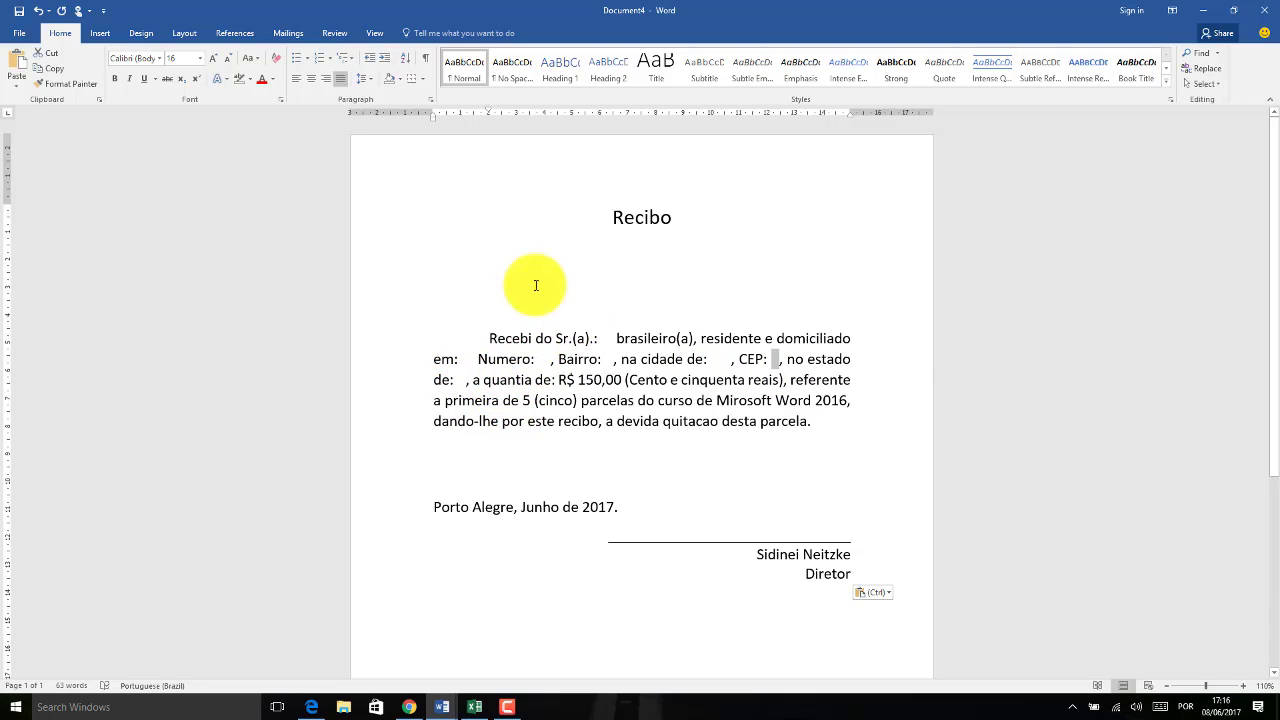
{"action": "left_click", "coordinate": [481, 712]}
{"action": "left_click", "coordinate": [110, 265]}
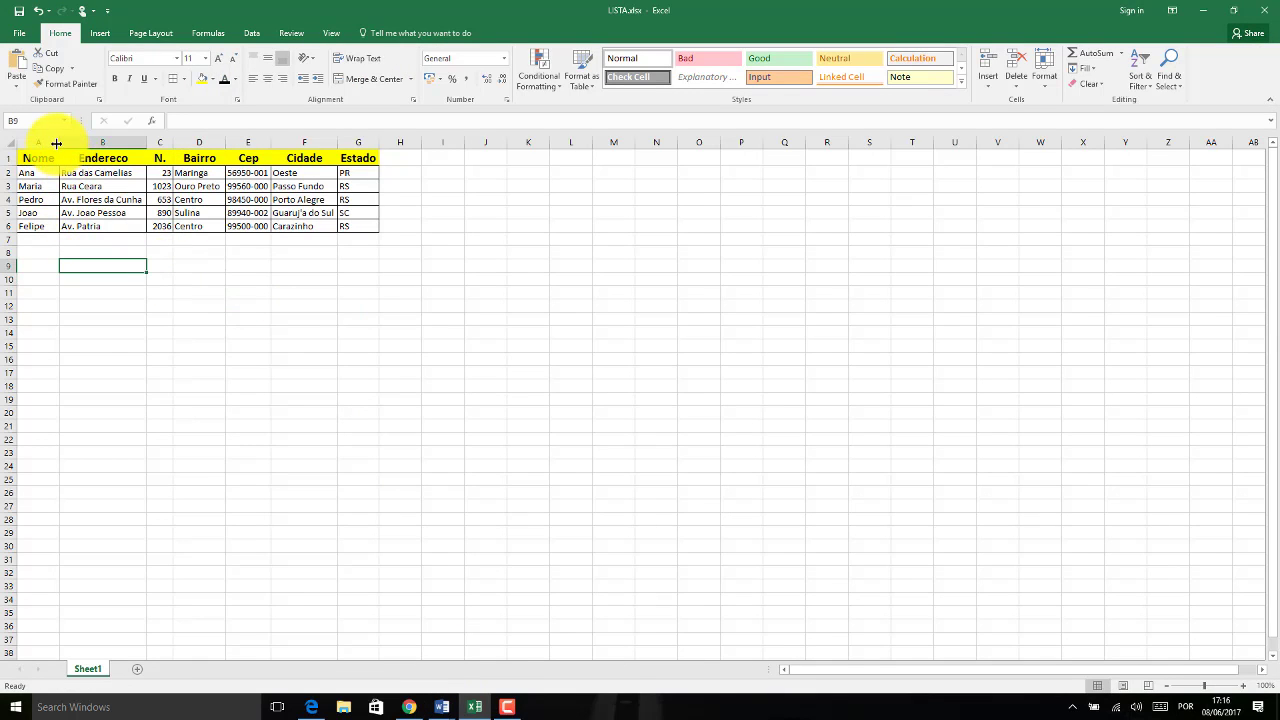
{"action": "left_click_drag", "start_coordinate": [57, 143], "coordinate": [67, 143]}
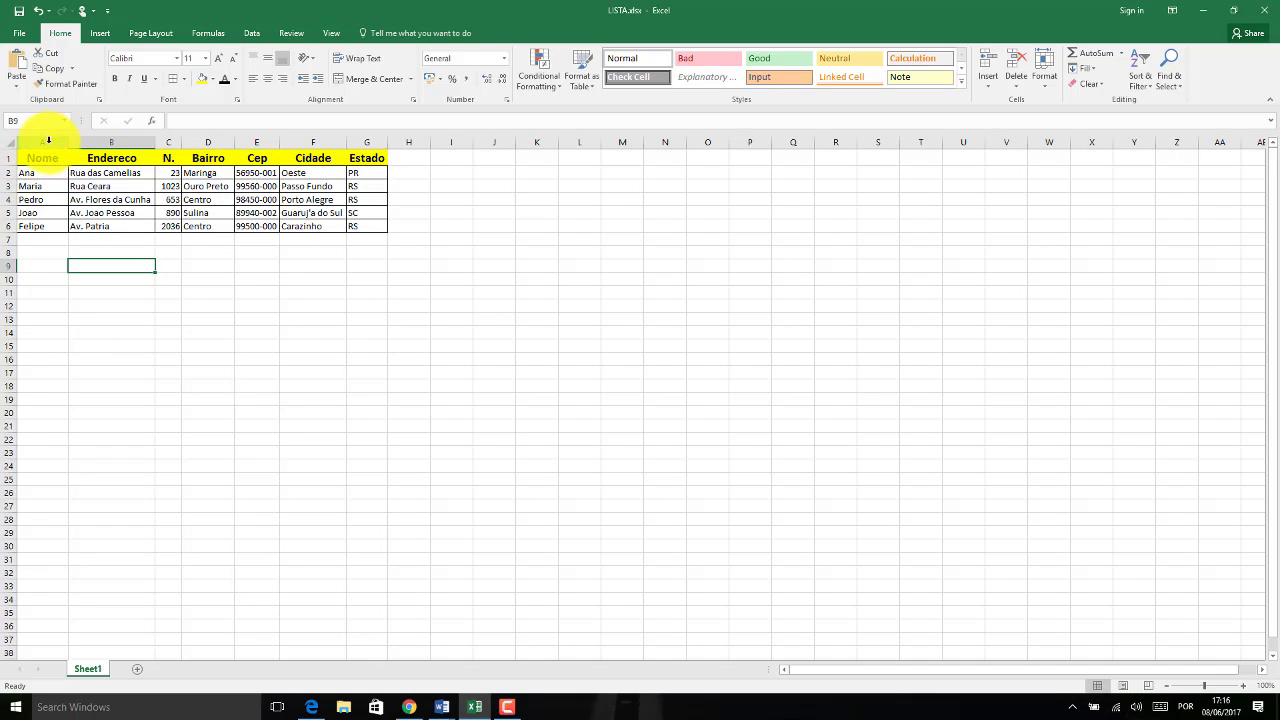
{"action": "left_click_drag", "start_coordinate": [41, 157], "coordinate": [40, 225]}
{"action": "left_click", "coordinate": [100, 160]}
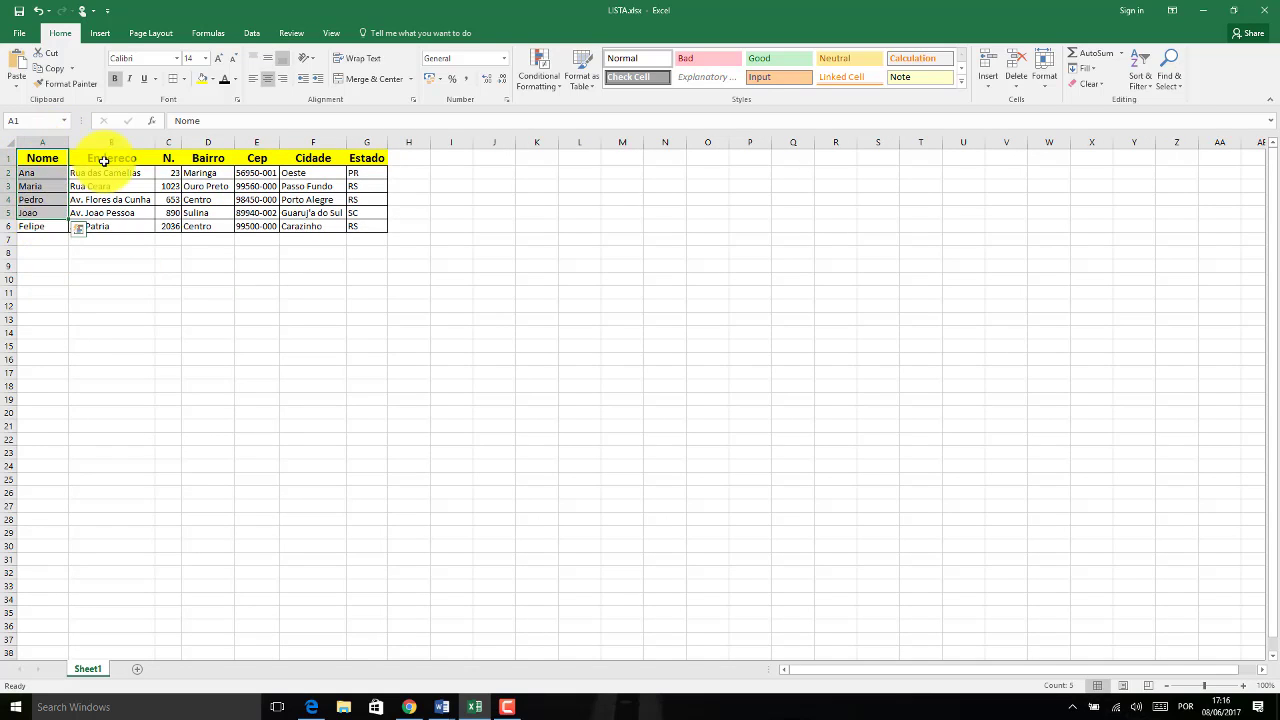
{"action": "left_click_drag", "start_coordinate": [108, 186], "coordinate": [100, 228]}
{"action": "left_click_drag", "start_coordinate": [170, 158], "coordinate": [172, 212]}
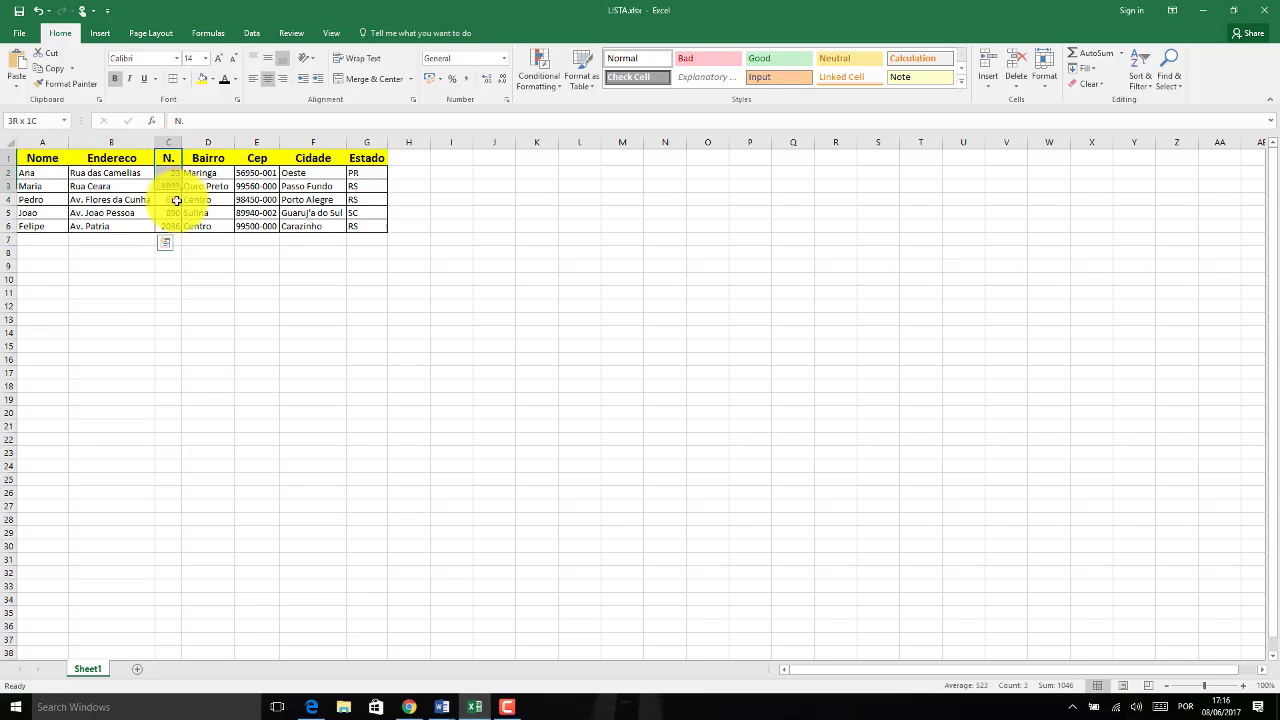
{"action": "key", "text": "Right"}
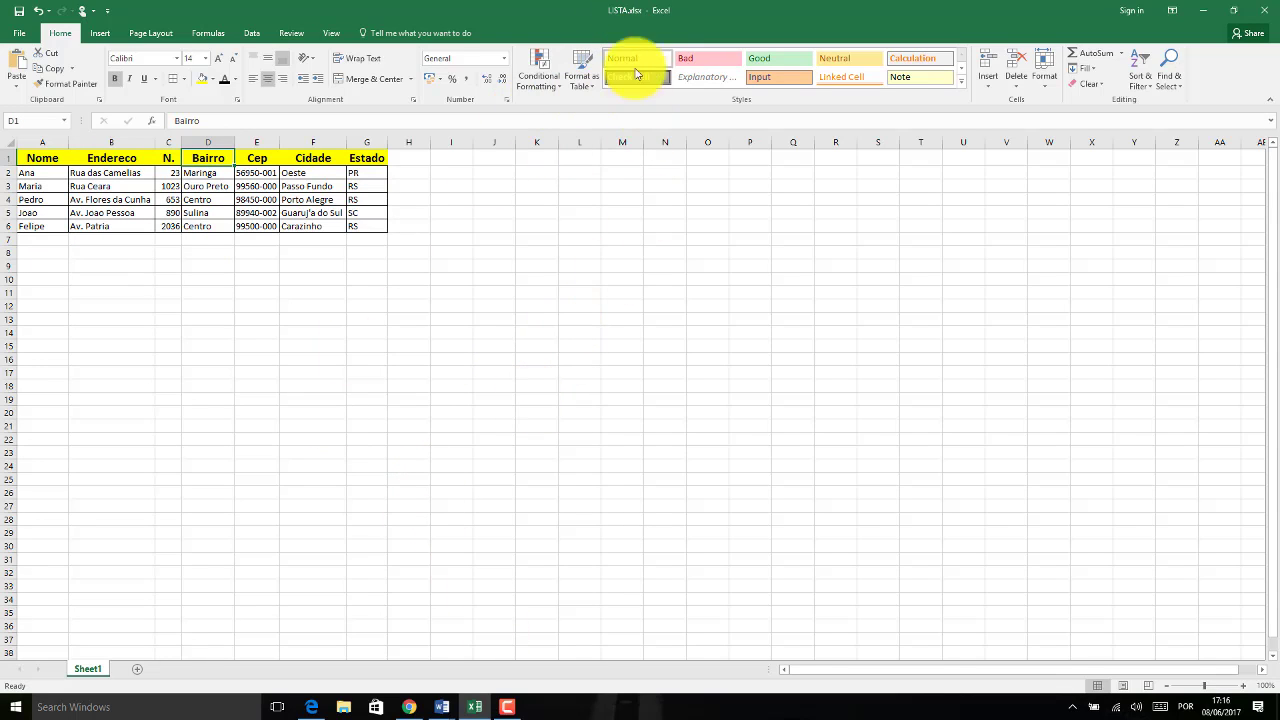
{"action": "mouse_move", "coordinate": [445, 707]}
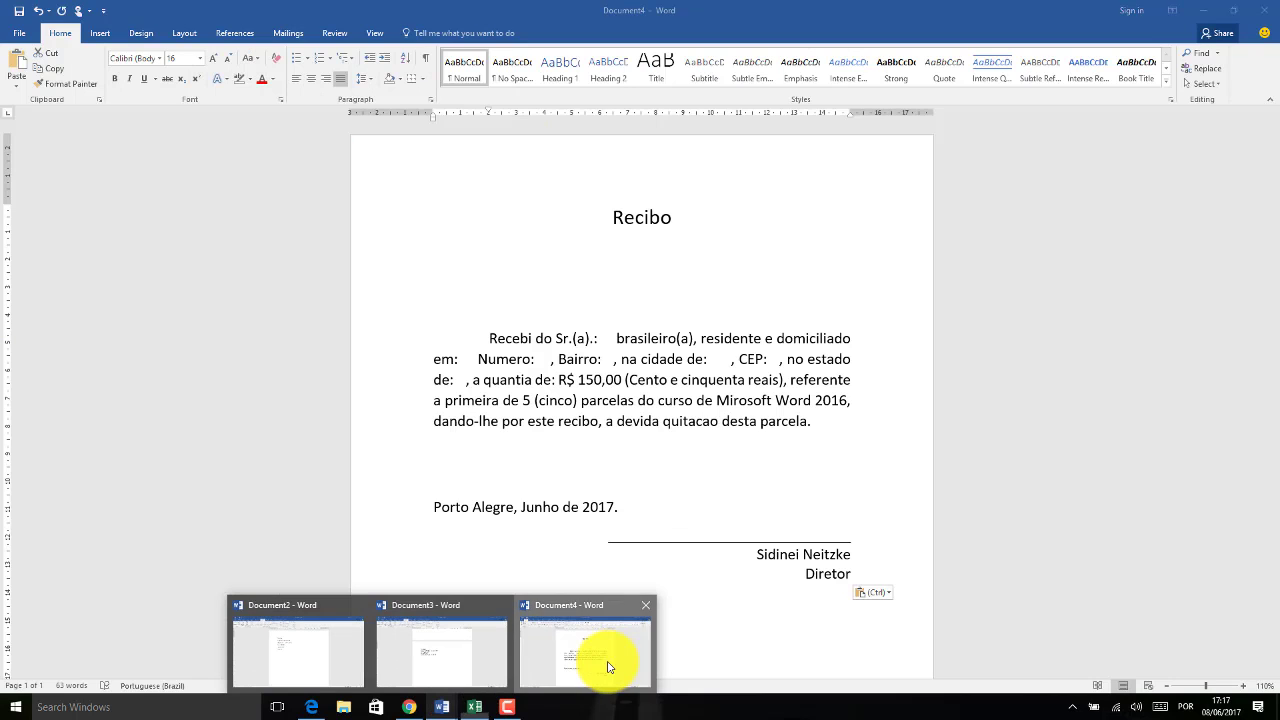
In Document4, start choosing an existing recipient list from Mailings, then cancel
{"action": "left_click", "coordinate": [600, 660]}
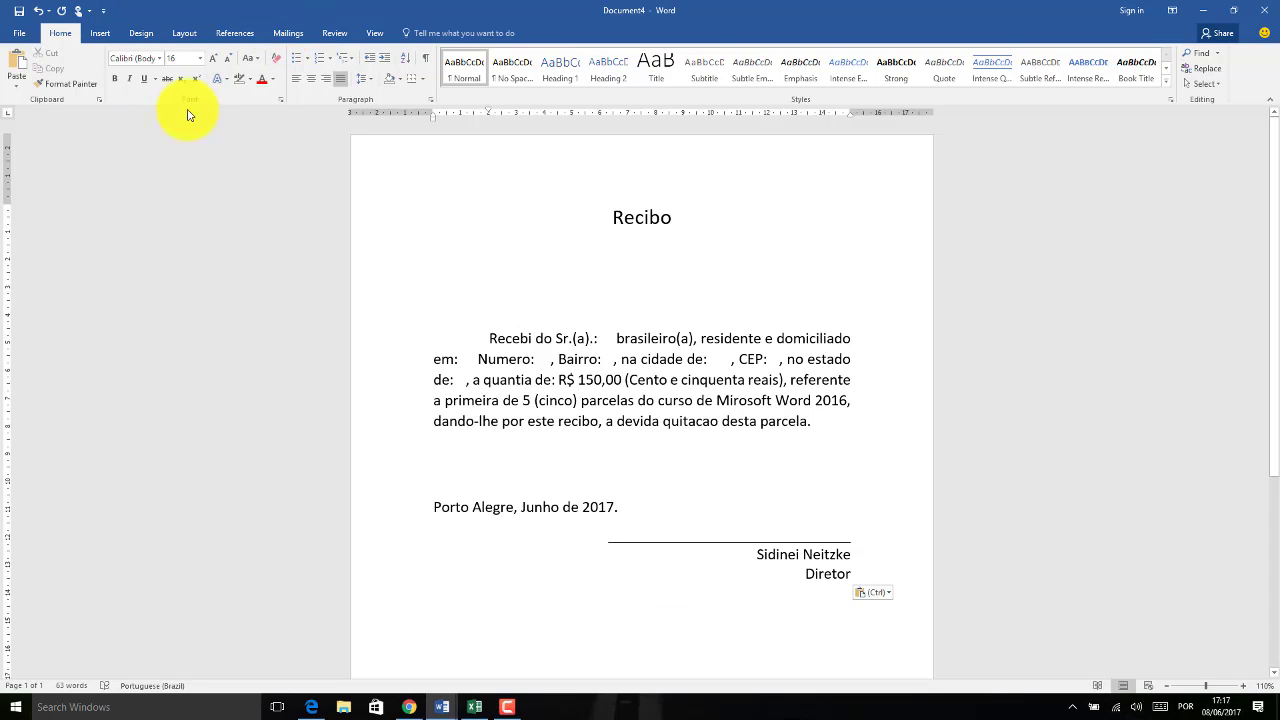
{"action": "left_click", "coordinate": [289, 34]}
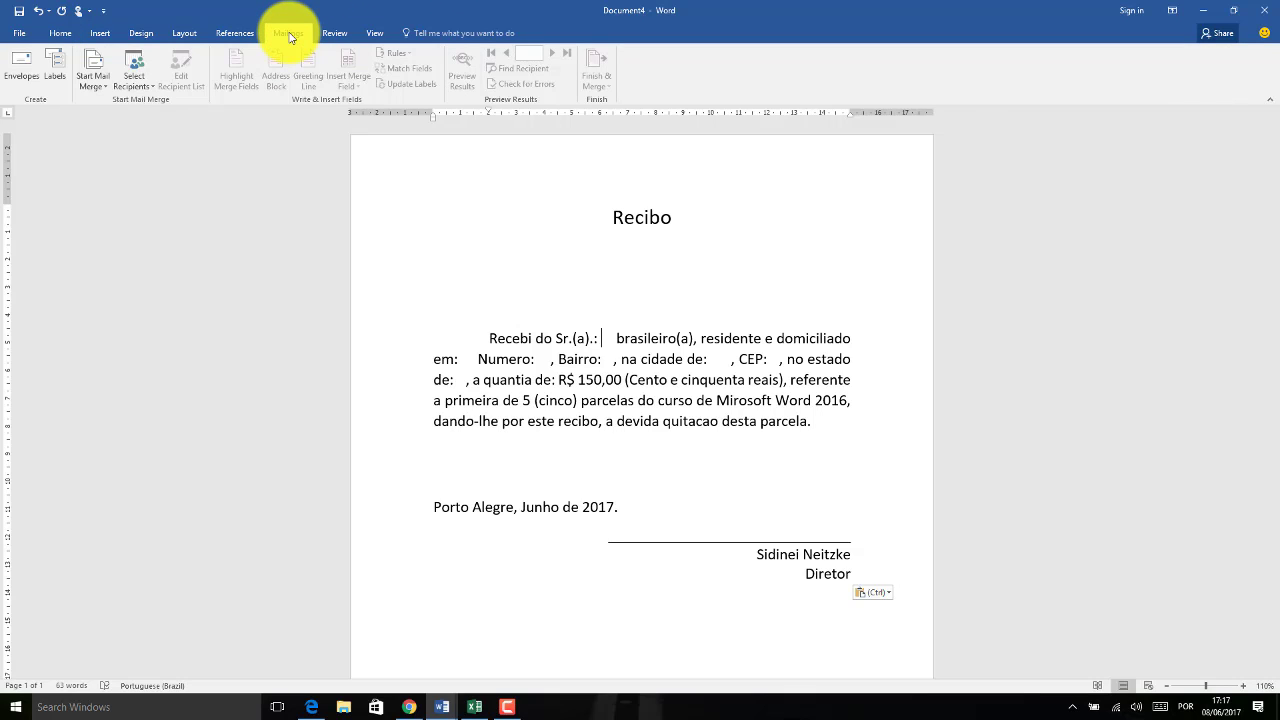
{"action": "left_click", "coordinate": [131, 84]}
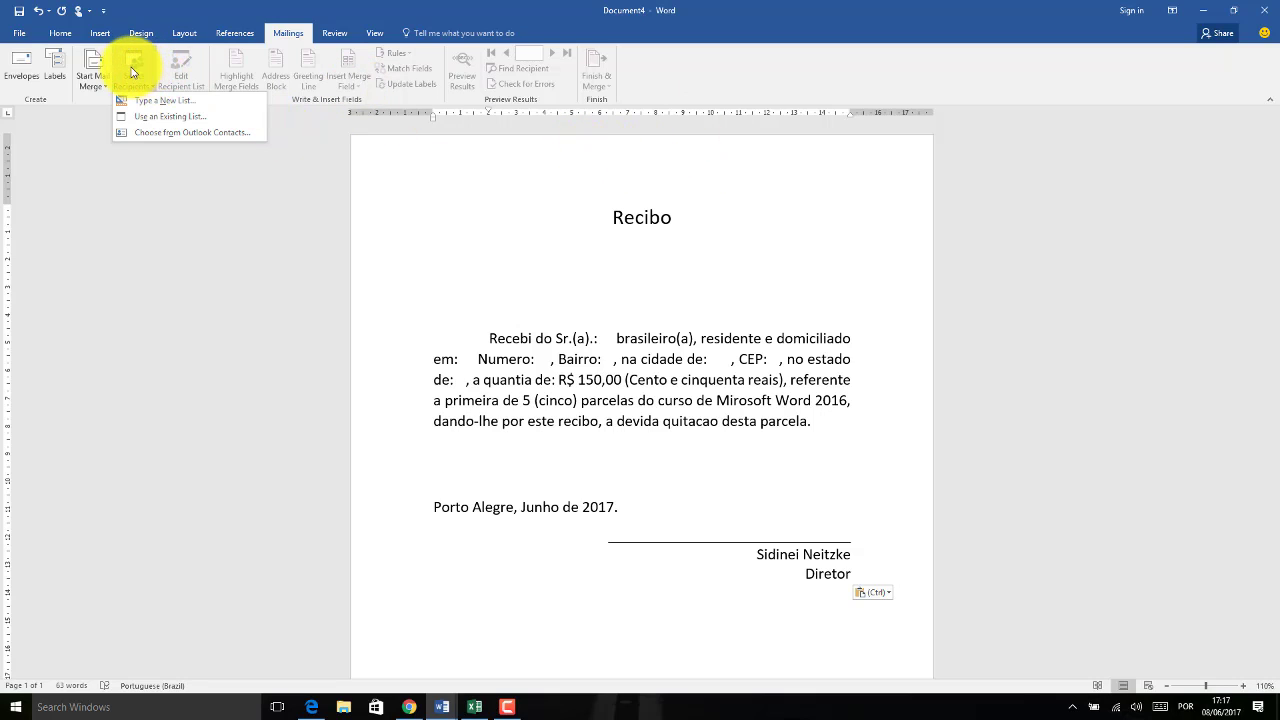
{"action": "left_click", "coordinate": [143, 117]}
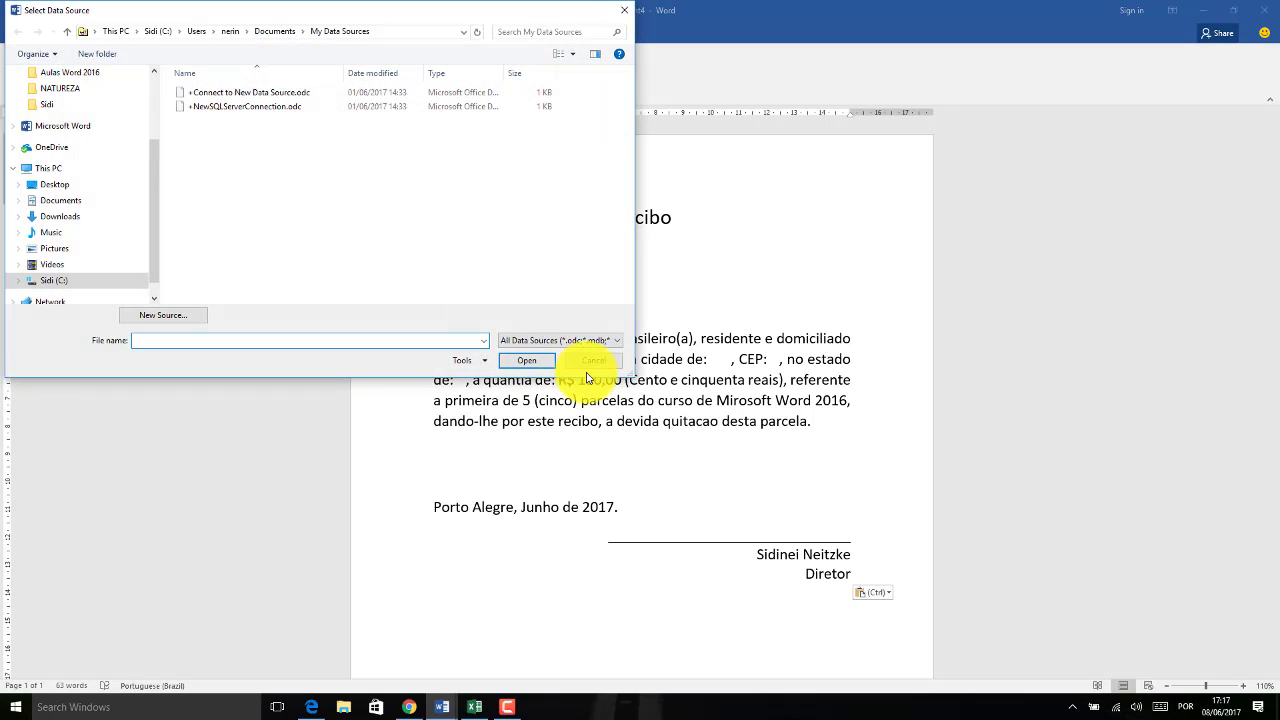
{"action": "left_click", "coordinate": [593, 362]}
{"action": "left_click", "coordinate": [93, 80]}
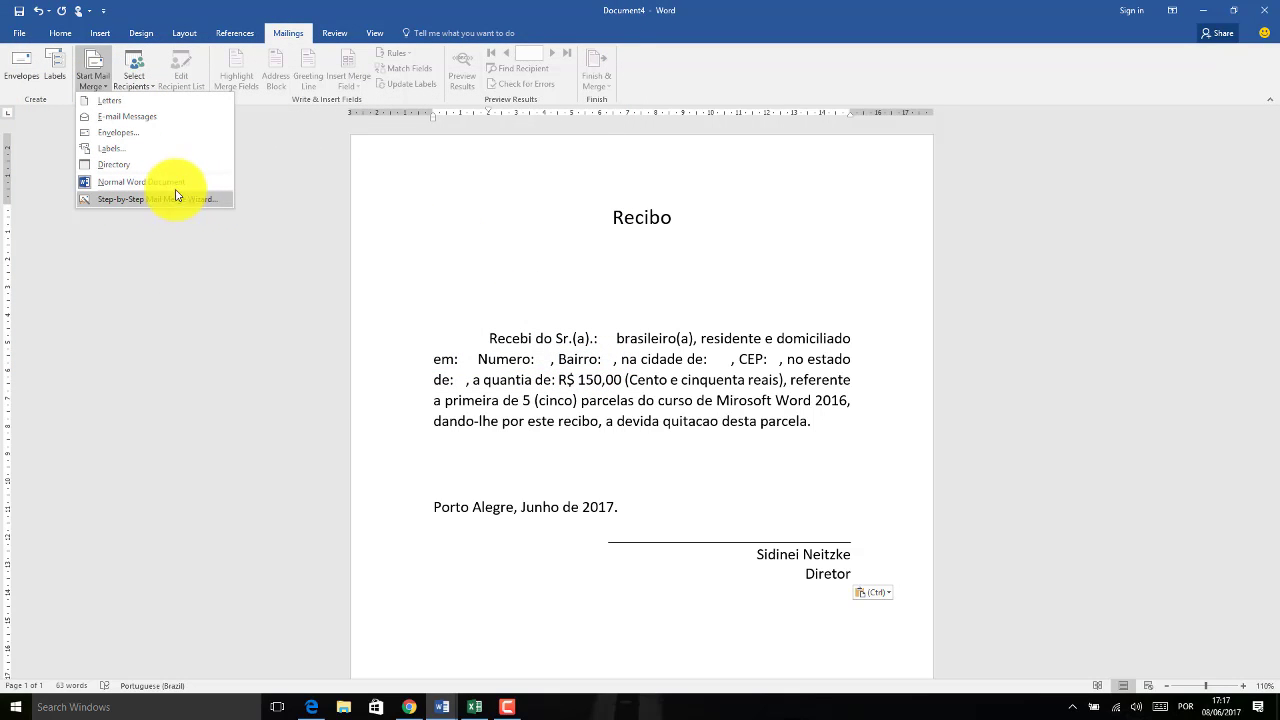
Select LISTA.xlsx on the Desktop as the recipient list and confirm its sheet
{"action": "left_click", "coordinate": [147, 85]}
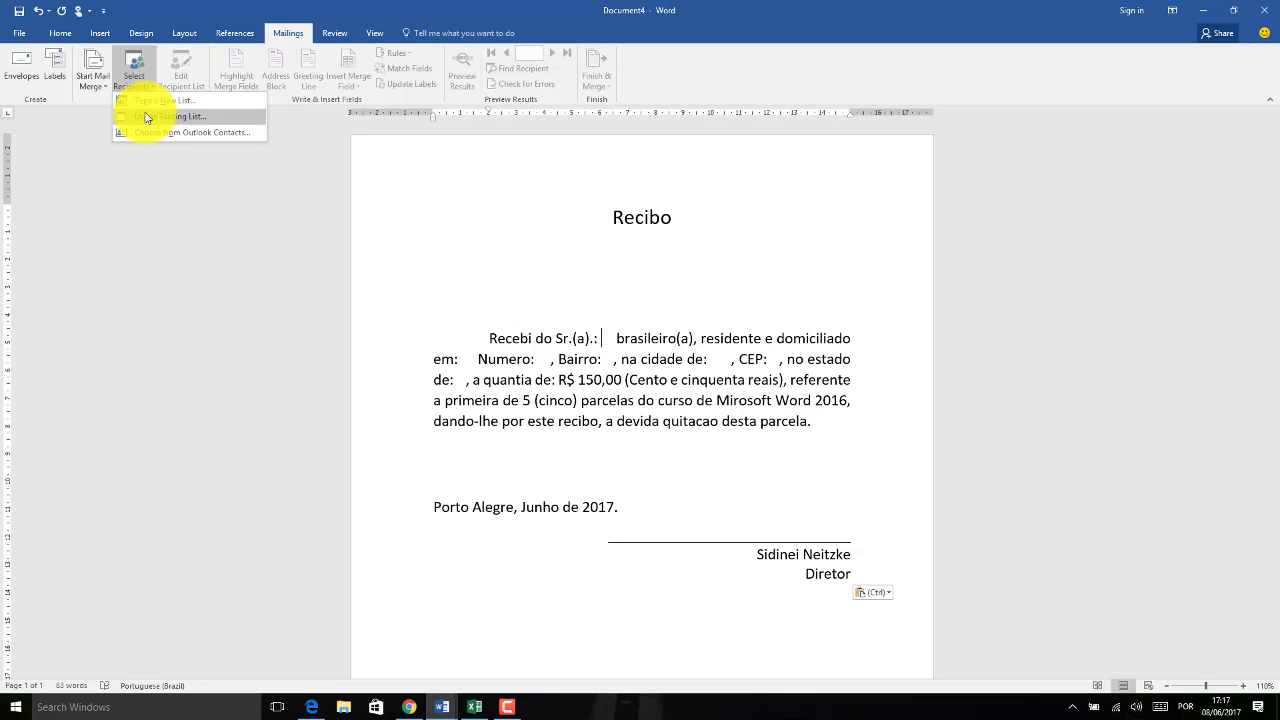
{"action": "left_click", "coordinate": [147, 118]}
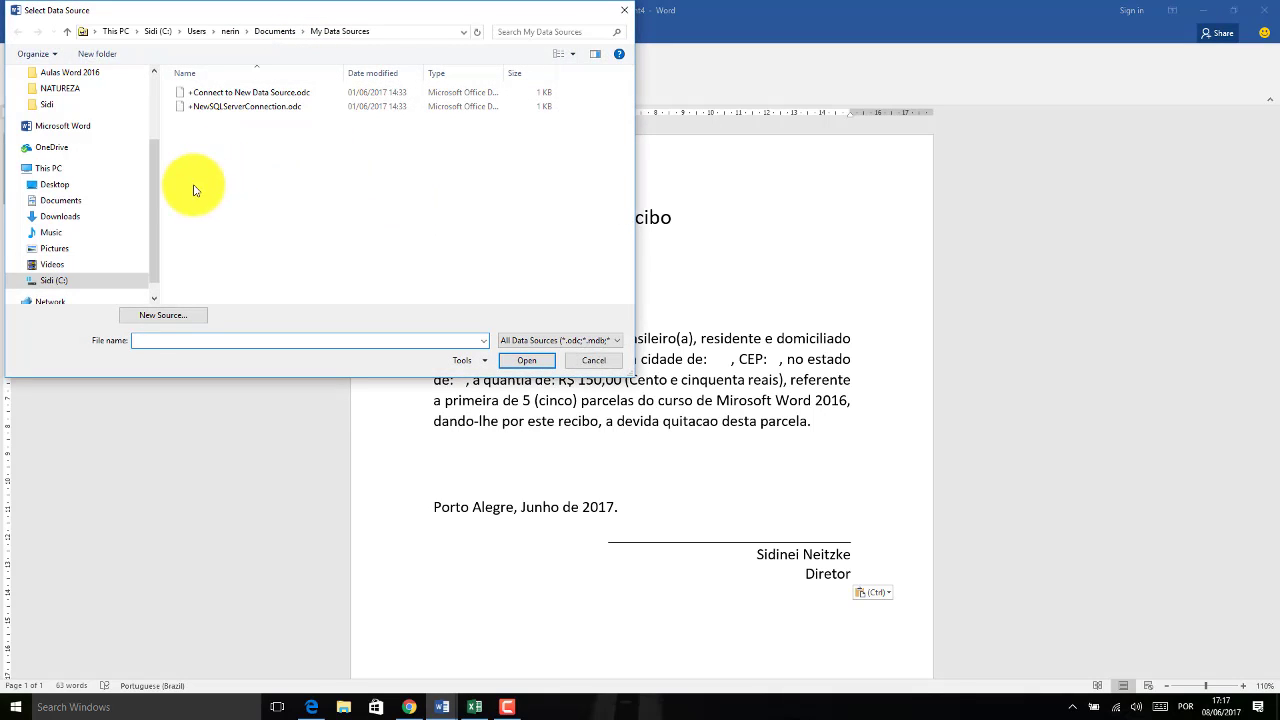
{"action": "scroll", "coordinate": [150, 175], "scroll_direction": "up", "scroll_amount": 3}
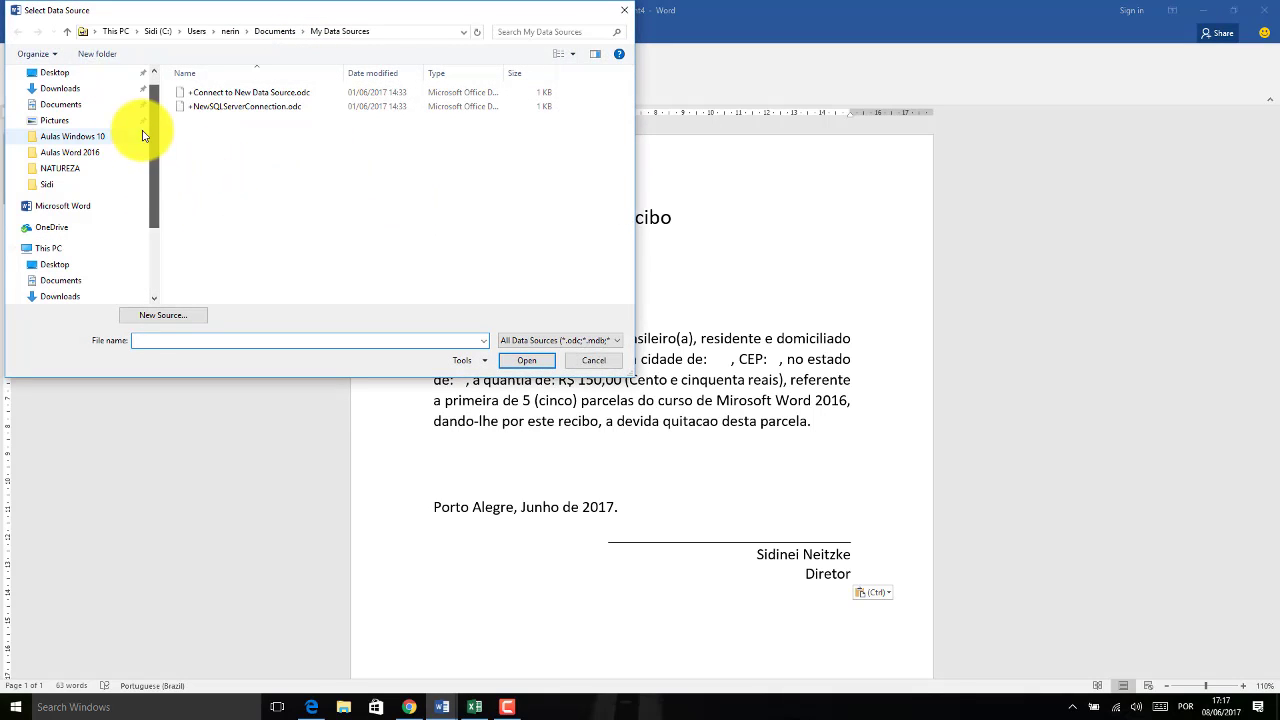
{"action": "left_click", "coordinate": [62, 74]}
{"action": "left_click", "coordinate": [208, 212]}
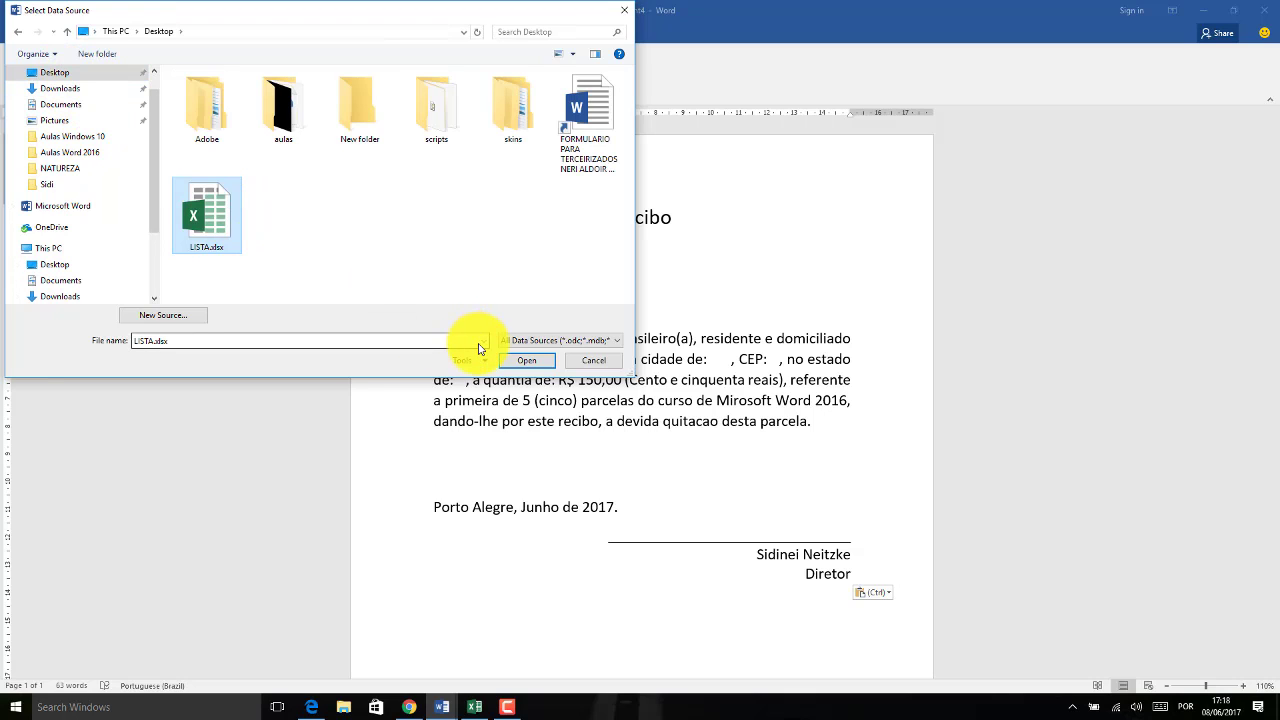
{"action": "left_click", "coordinate": [527, 360]}
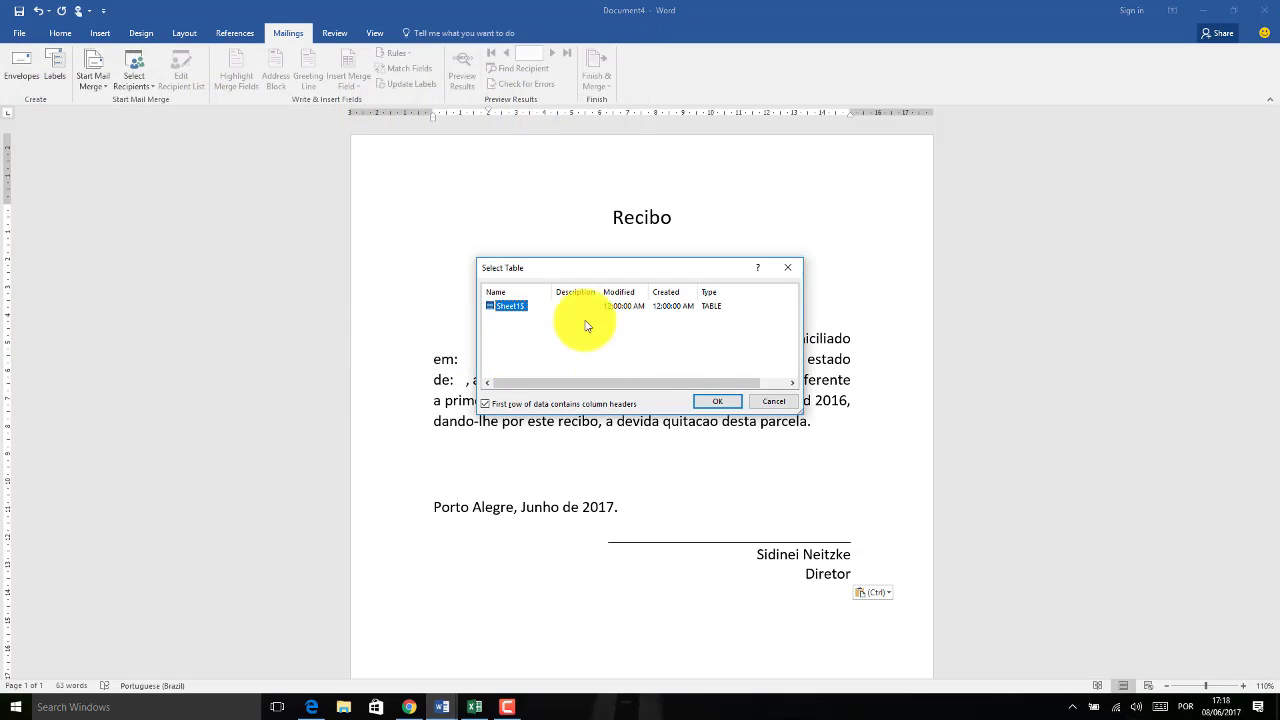
{"action": "left_click", "coordinate": [740, 401]}
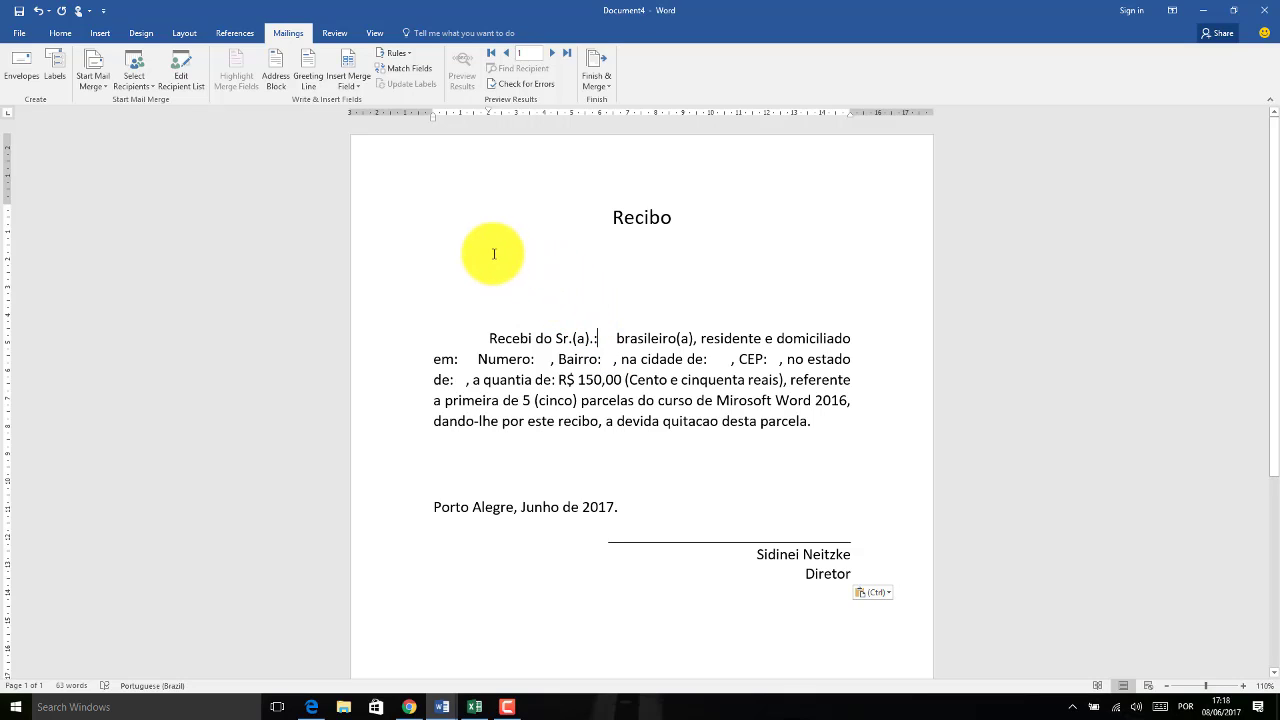
List the merge fields and compare them with the LISTA columns Nome through Estado
{"action": "left_click", "coordinate": [364, 91]}
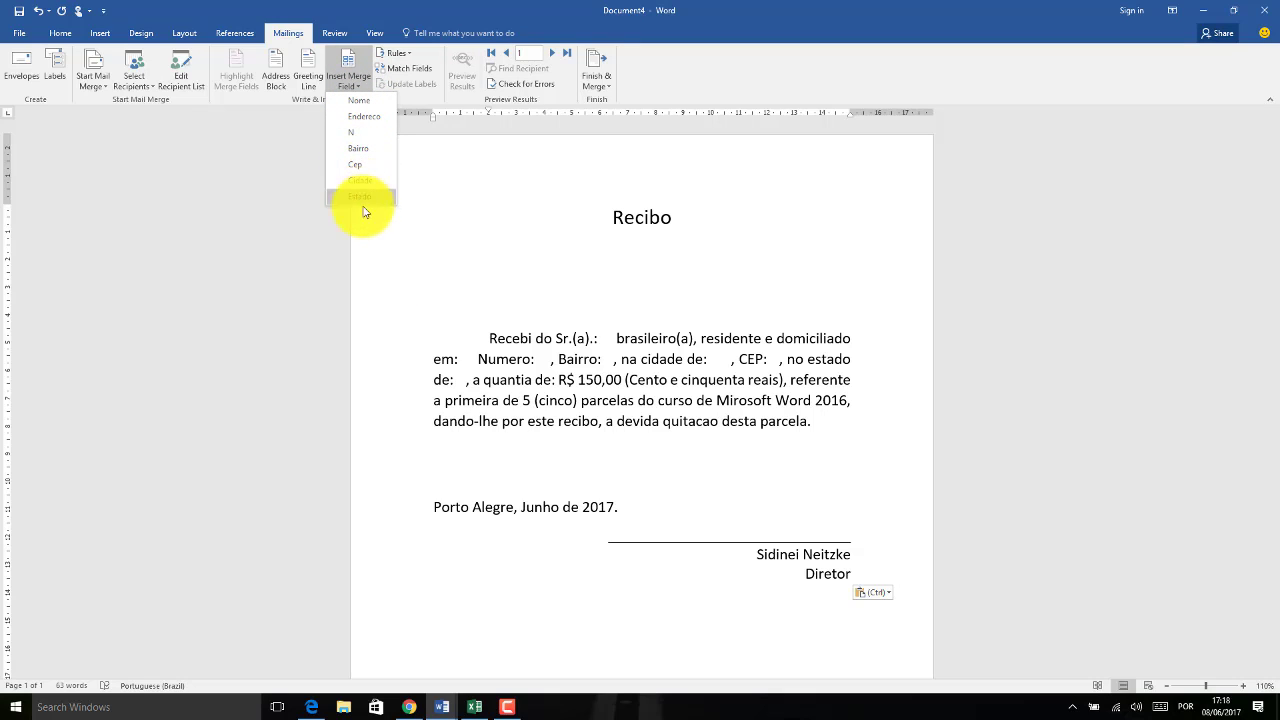
{"action": "left_click", "coordinate": [474, 707]}
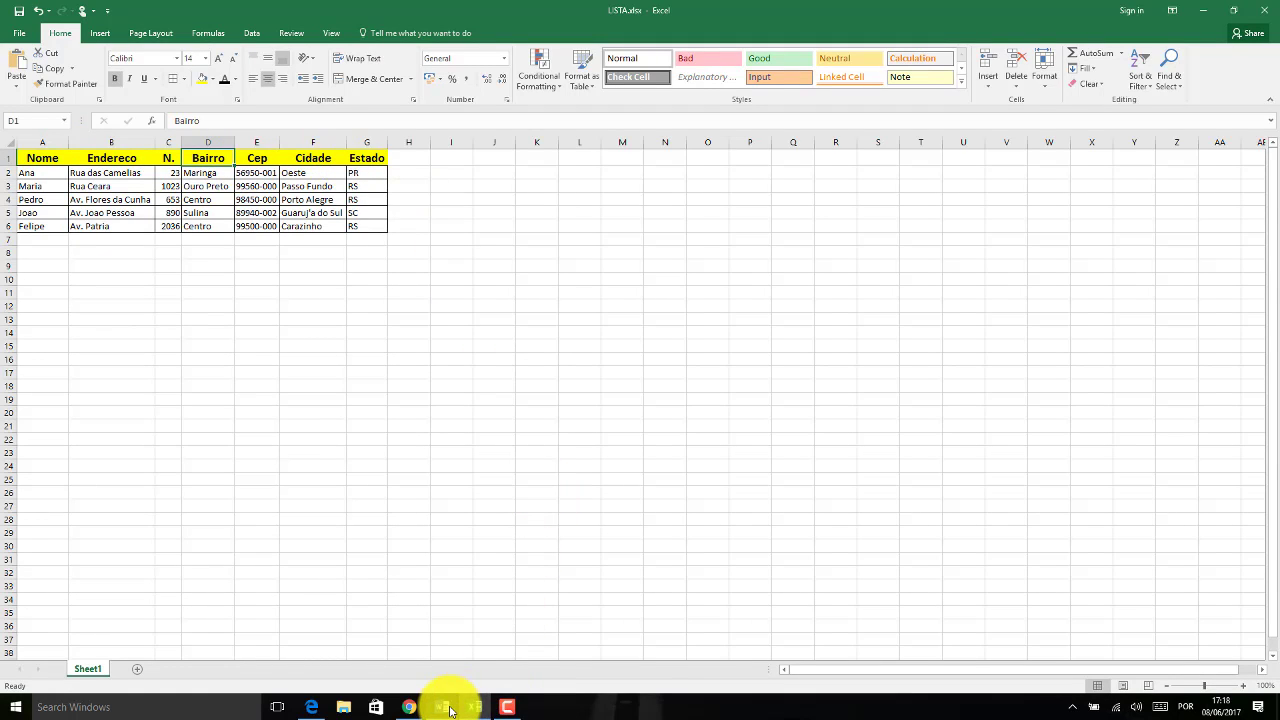
{"action": "mouse_move", "coordinate": [450, 710]}
{"action": "left_click", "coordinate": [543, 668]}
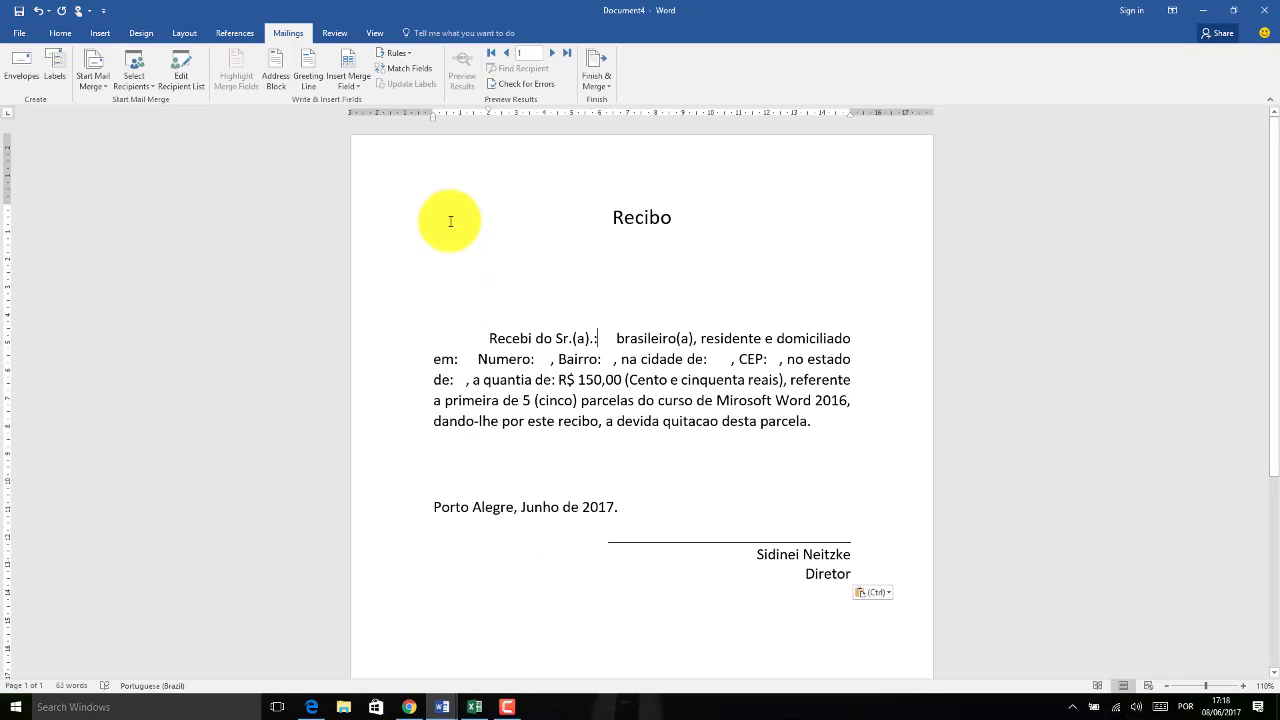
Insert the «Nome» merge field after 'Sr.(a).:' and format it bold
{"action": "left_click", "coordinate": [347, 84]}
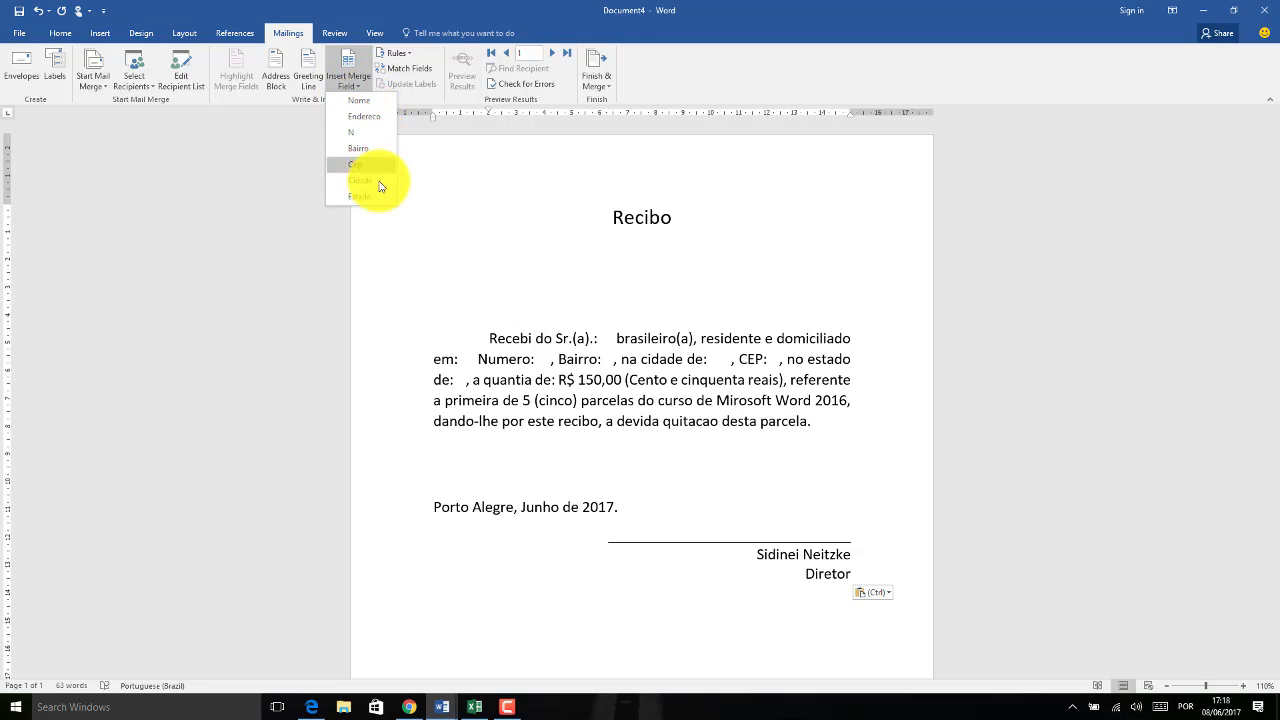
{"action": "left_click", "coordinate": [358, 101]}
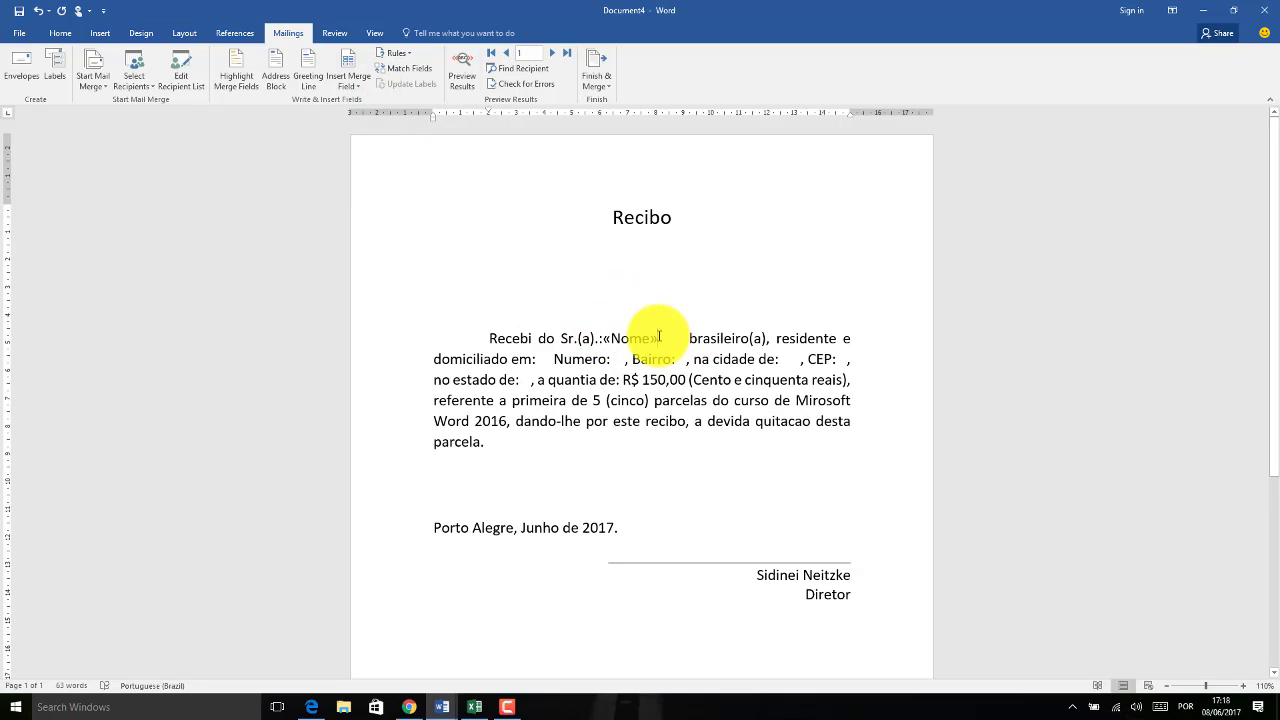
{"action": "left_click_drag", "start_coordinate": [659, 336], "coordinate": [604, 333]}
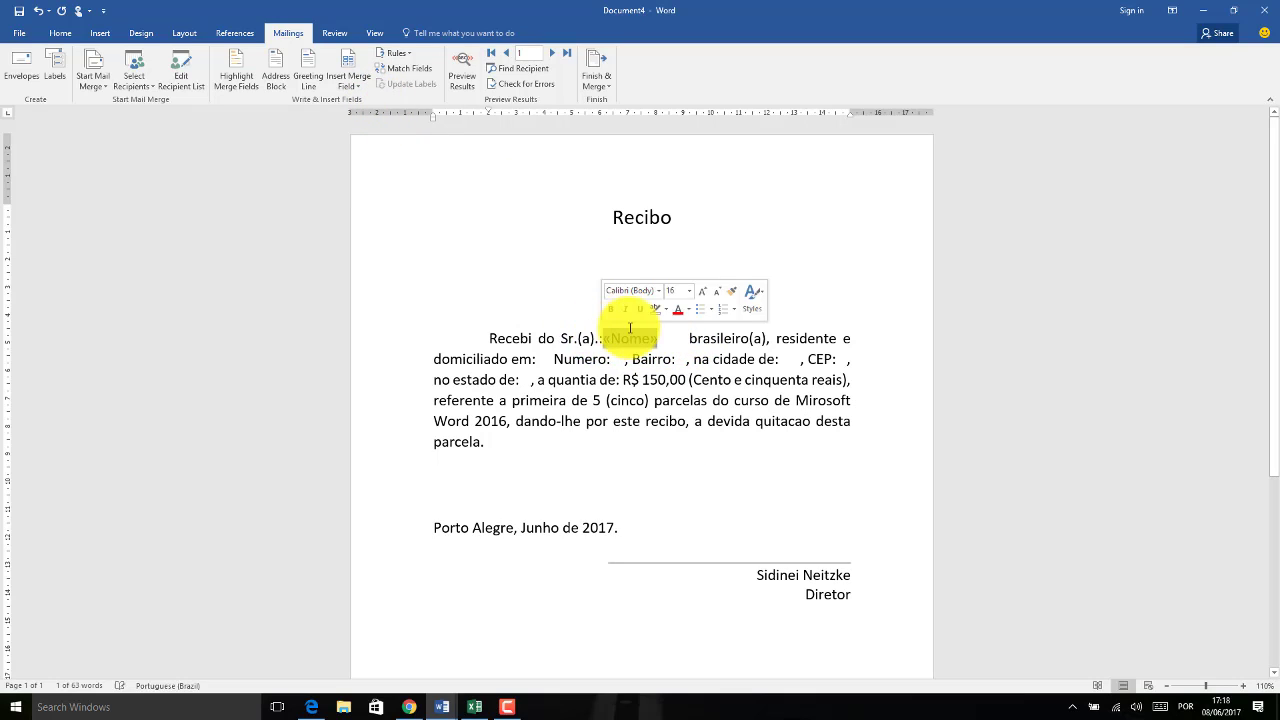
{"action": "left_click", "coordinate": [60, 33]}
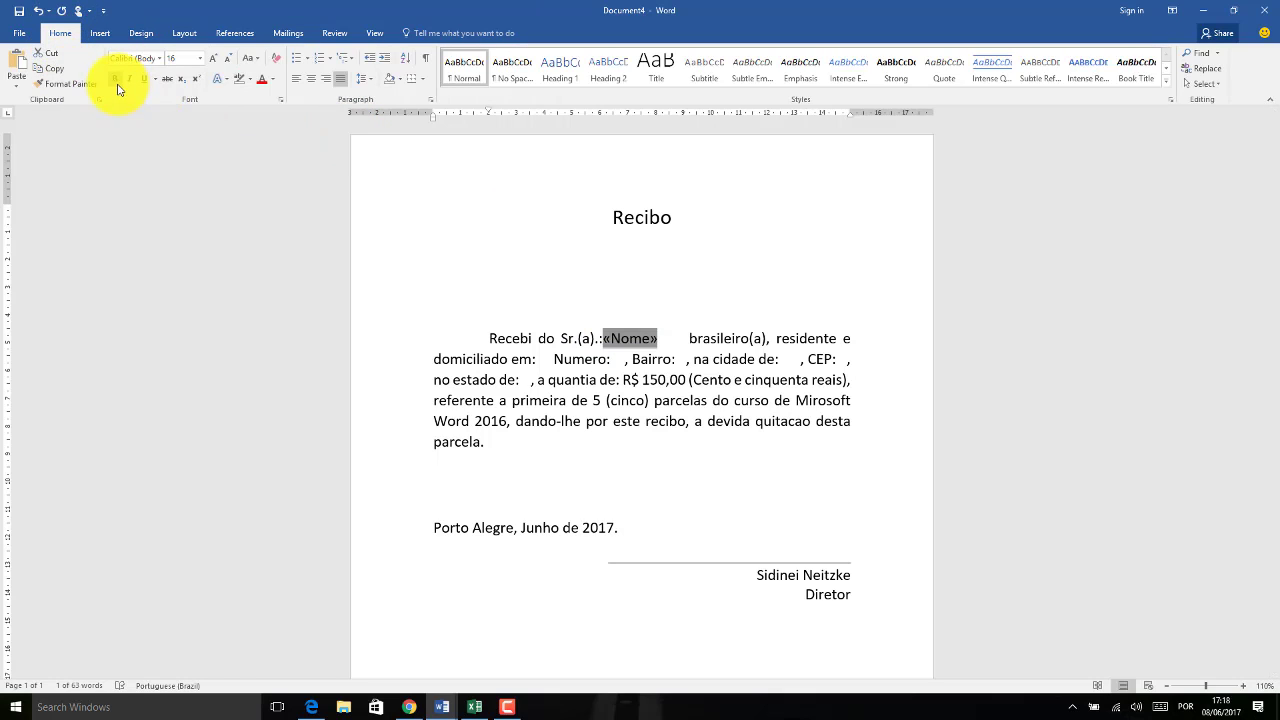
{"action": "left_click", "coordinate": [115, 80]}
{"action": "left_click", "coordinate": [689, 338]}
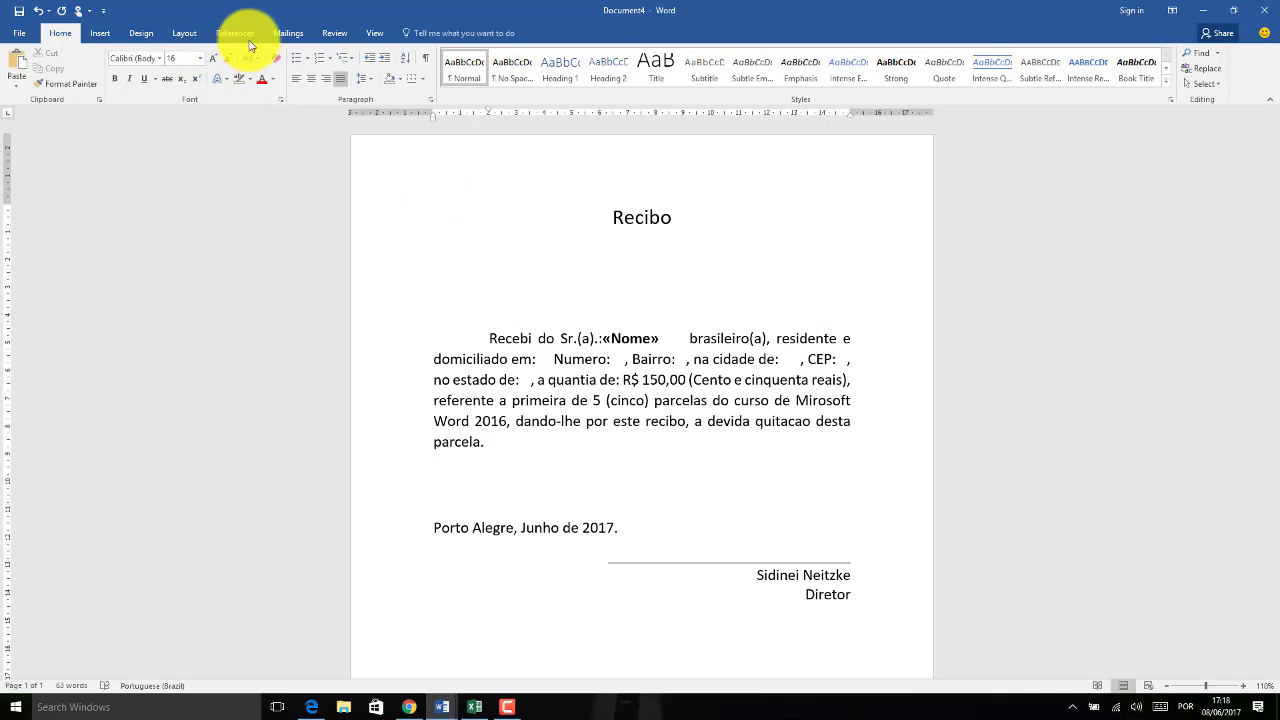
{"action": "left_click", "coordinate": [287, 35]}
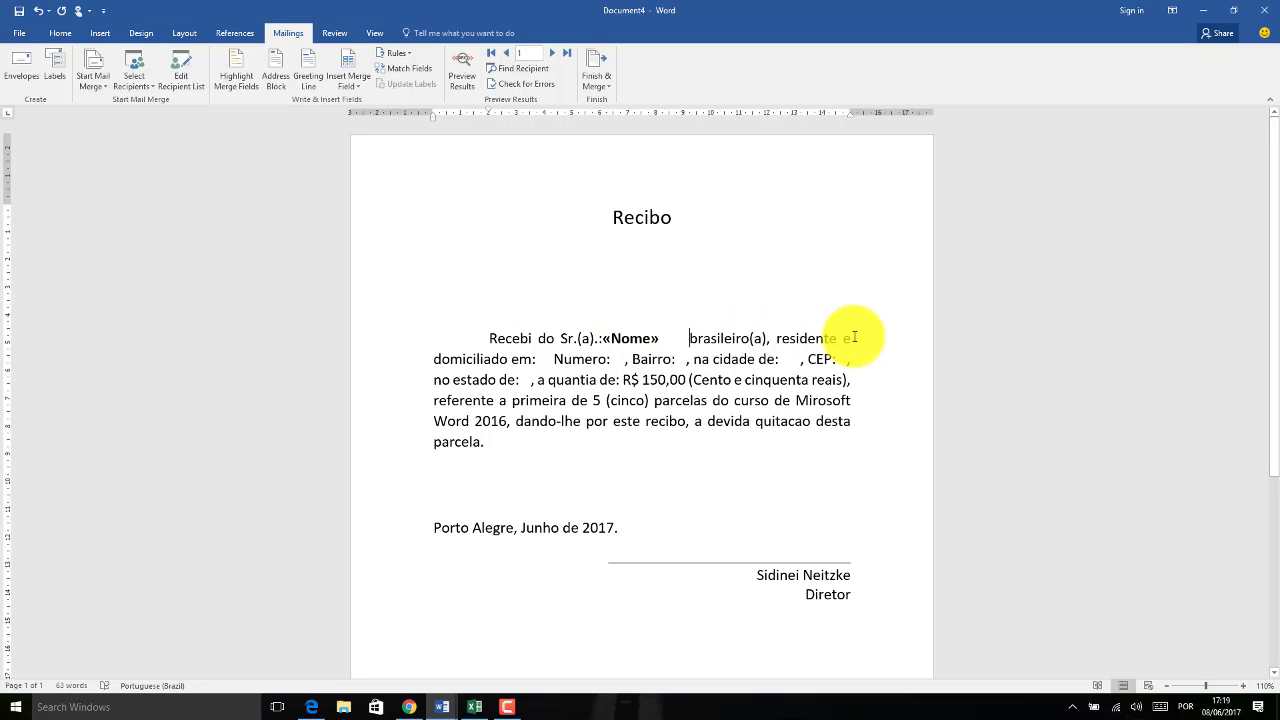
Insert the Endereco, N and Bairro merge fields after em:, Numero: and Bairro:
{"action": "left_click", "coordinate": [539, 359]}
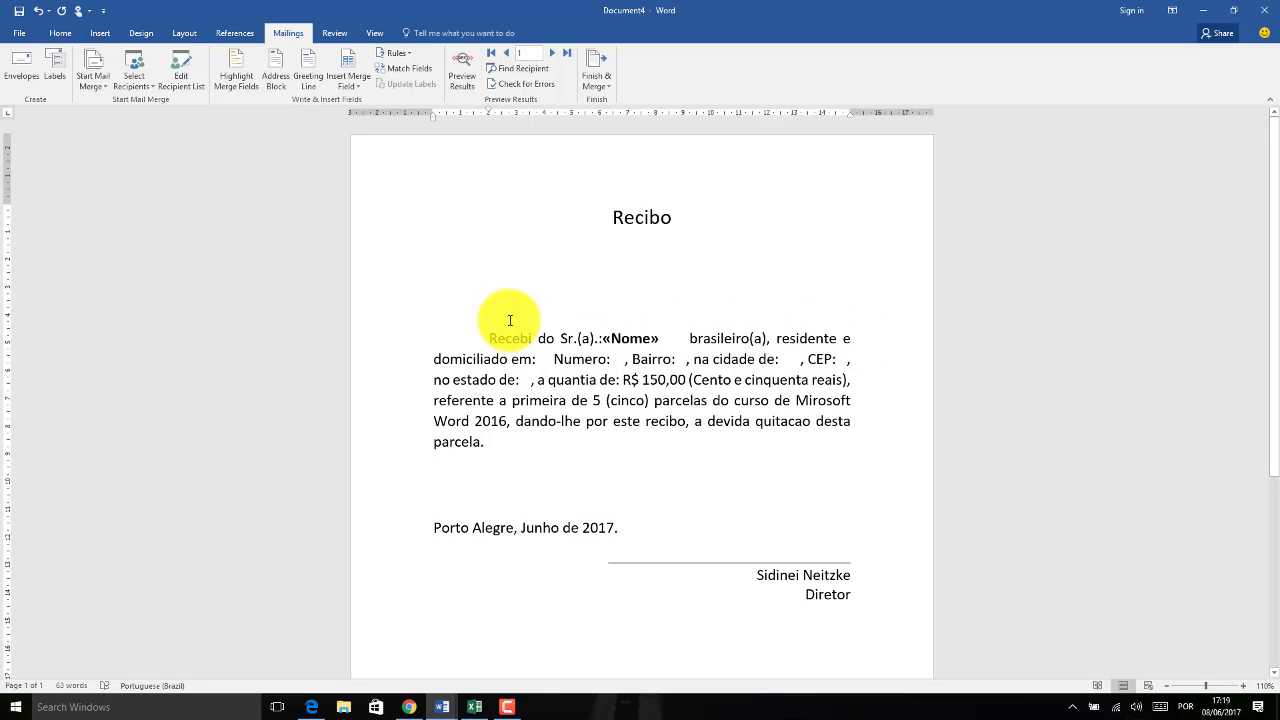
{"action": "left_click", "coordinate": [352, 86]}
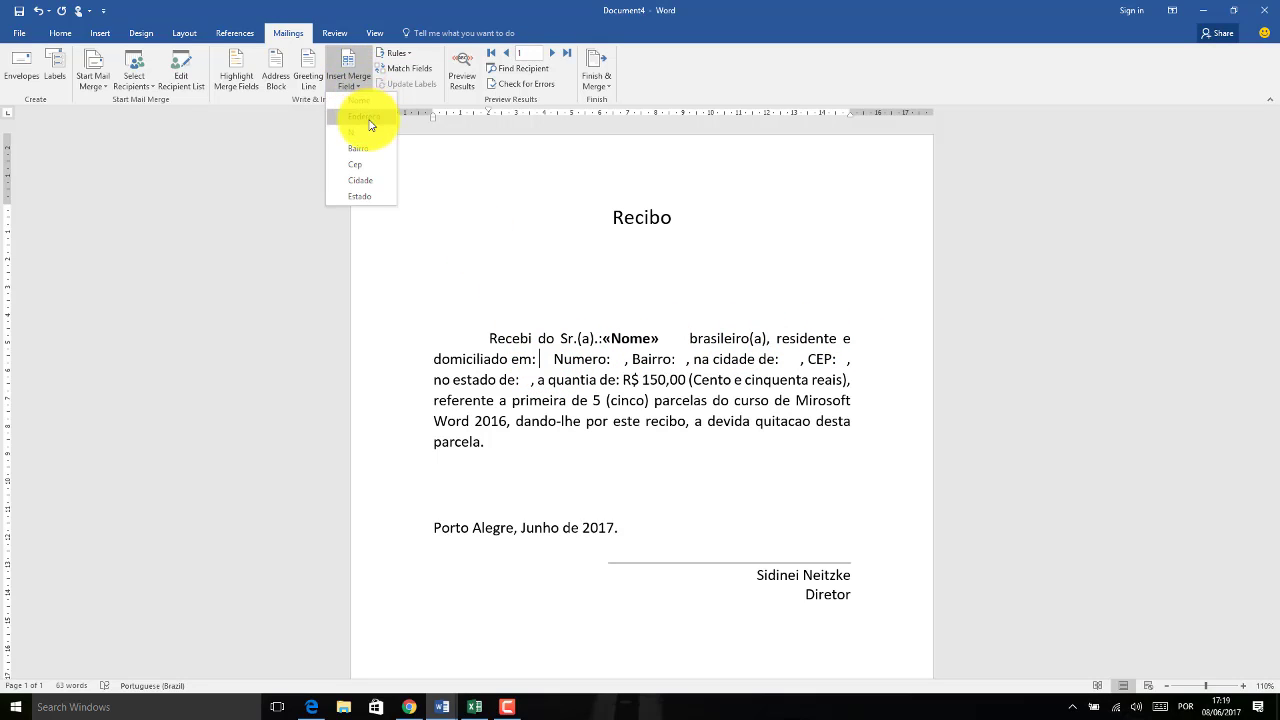
{"action": "left_click", "coordinate": [363, 116]}
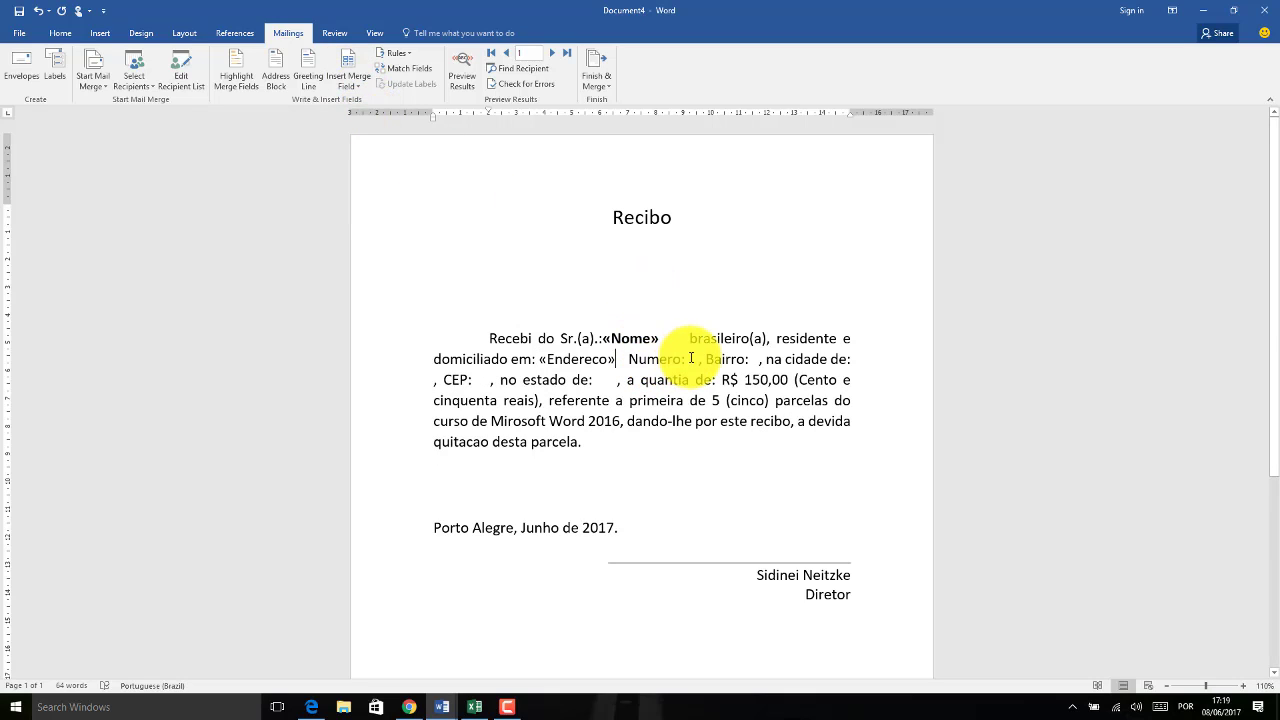
{"action": "left_click", "coordinate": [689, 359]}
{"action": "left_click", "coordinate": [350, 86]}
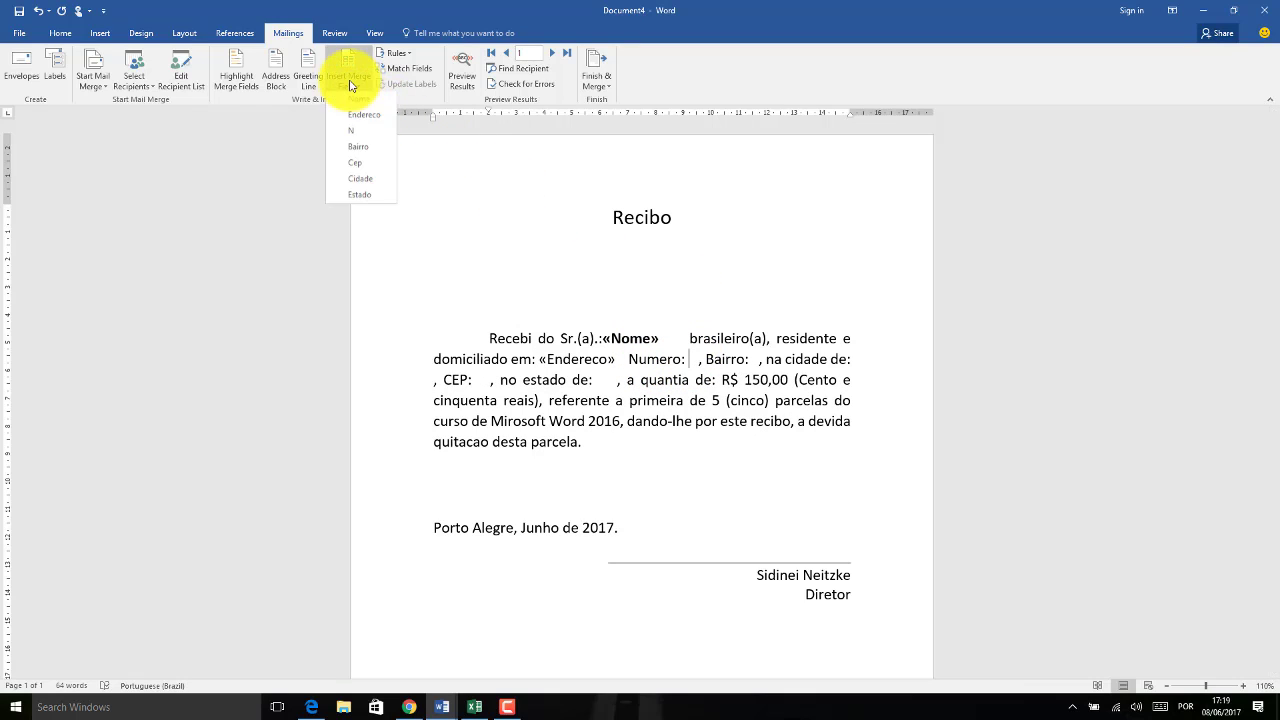
{"action": "left_click", "coordinate": [358, 131]}
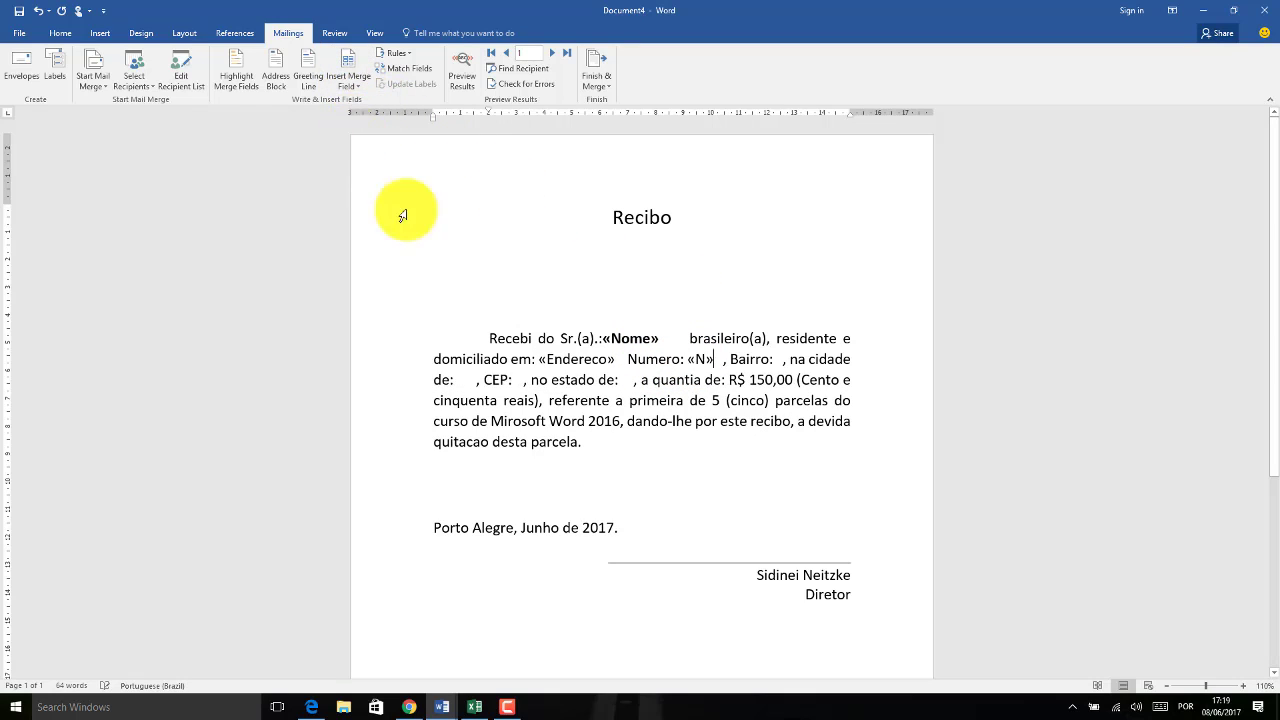
{"action": "left_click", "coordinate": [775, 359]}
{"action": "left_click", "coordinate": [350, 86]}
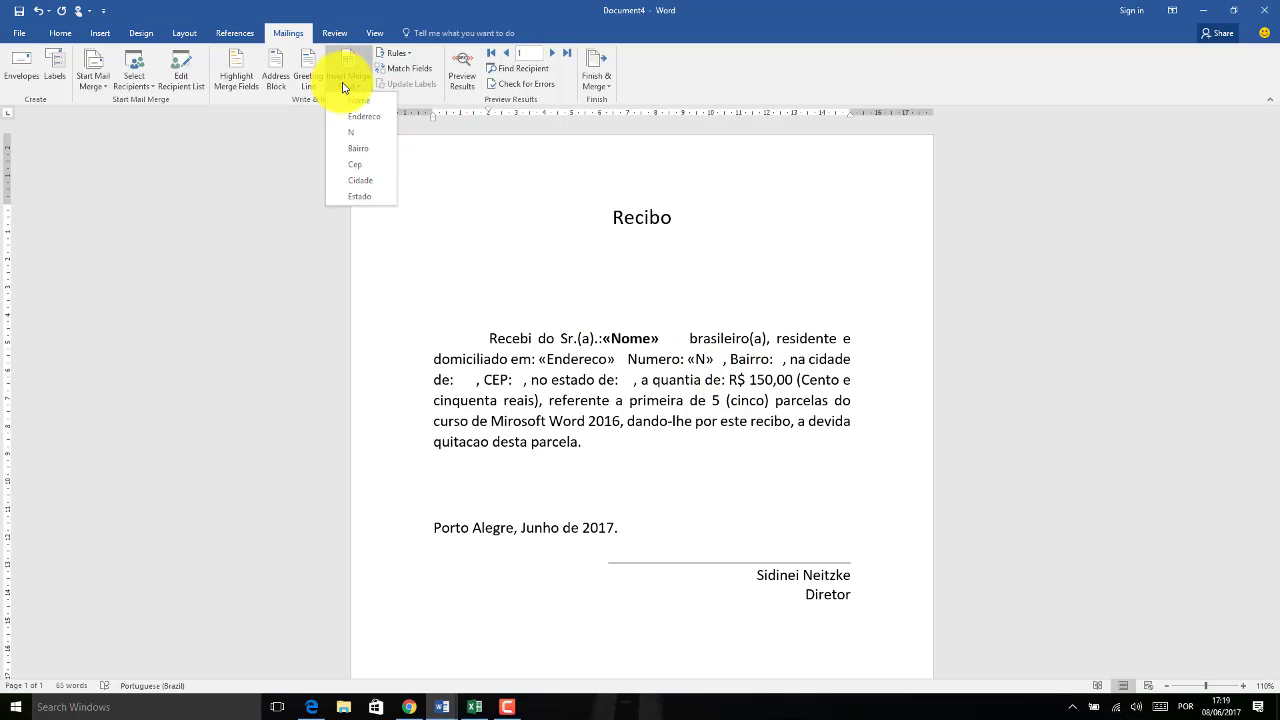
{"action": "left_click", "coordinate": [362, 151]}
Insert the Cidade, Cep and Estado merge fields after cidade de:, CEP: and estado de:
{"action": "left_click", "coordinate": [519, 380]}
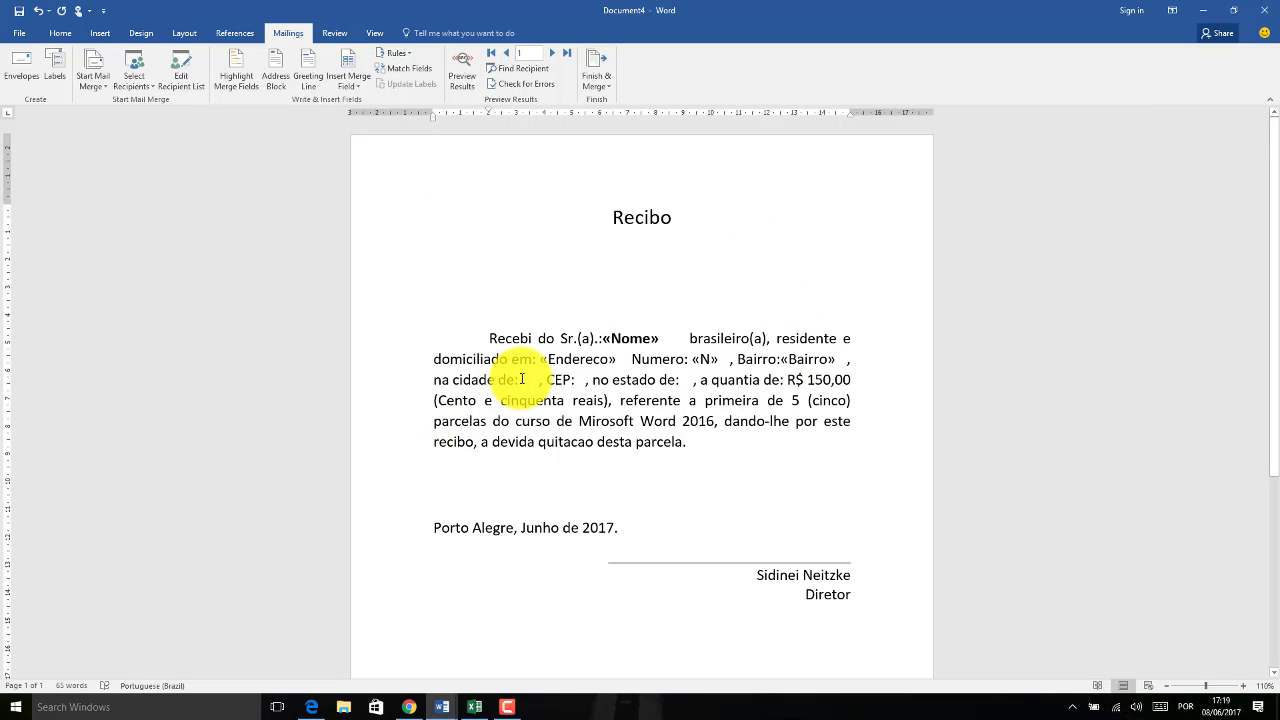
{"action": "left_click", "coordinate": [350, 86]}
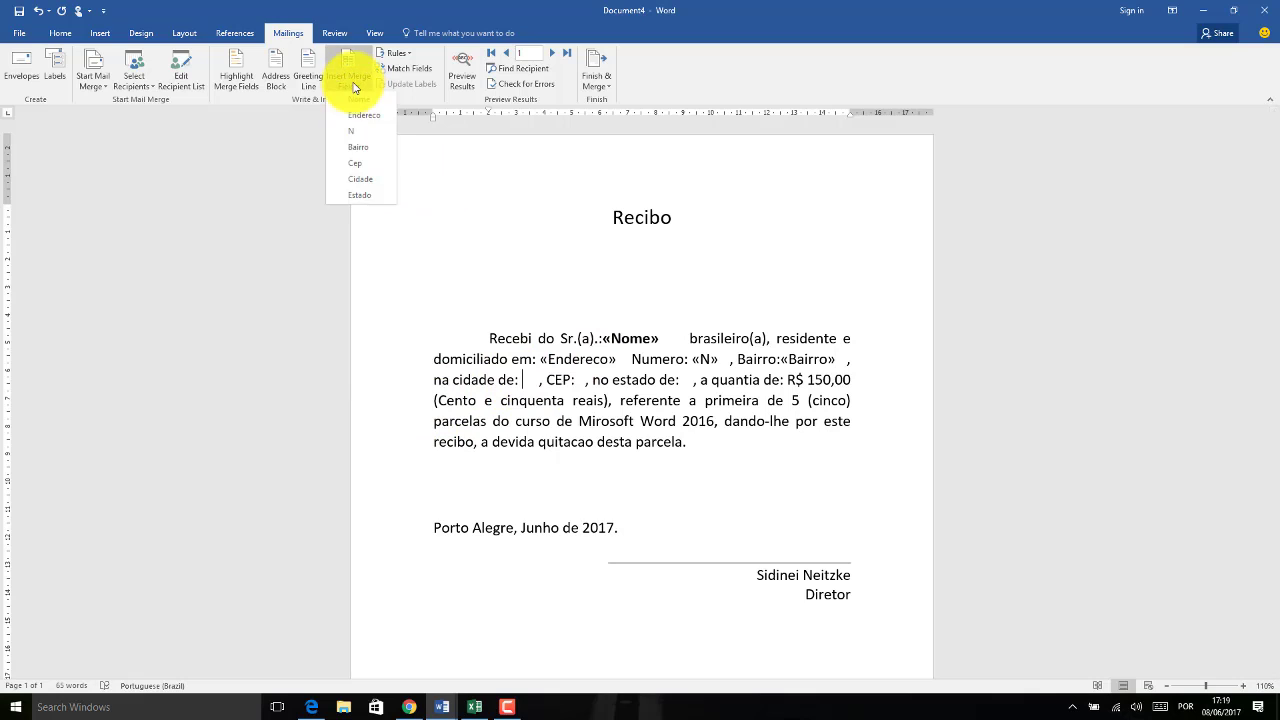
{"action": "left_click", "coordinate": [372, 183]}
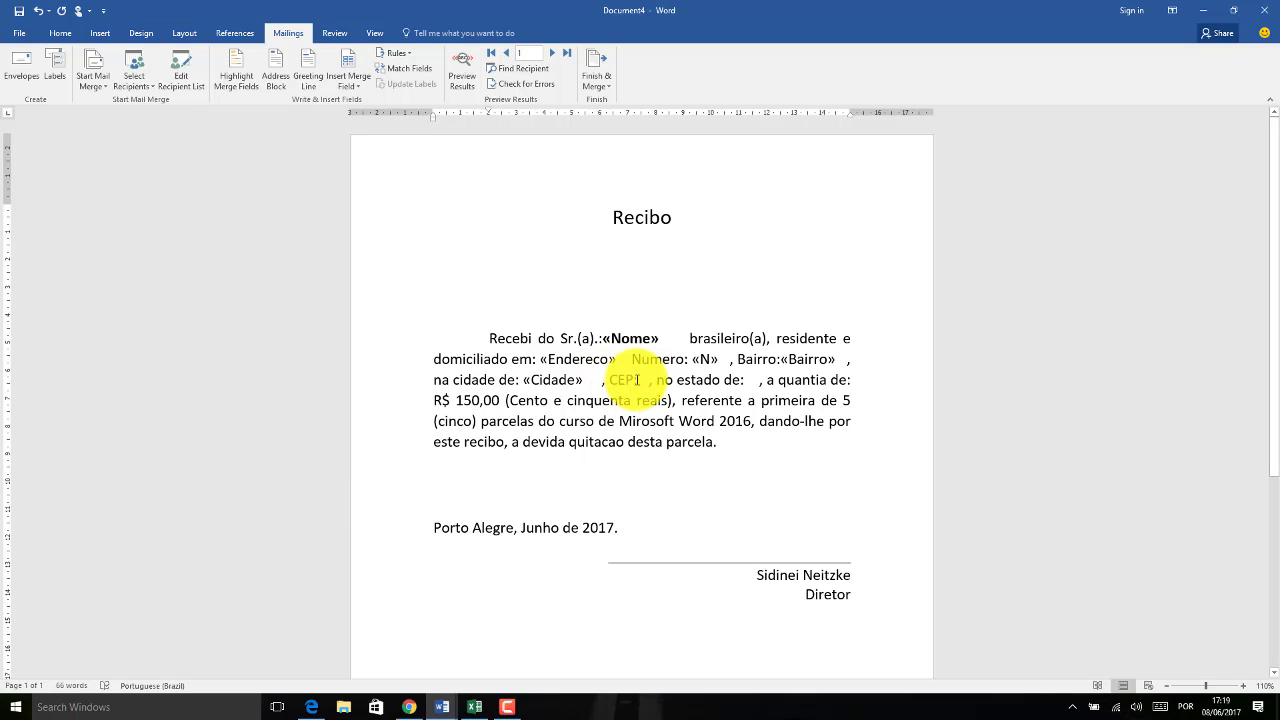
{"action": "left_click", "coordinate": [634, 339]}
{"action": "key", "text": "ctrl+b"}
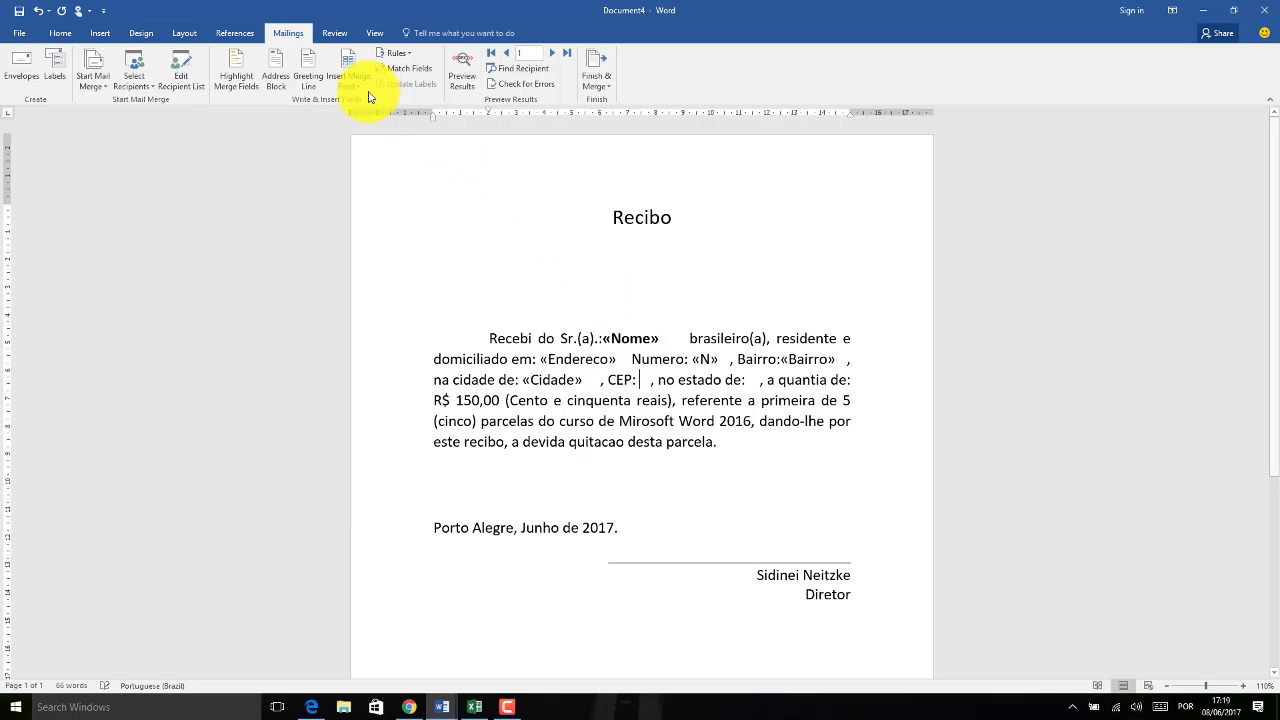
{"action": "left_click", "coordinate": [357, 86]}
{"action": "key", "text": "Escape"}
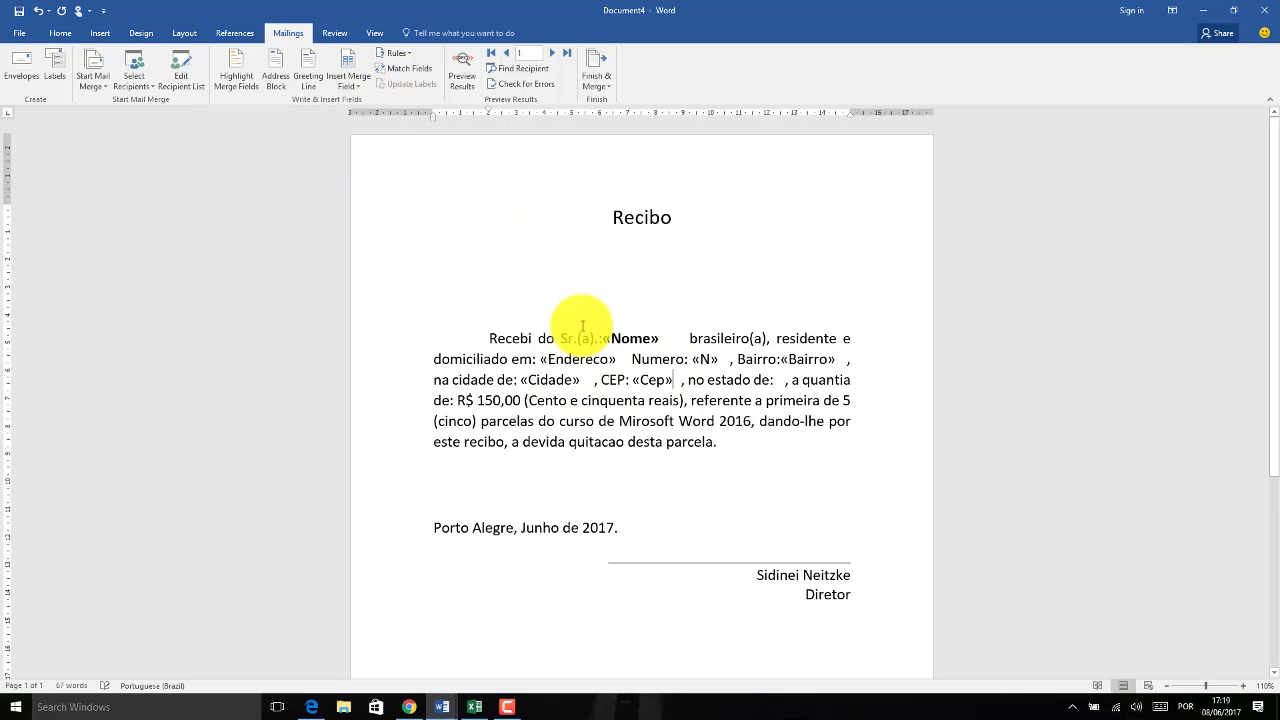
{"action": "left_click", "coordinate": [780, 380]}
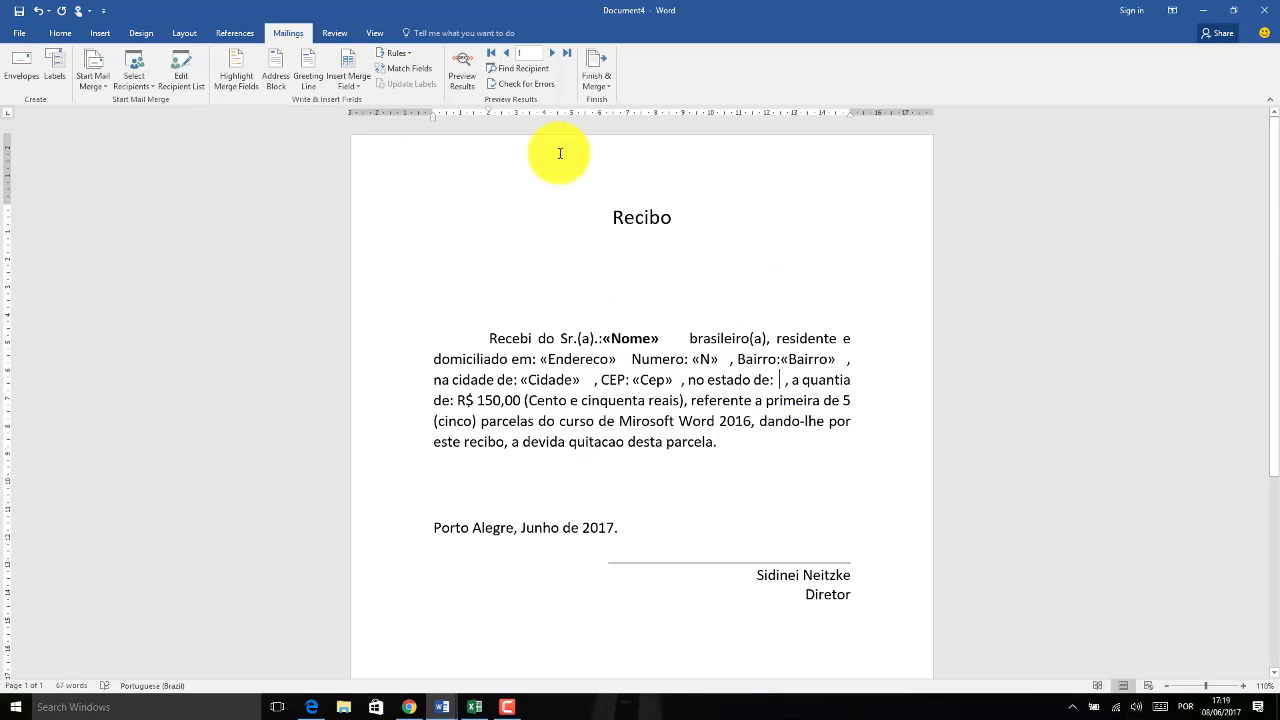
{"action": "left_click", "coordinate": [358, 85]}
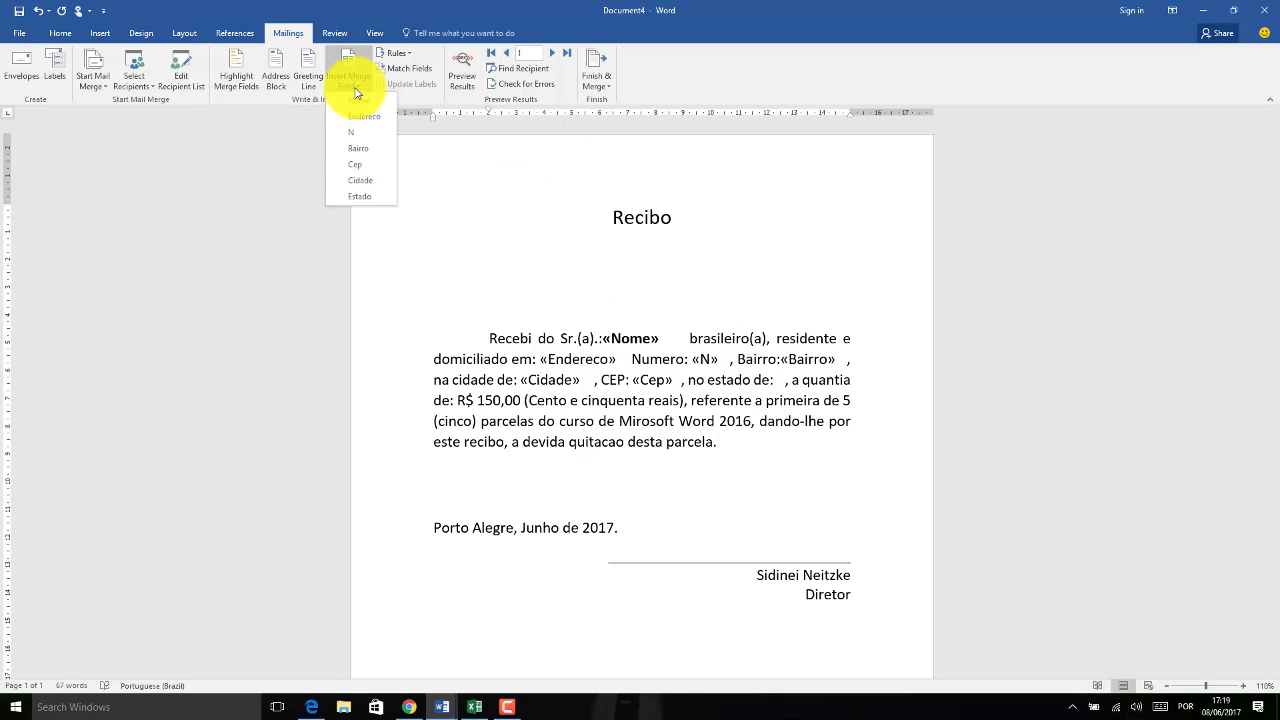
{"action": "left_click", "coordinate": [371, 199]}
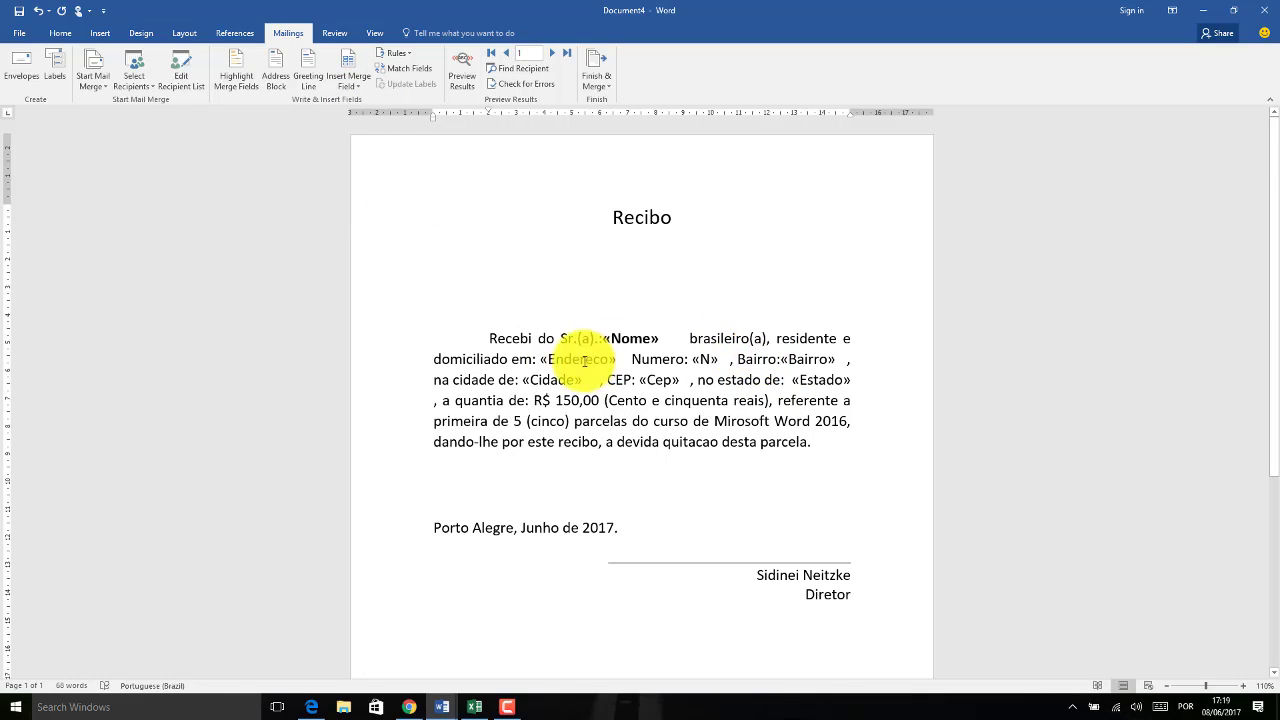
Make the «Endereco», «N» and «Bairro» merge fields bold
{"action": "left_click_drag", "start_coordinate": [541, 358], "coordinate": [618, 360]}
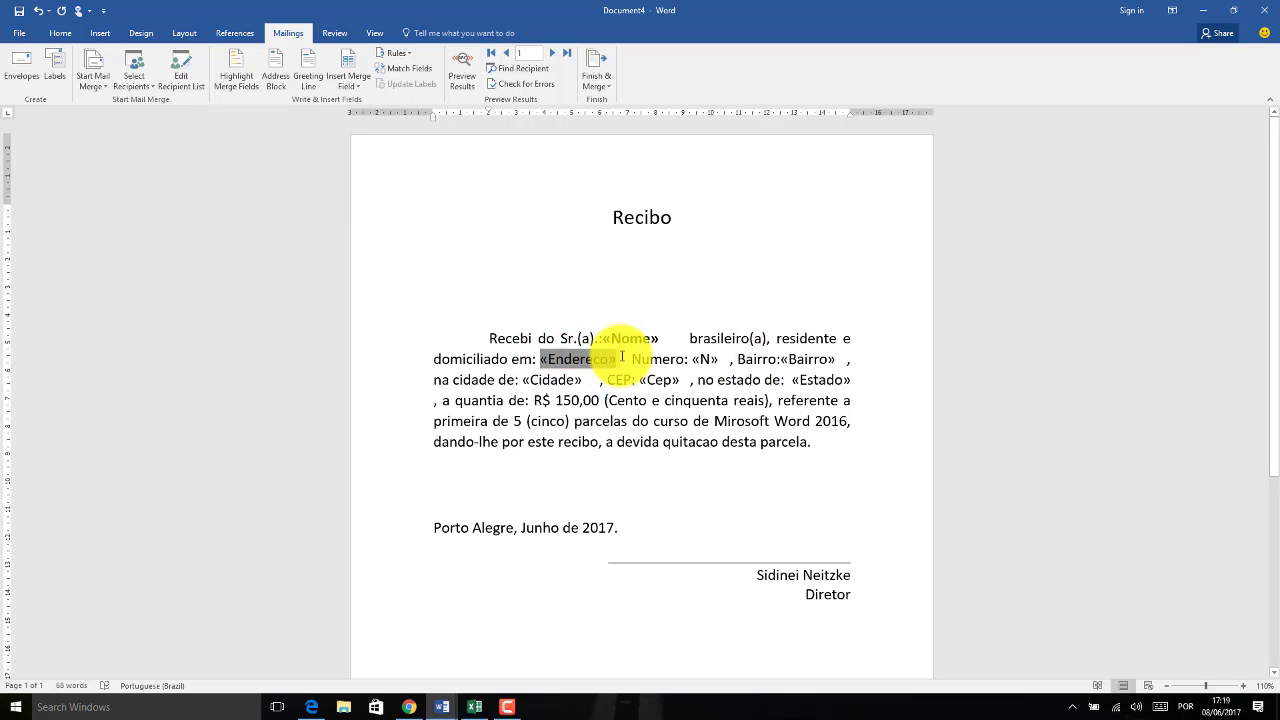
{"action": "left_click", "coordinate": [58, 33]}
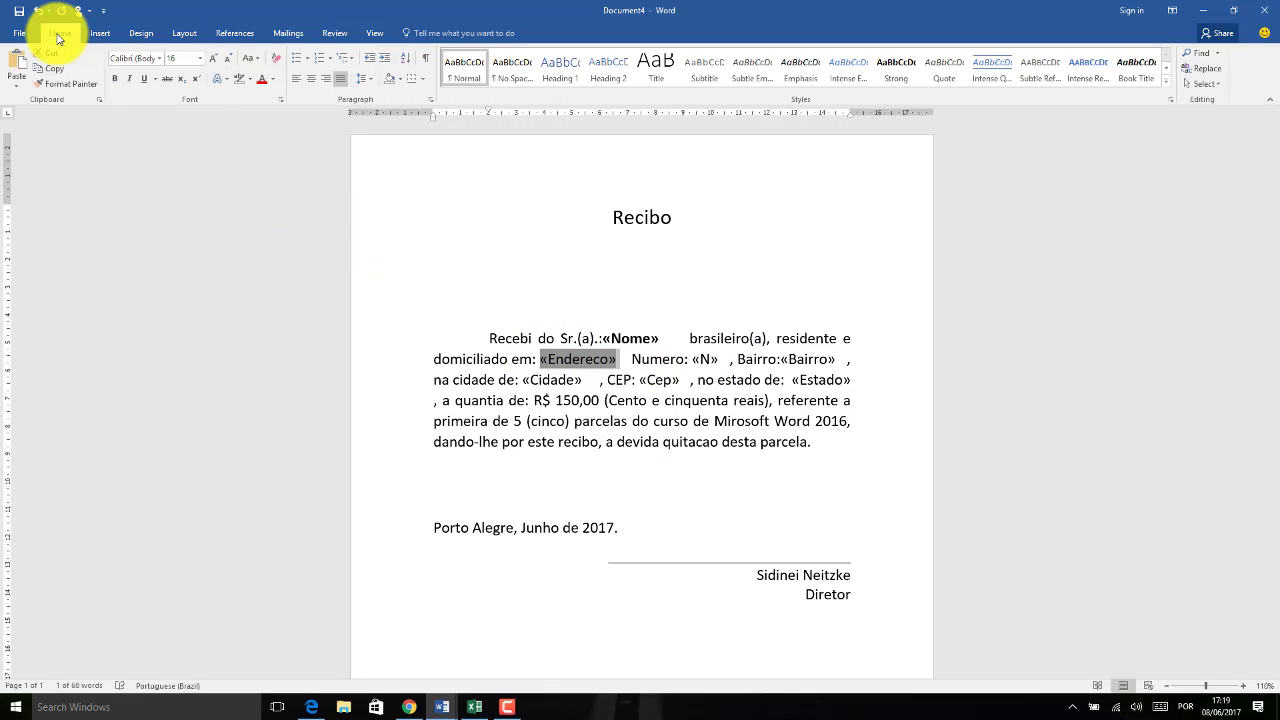
{"action": "left_click", "coordinate": [114, 79]}
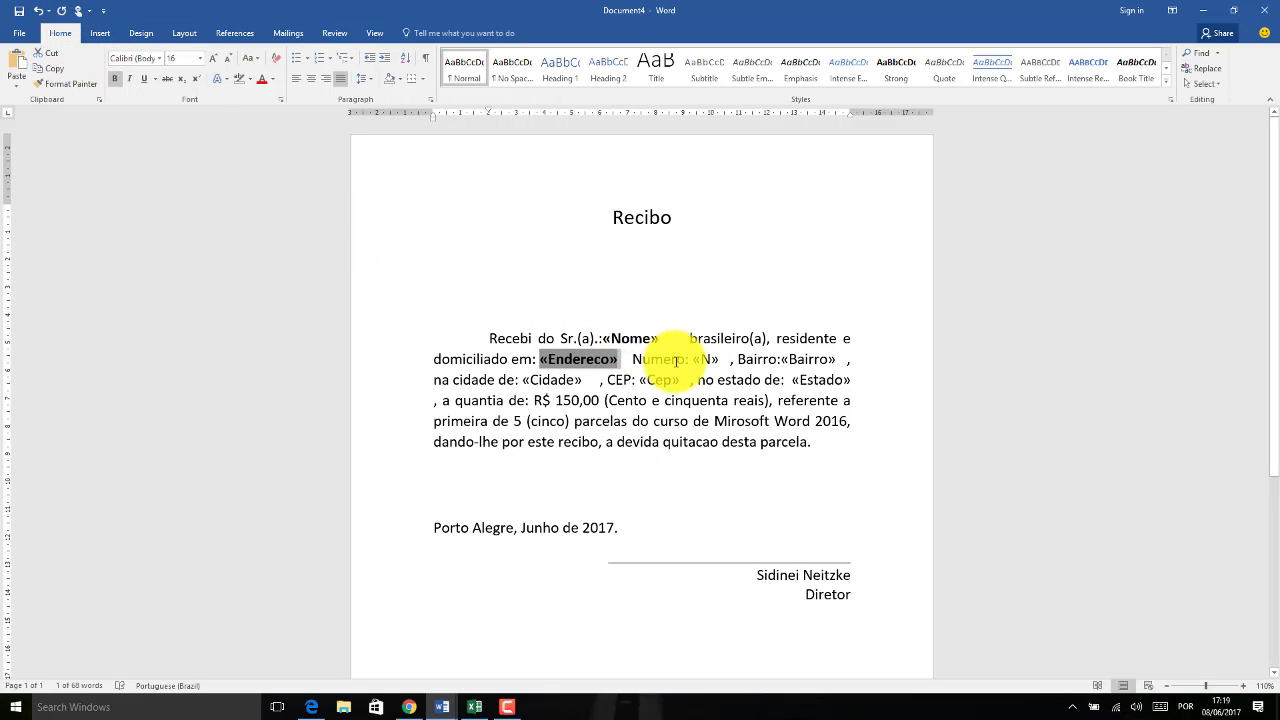
{"action": "left_click", "coordinate": [708, 358]}
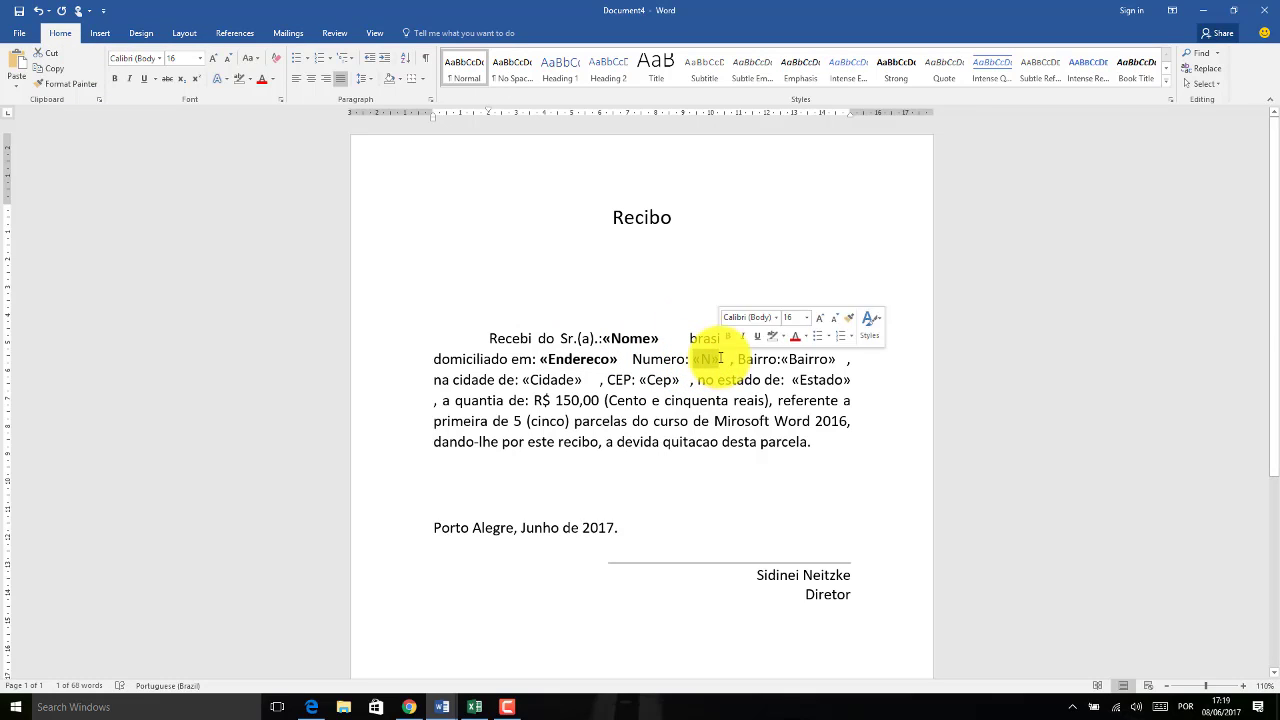
{"action": "left_click", "coordinate": [114, 79]}
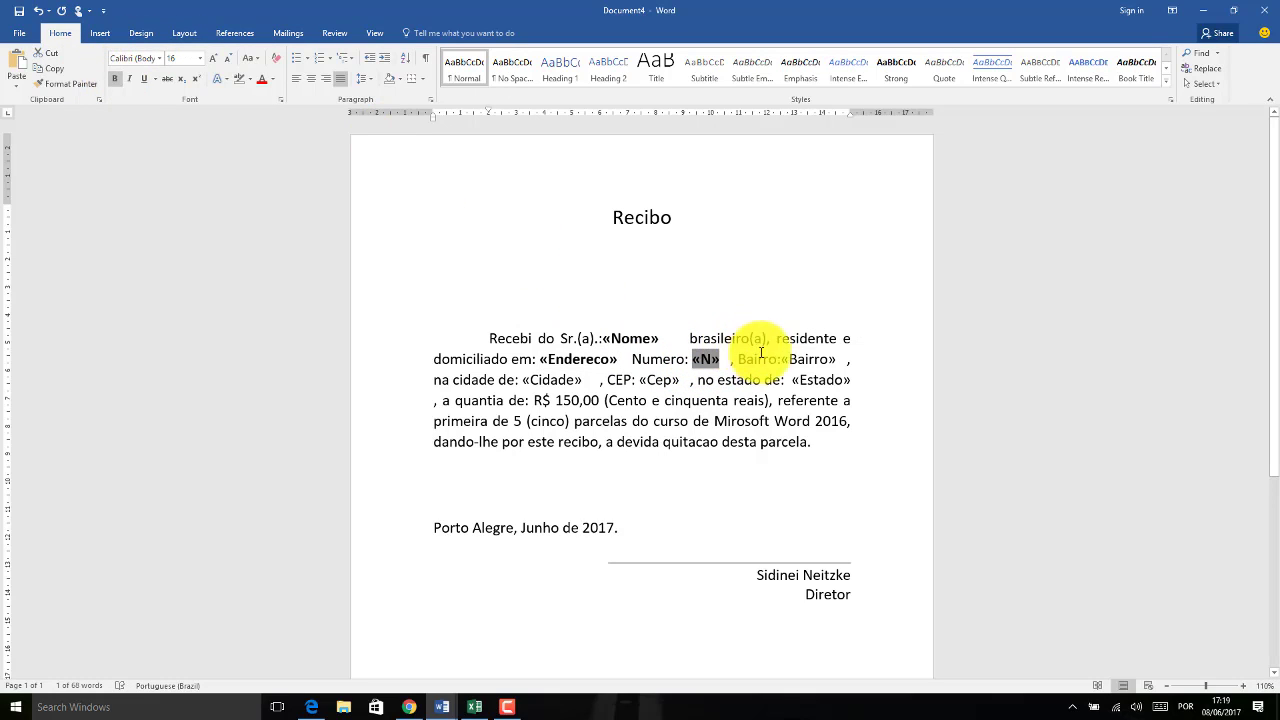
{"action": "double_click", "coordinate": [829, 365]}
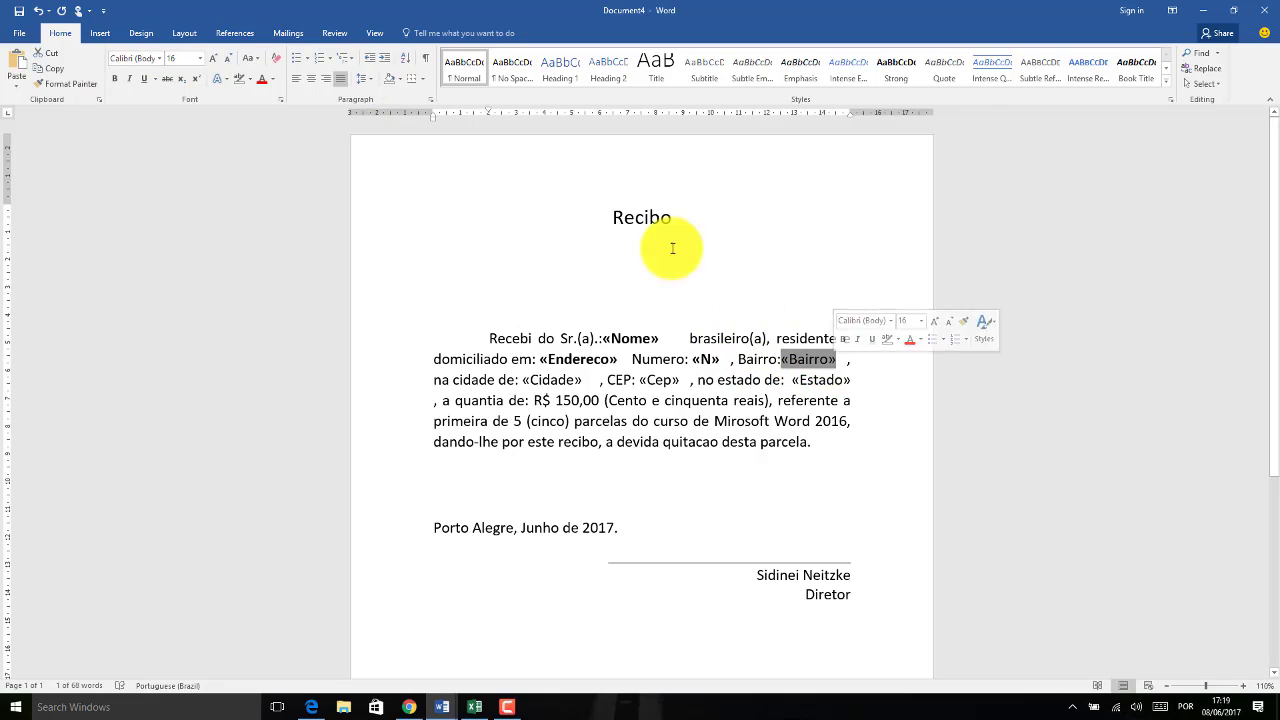
{"action": "left_click", "coordinate": [114, 79]}
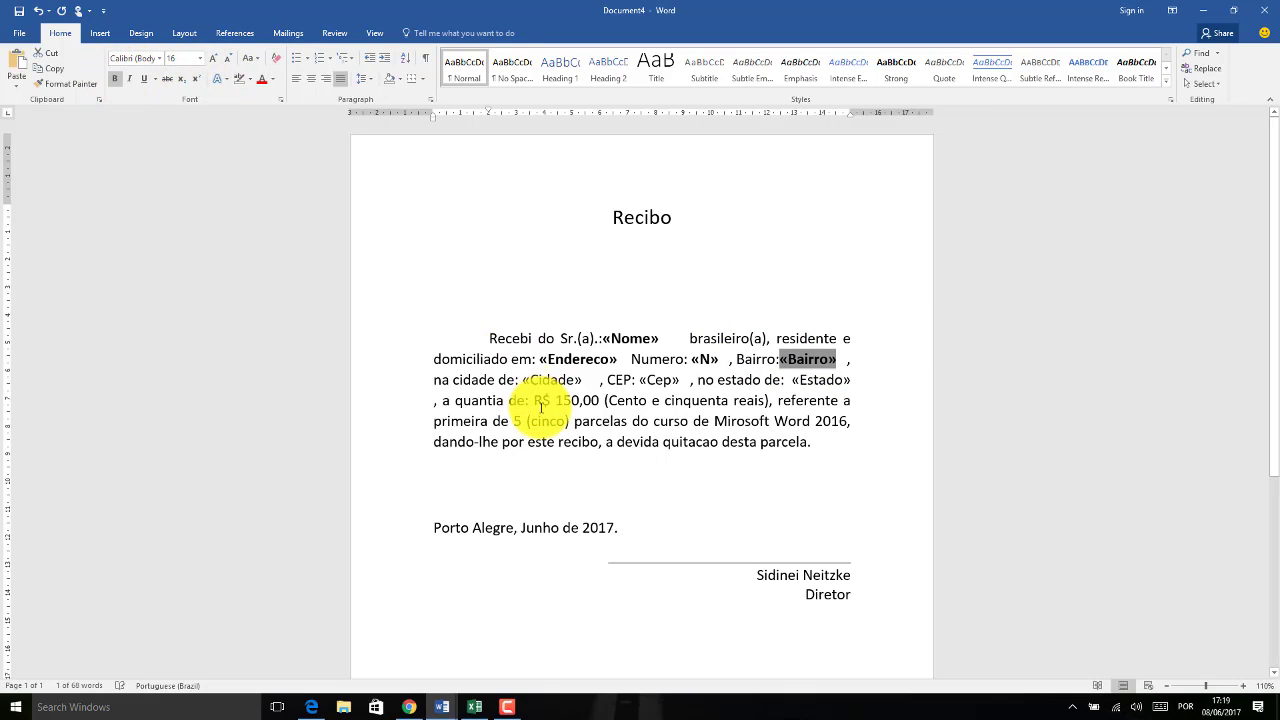
Make the «Cidade», «Cep» and «Estado» merge fields bold
{"action": "left_click_drag", "start_coordinate": [524, 379], "coordinate": [570, 375]}
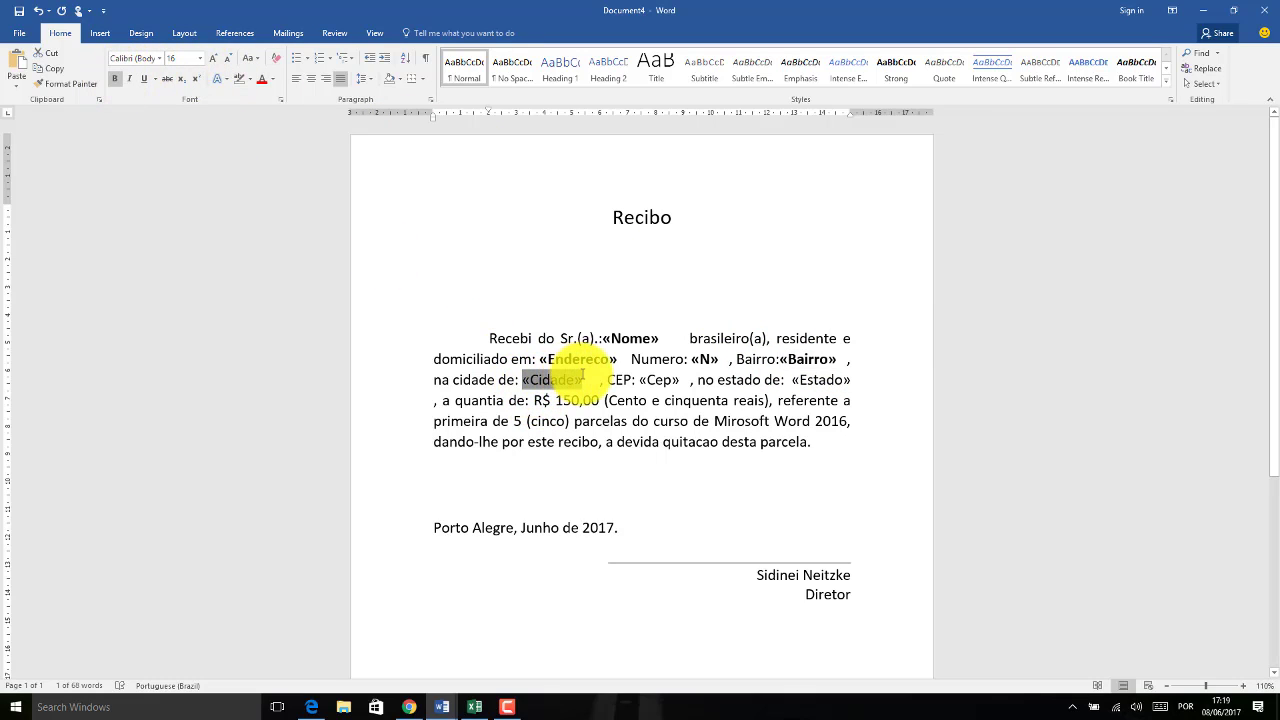
{"action": "left_click", "coordinate": [114, 79]}
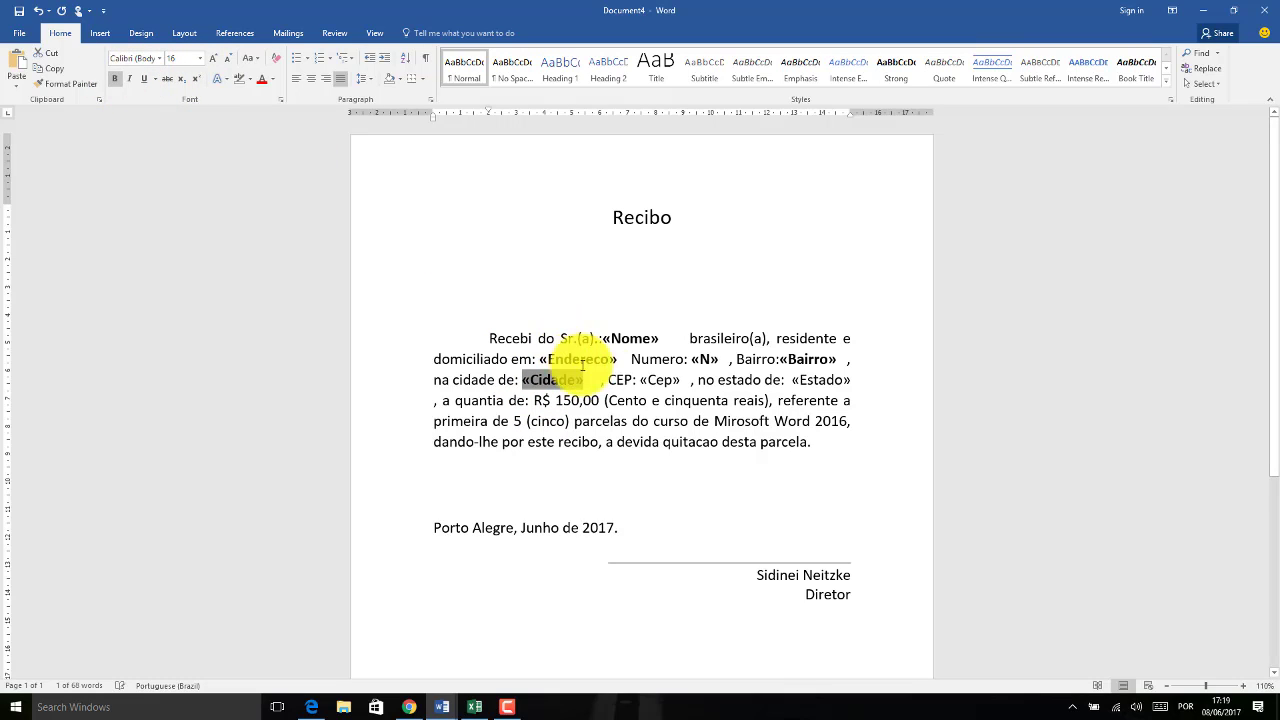
{"action": "left_click", "coordinate": [650, 380]}
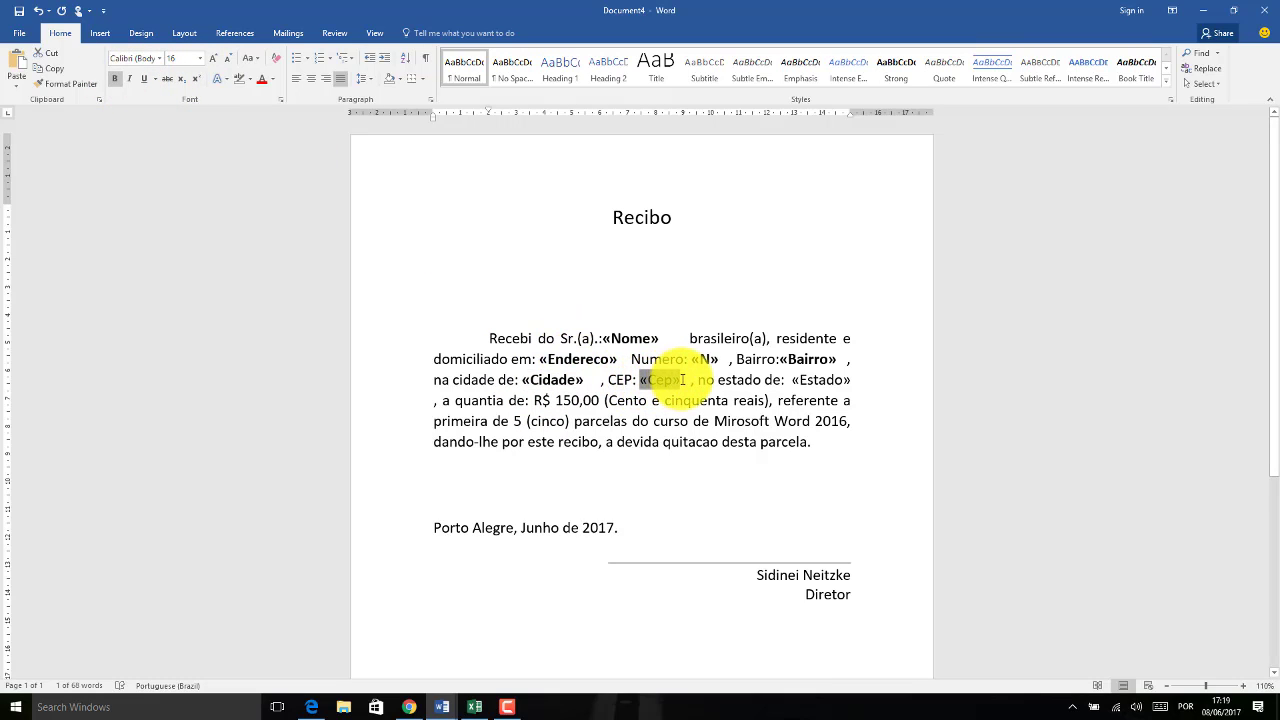
{"action": "left_click", "coordinate": [116, 80]}
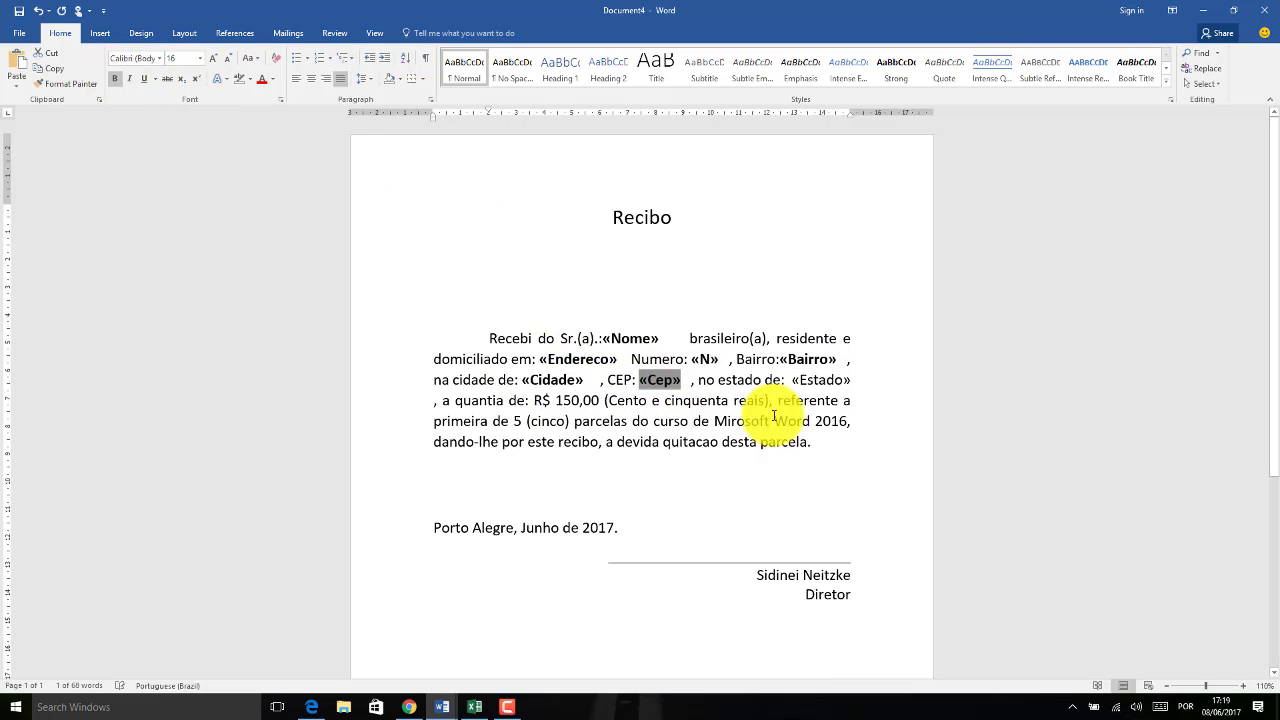
{"action": "left_click", "coordinate": [848, 380]}
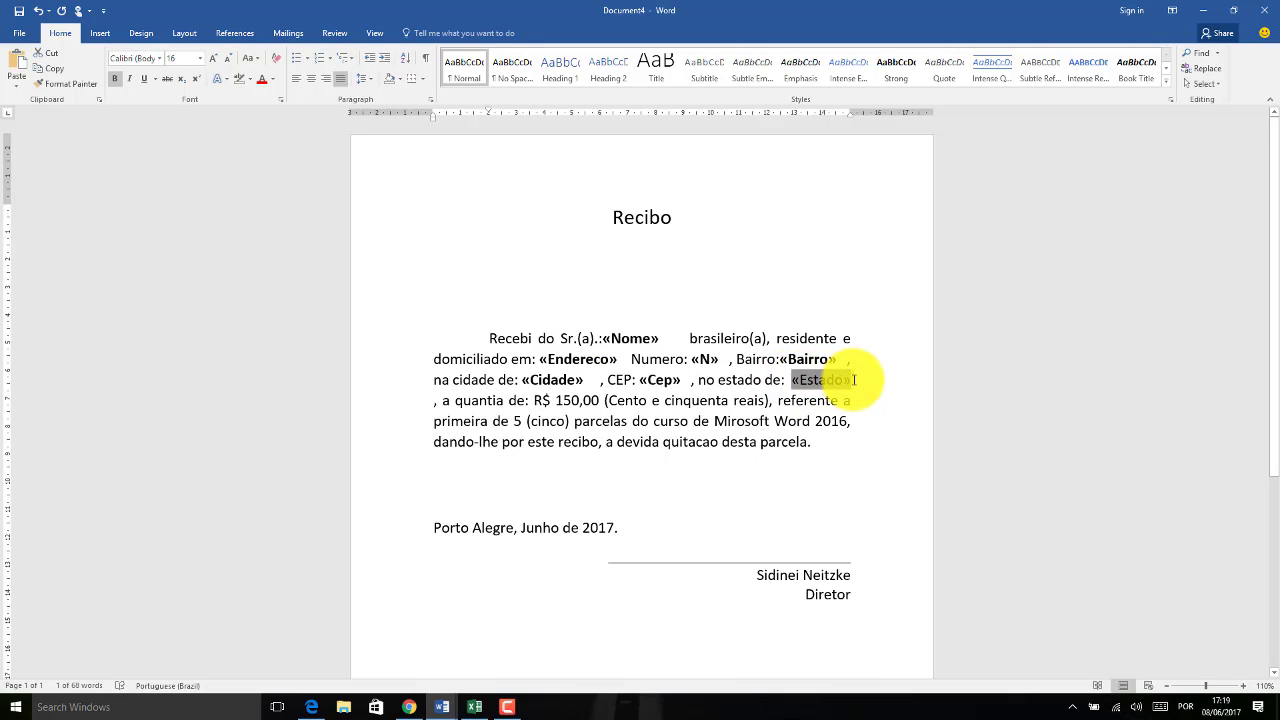
{"action": "left_click", "coordinate": [115, 79]}
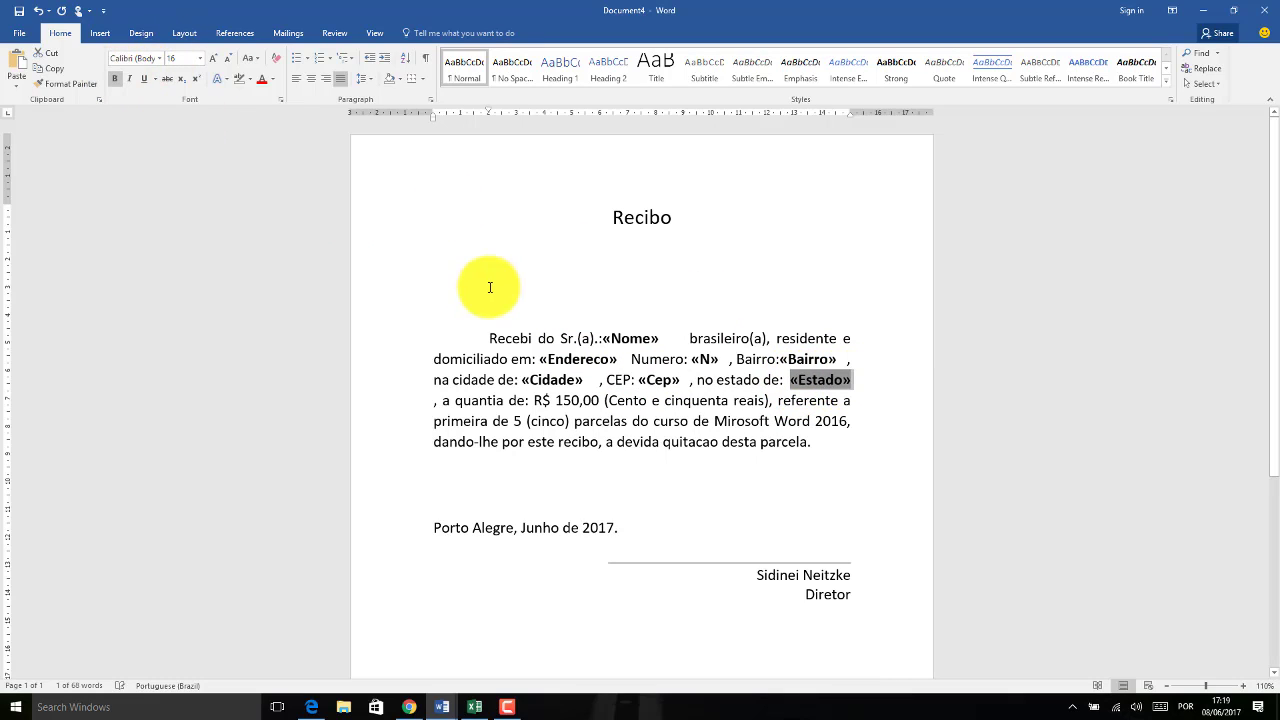
Preview the first recipient's data and fix the spacing and commas after the name, city and state
{"action": "left_click", "coordinate": [288, 33]}
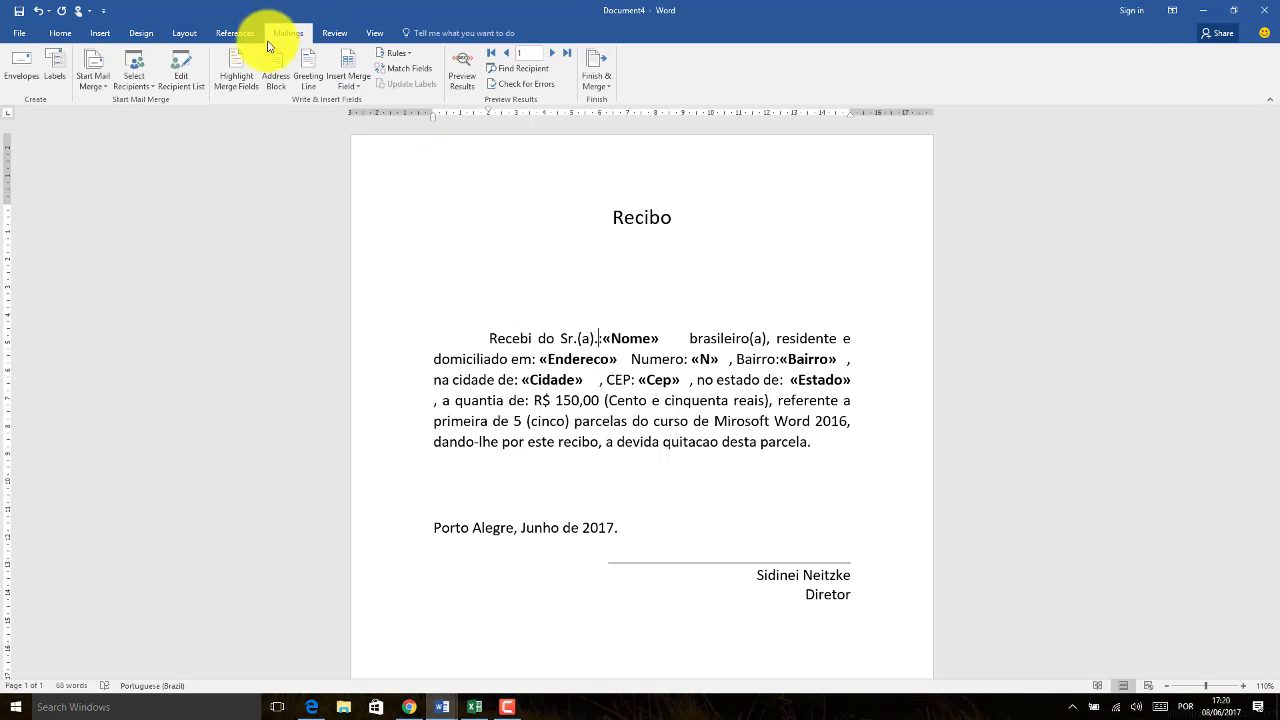
{"action": "left_click", "coordinate": [466, 76]}
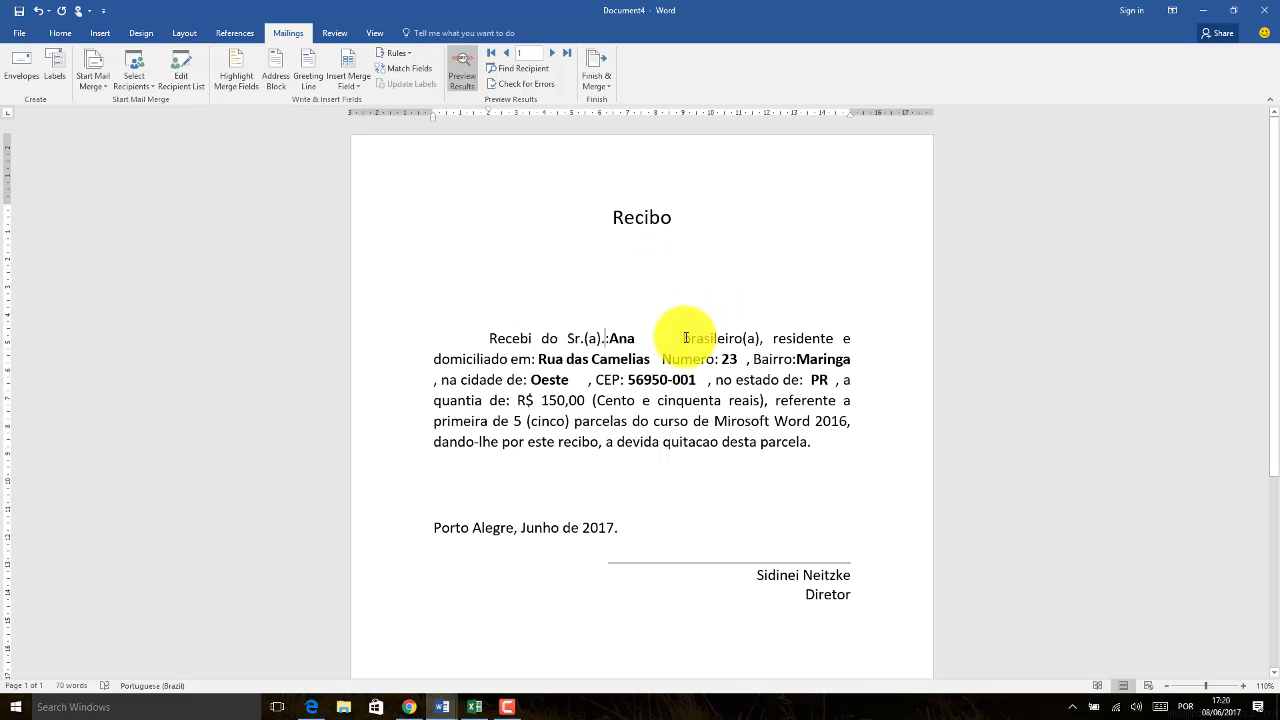
{"action": "left_click", "coordinate": [640, 338]}
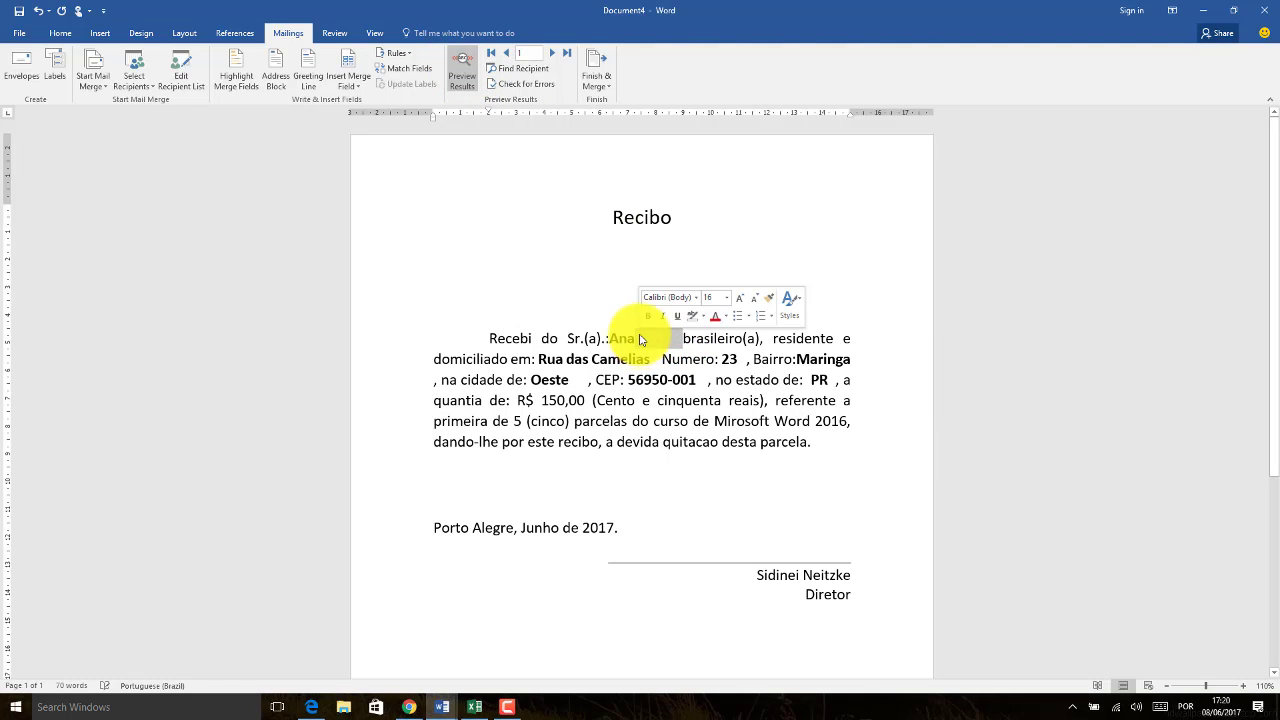
{"action": "key", "text": "BackSpace"}
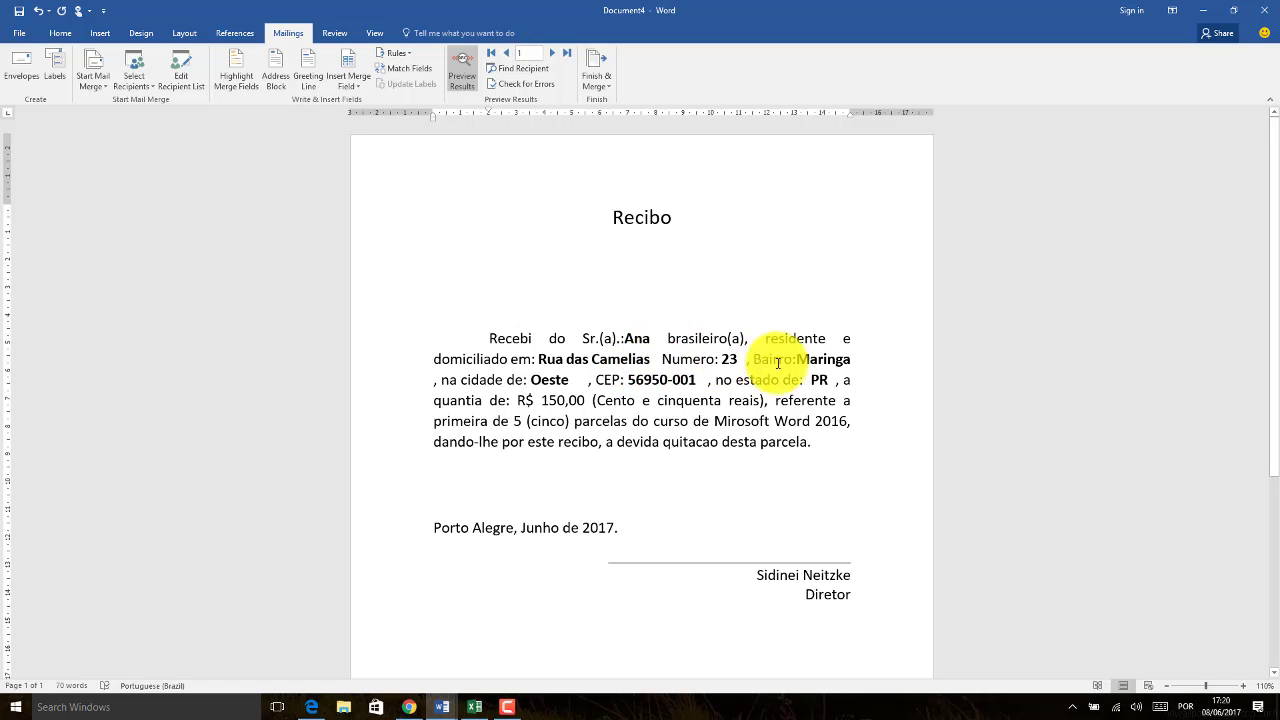
{"action": "left_click_drag", "start_coordinate": [570, 380], "coordinate": [590, 380]}
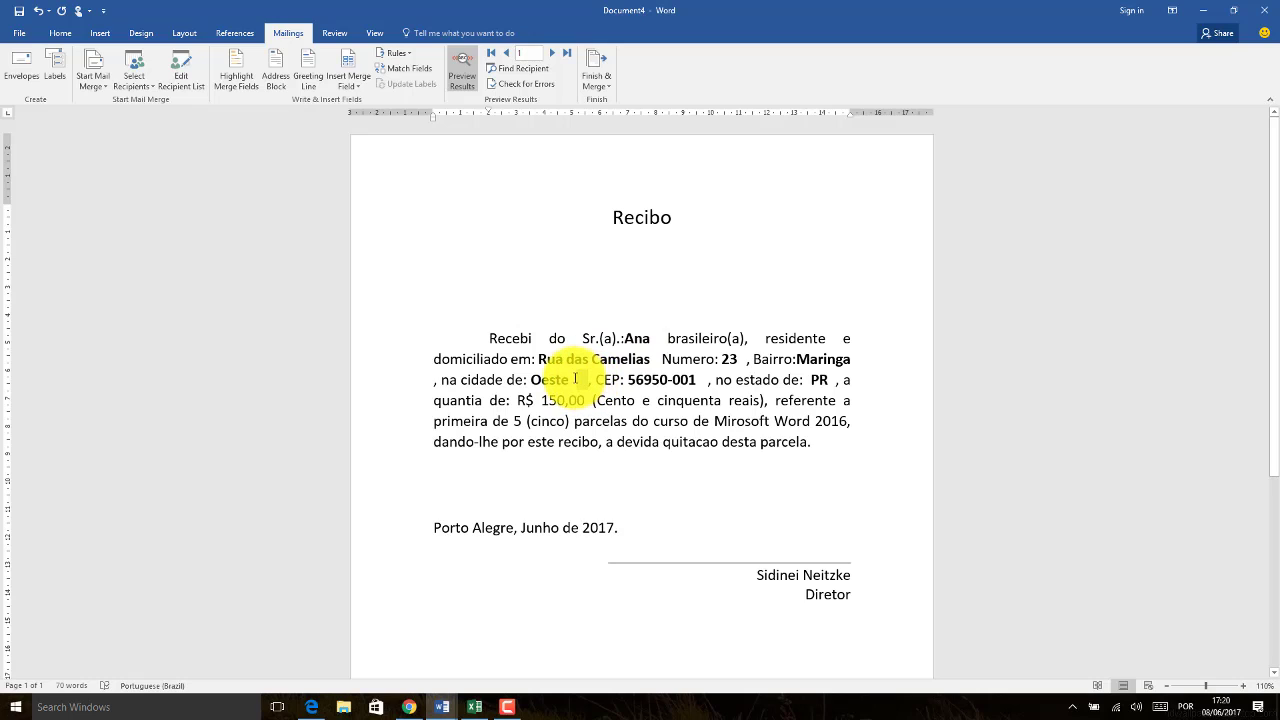
{"action": "type", "text": ","}
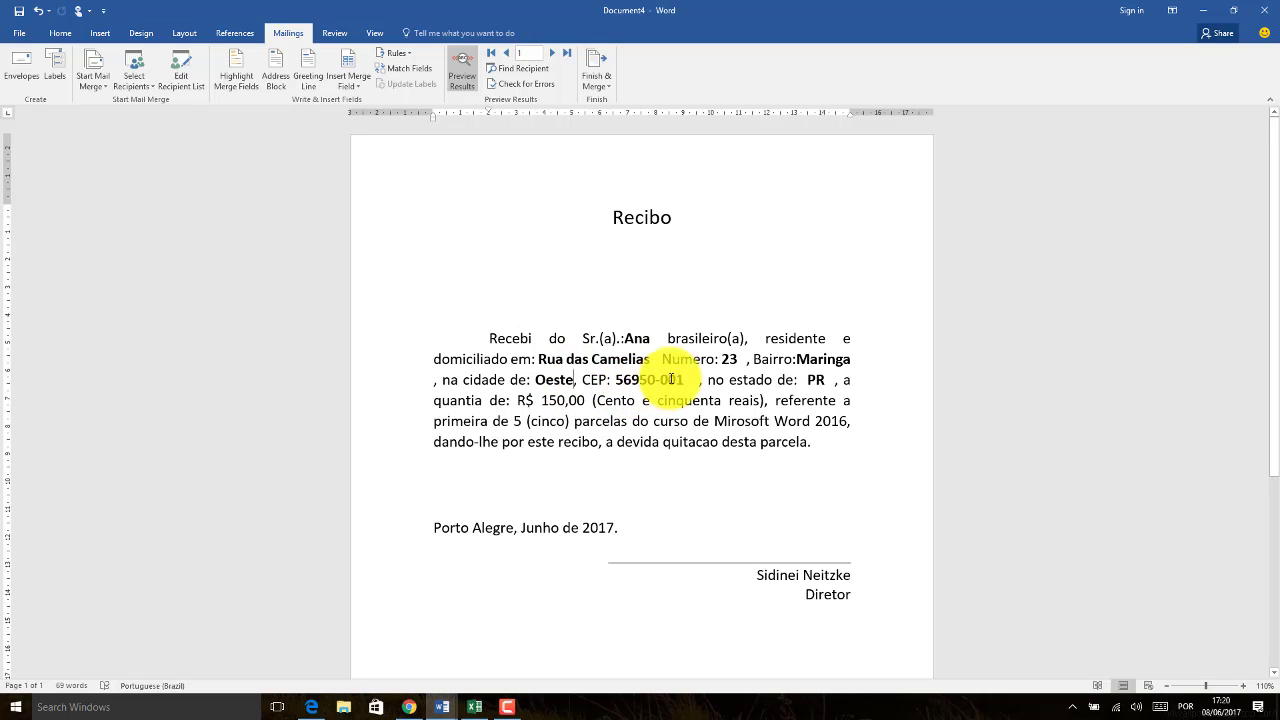
{"action": "left_click", "coordinate": [835, 380]}
{"action": "key", "text": "BackSpace"}
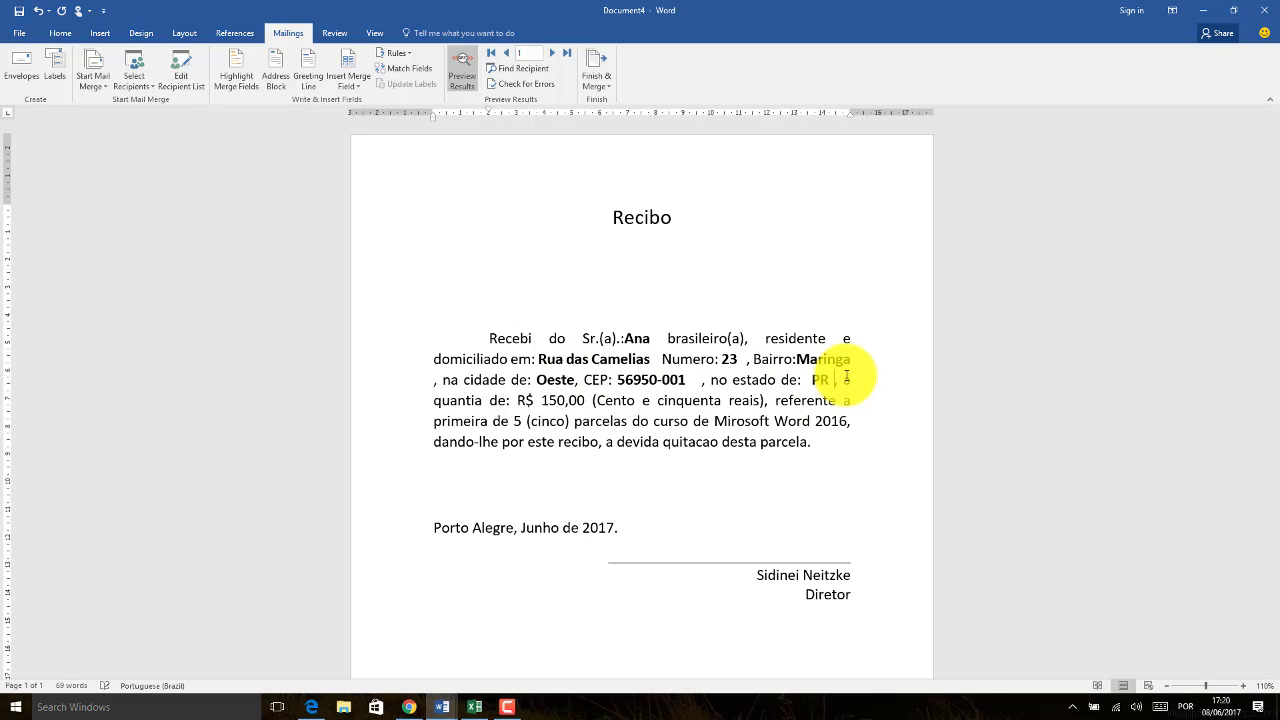
{"action": "left_click", "coordinate": [634, 342]}
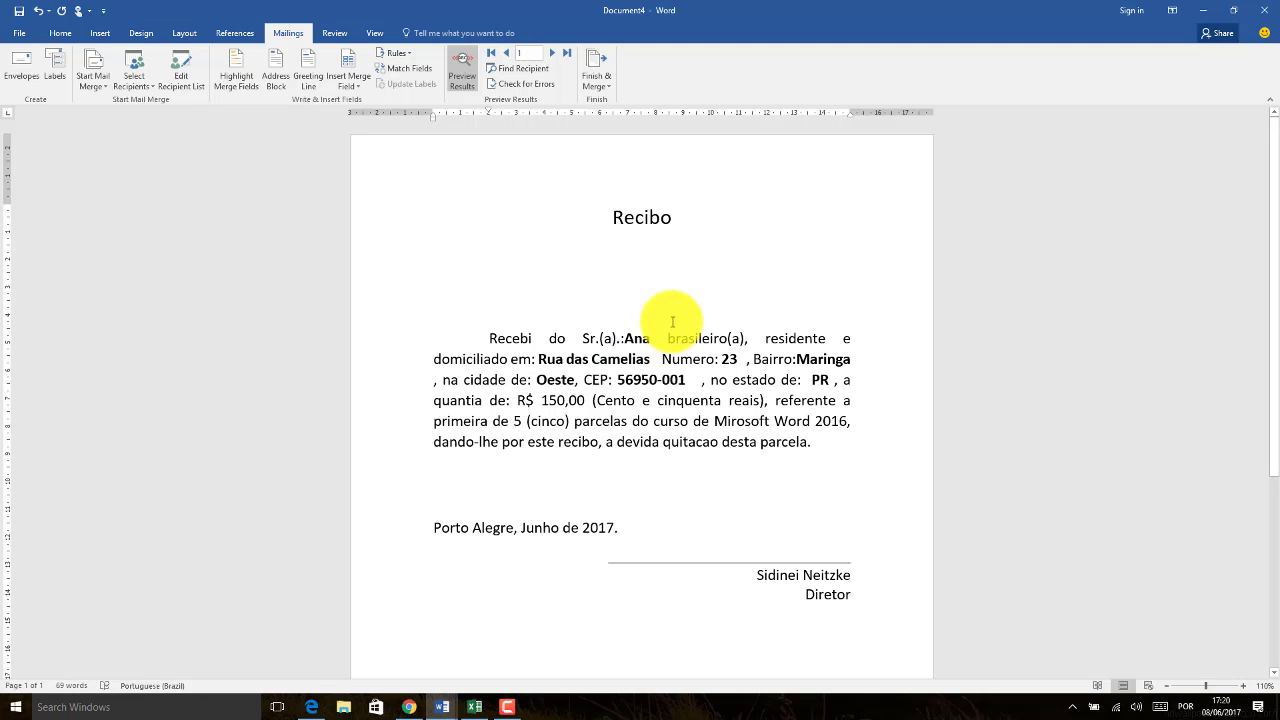
Check the Excel recipient list, then return to the Document4 receipt
{"action": "left_click", "coordinate": [472, 709]}
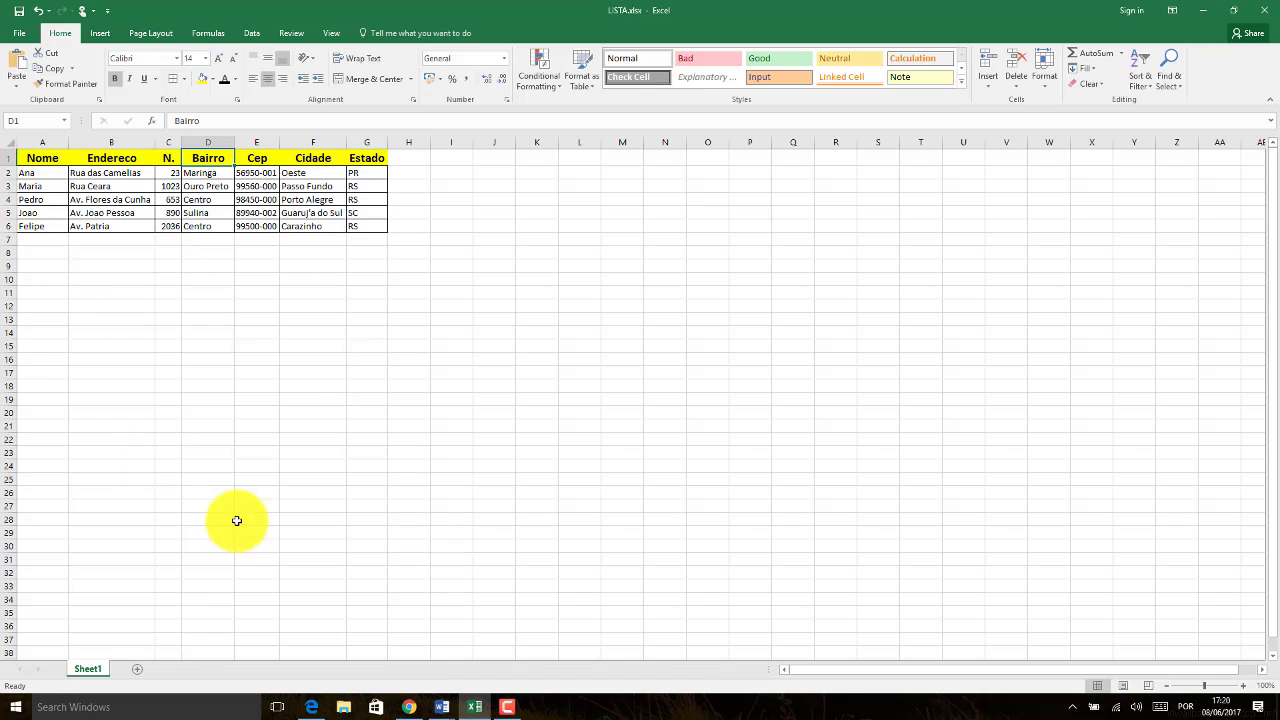
{"action": "mouse_move", "coordinate": [449, 706]}
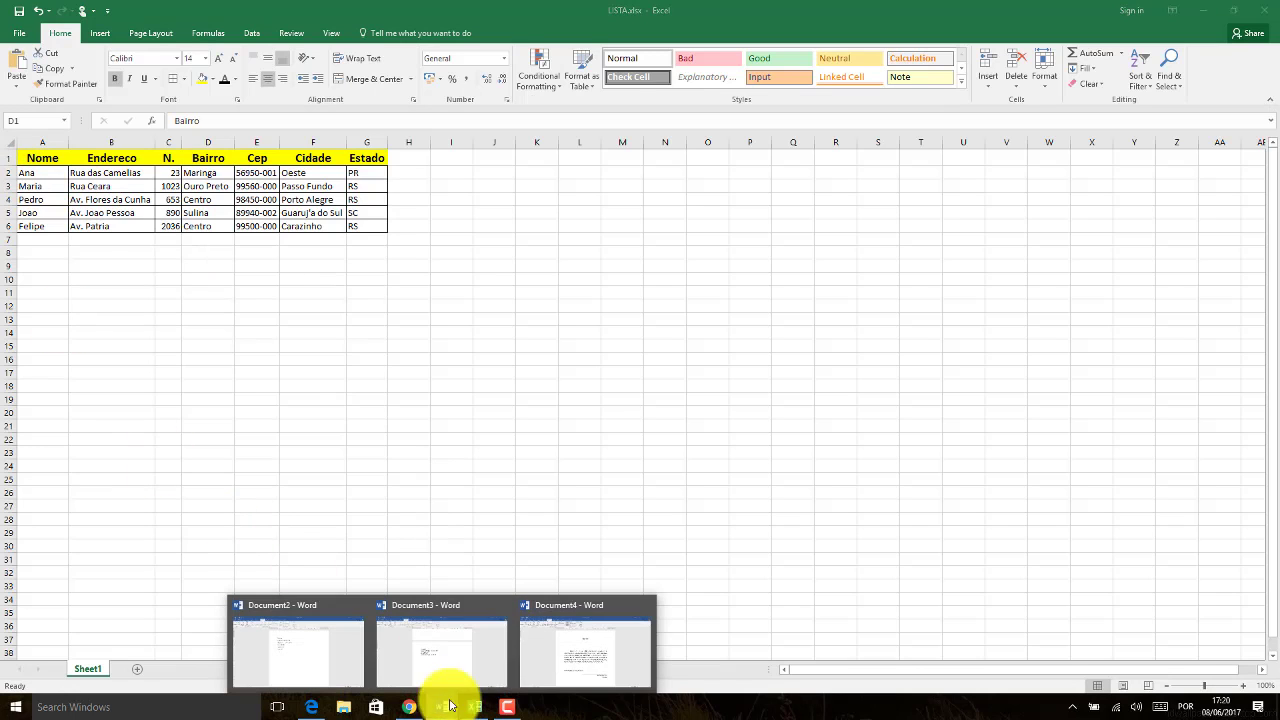
{"action": "left_click", "coordinate": [566, 660]}
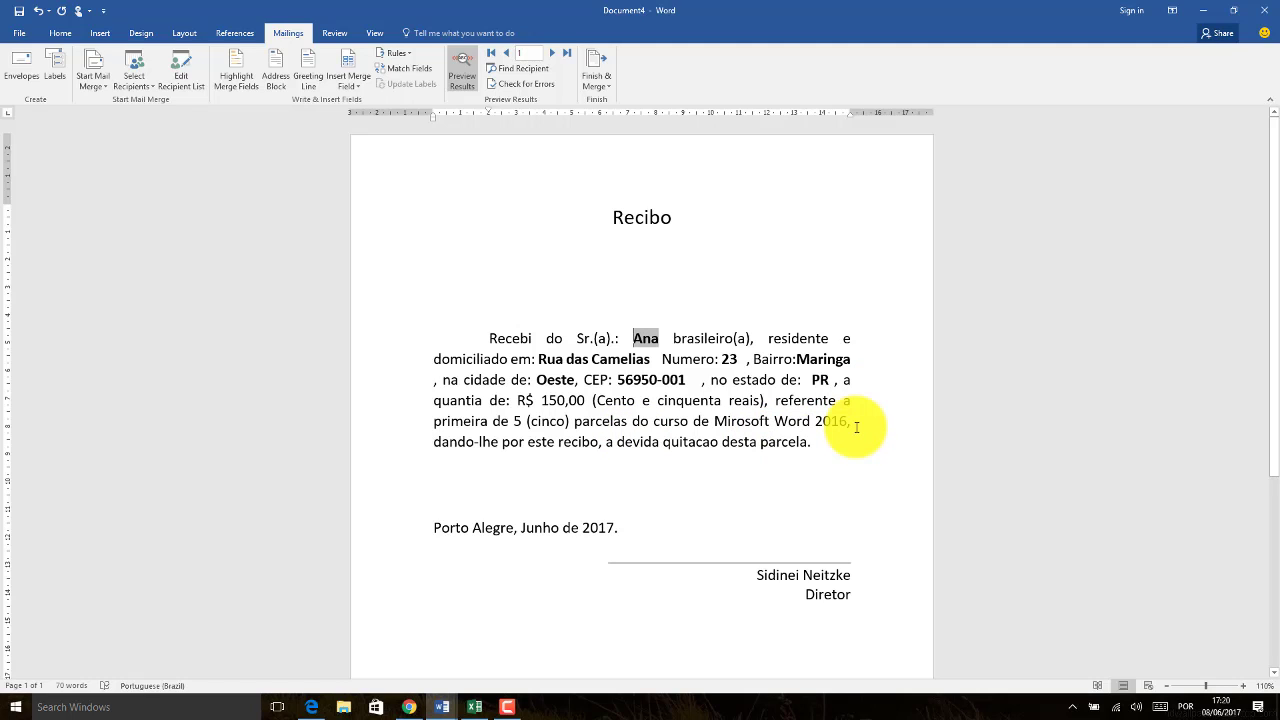
Put a space between 'Bairro:' and the merged Maringa neighbourhood value in the receipt
{"action": "left_click", "coordinate": [715, 455]}
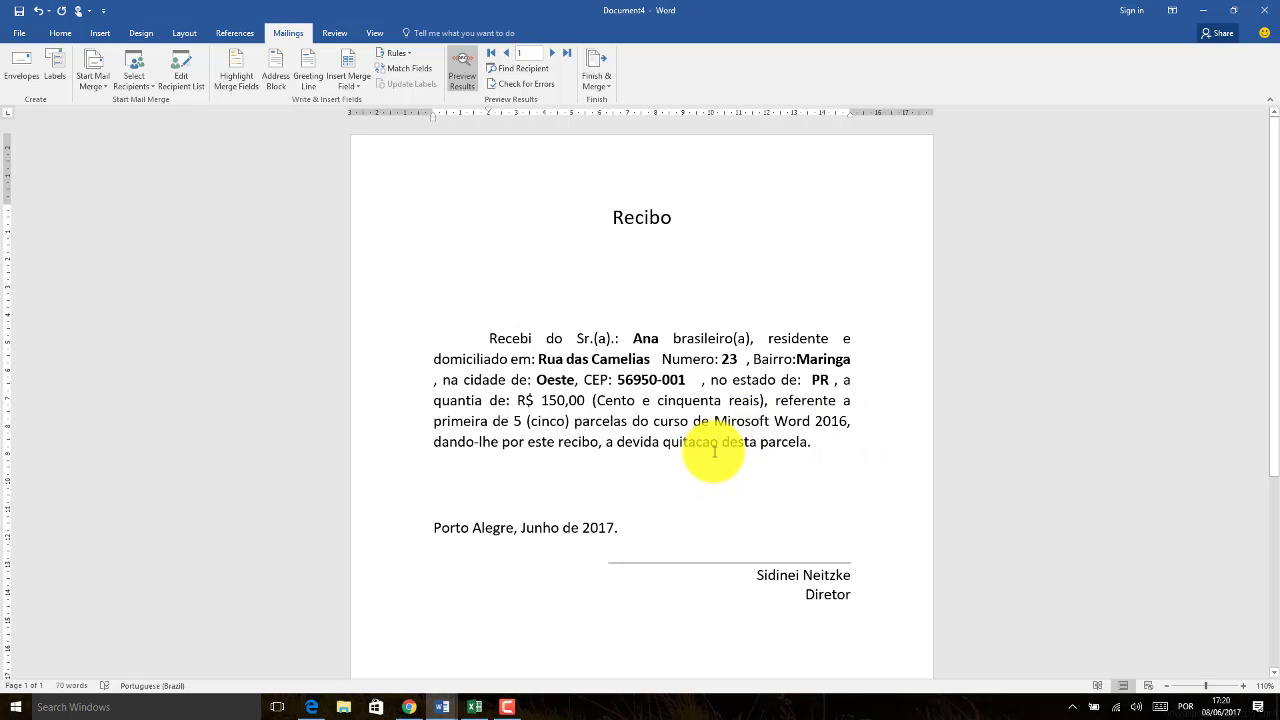
{"action": "left_click", "coordinate": [798, 356]}
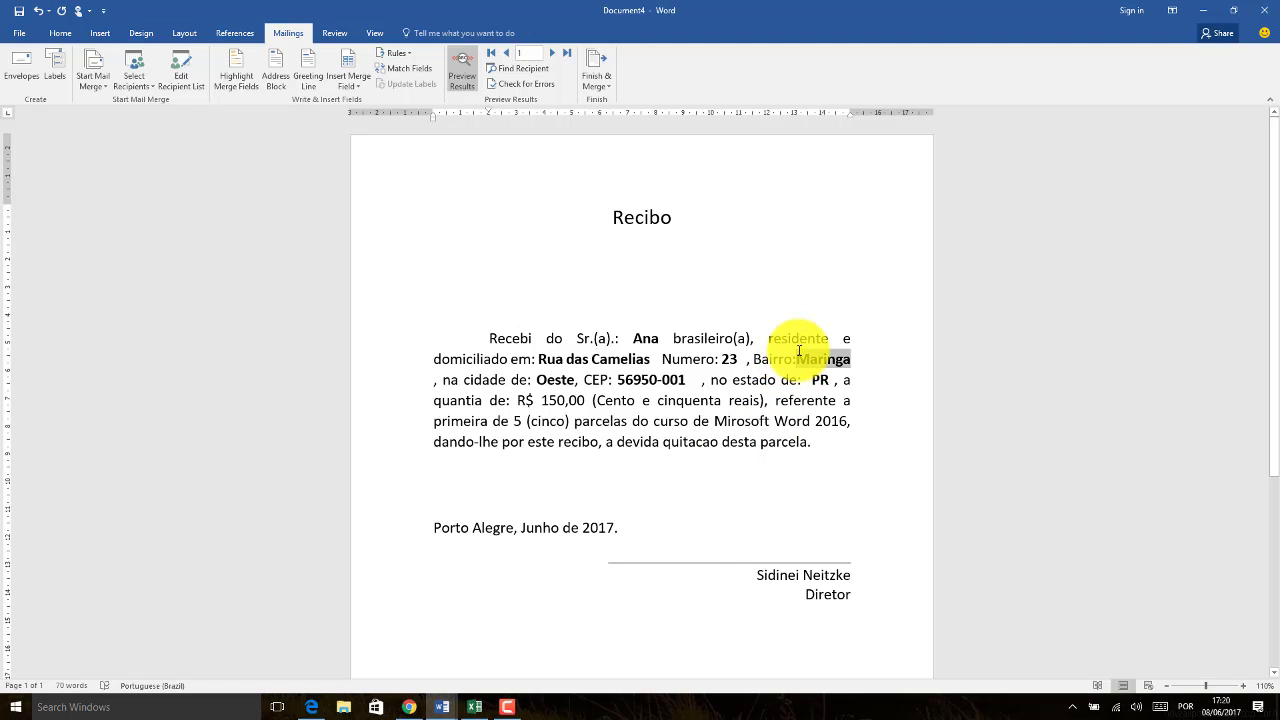
{"action": "left_click", "coordinate": [775, 443]}
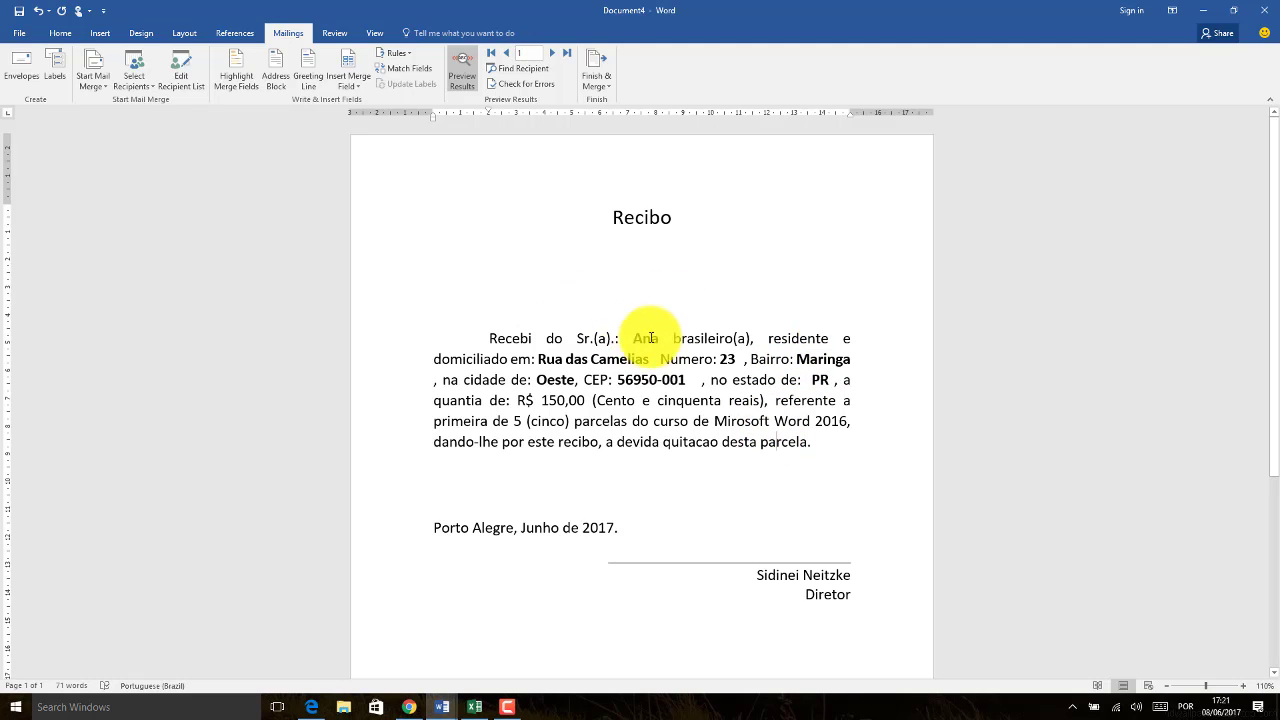
{"action": "left_click", "coordinate": [549, 58]}
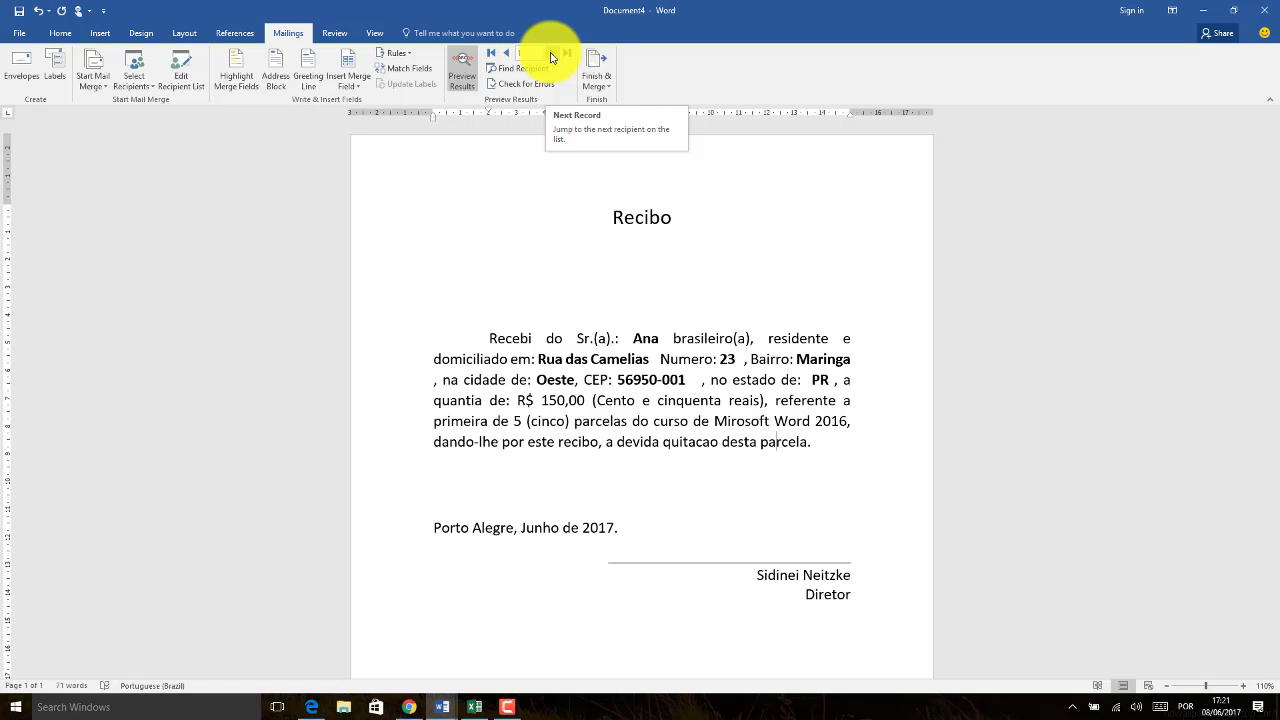
Advance the receipt preview to the fifth recipient, checking the LISTA.xlsx list in Excel along the way
{"action": "left_click", "coordinate": [552, 58]}
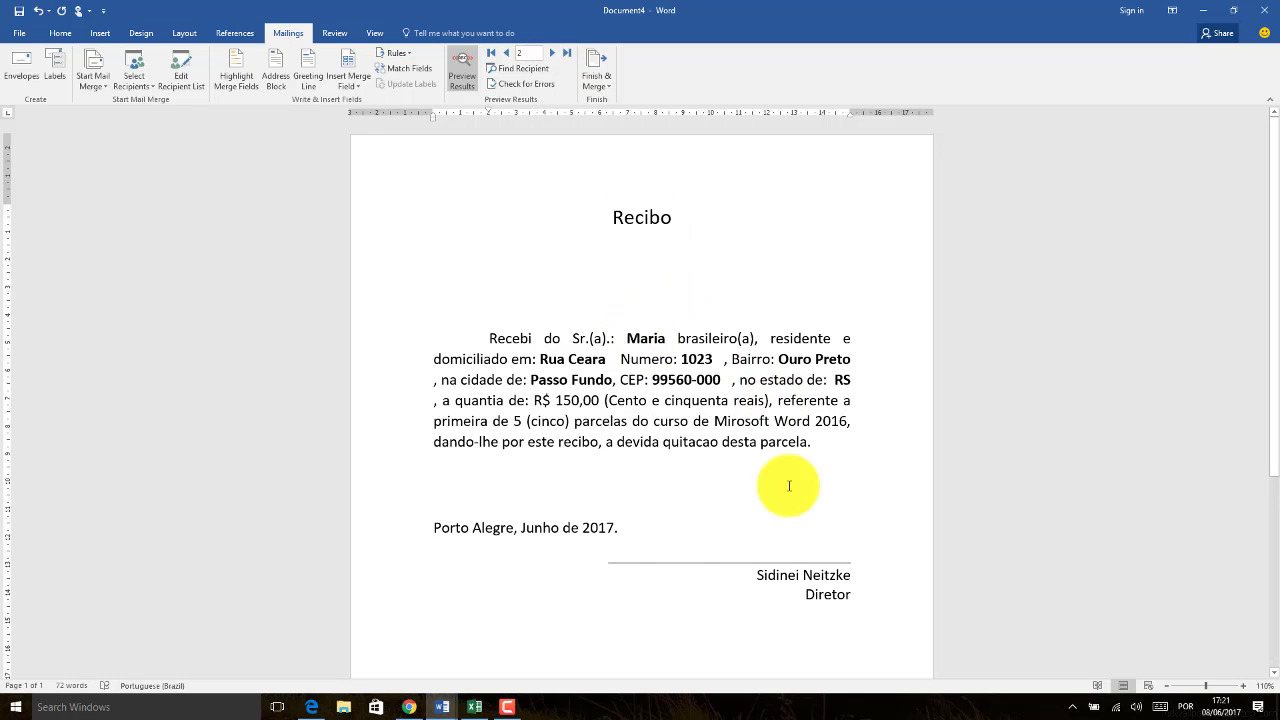
{"action": "left_click", "coordinate": [475, 706]}
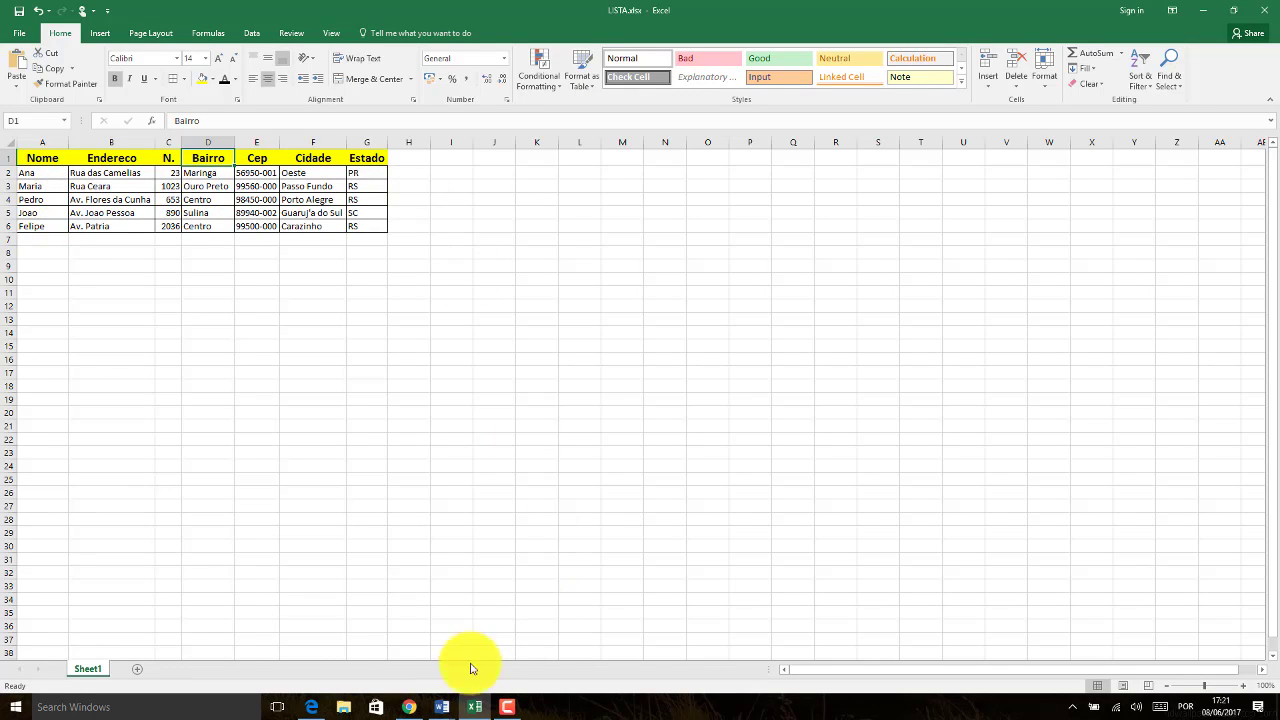
{"action": "mouse_move", "coordinate": [441, 706]}
{"action": "left_click", "coordinate": [534, 652]}
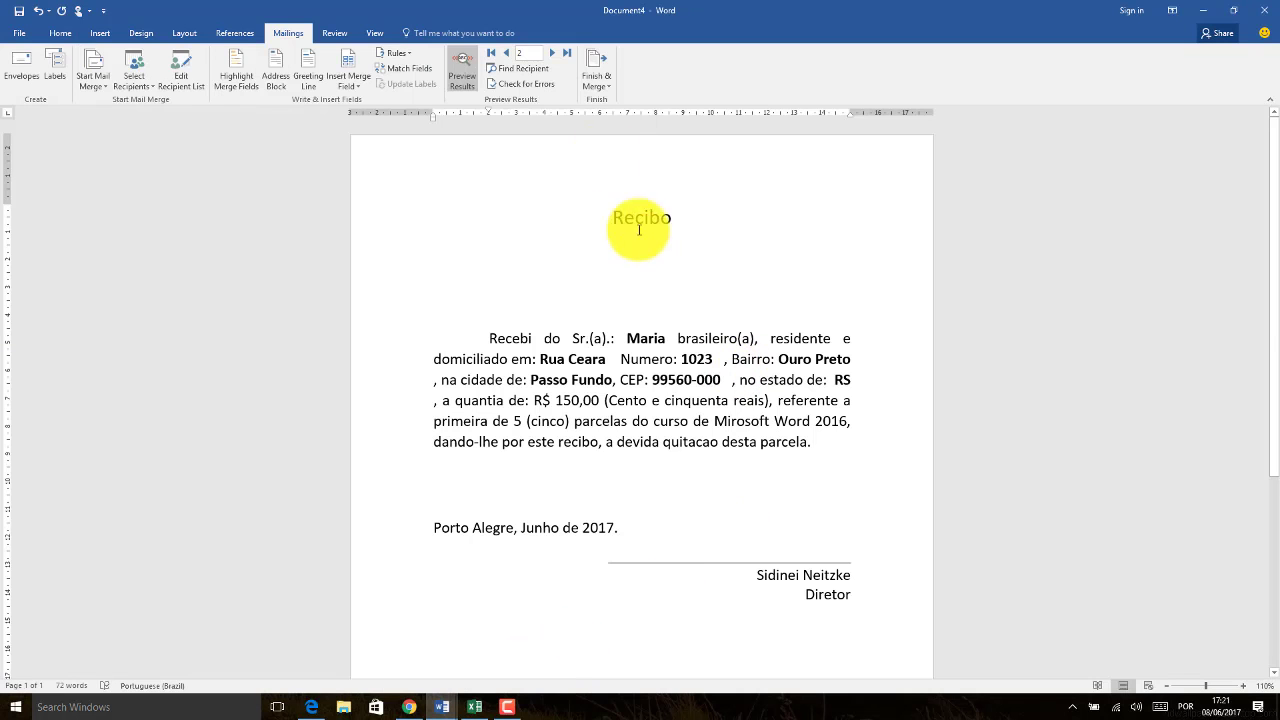
{"action": "left_click", "coordinate": [552, 55]}
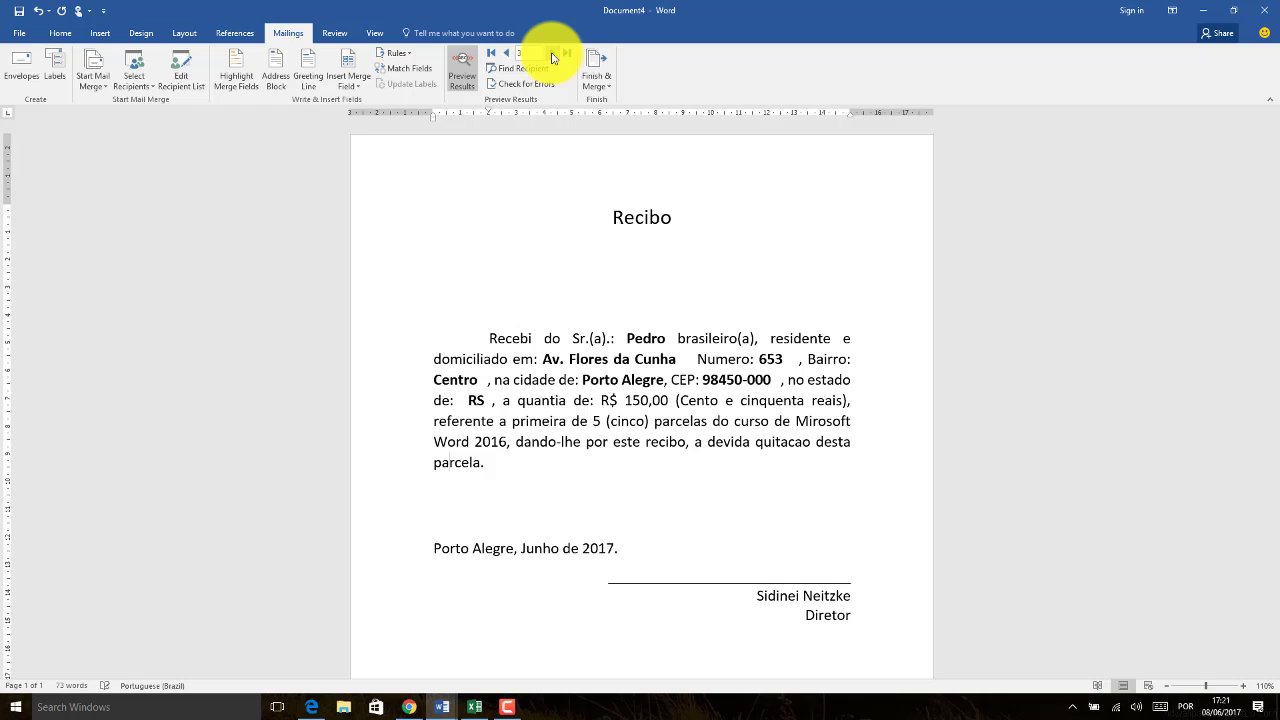
{"action": "left_click", "coordinate": [552, 55]}
{"action": "left_click", "coordinate": [552, 55]}
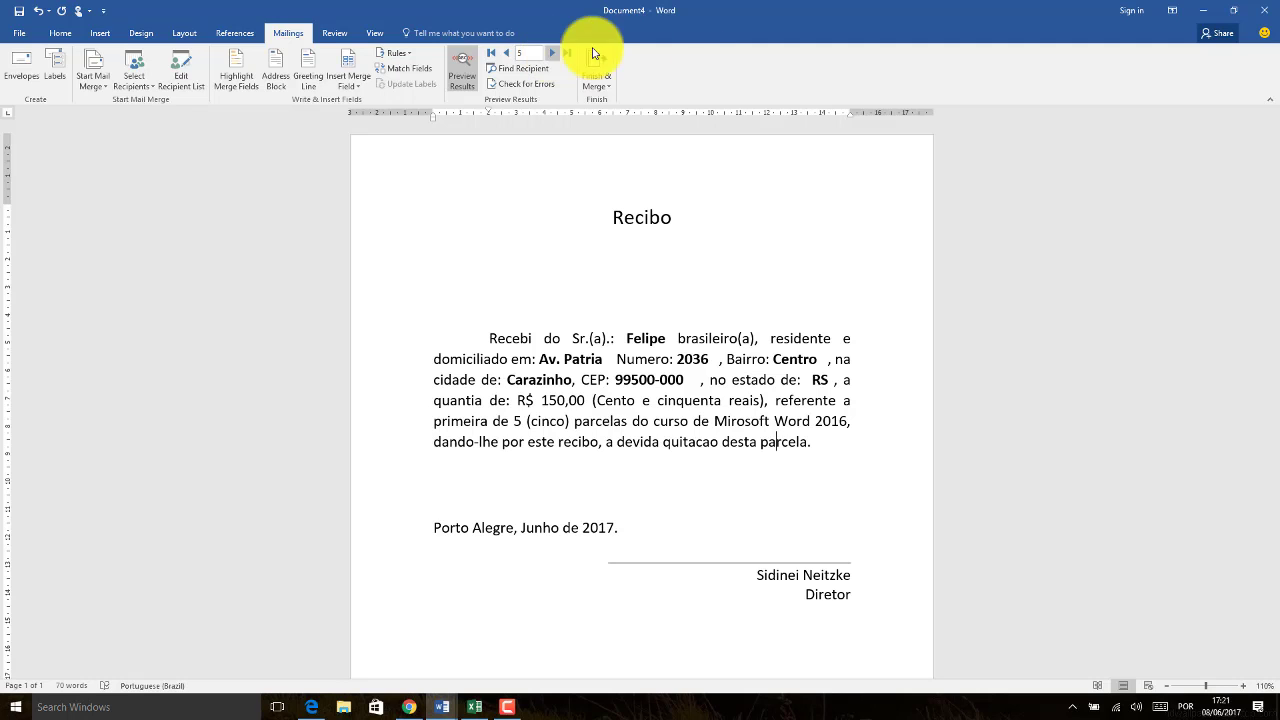
{"action": "scroll", "coordinate": [1251, 466], "scroll_direction": "down", "scroll_amount": 5}
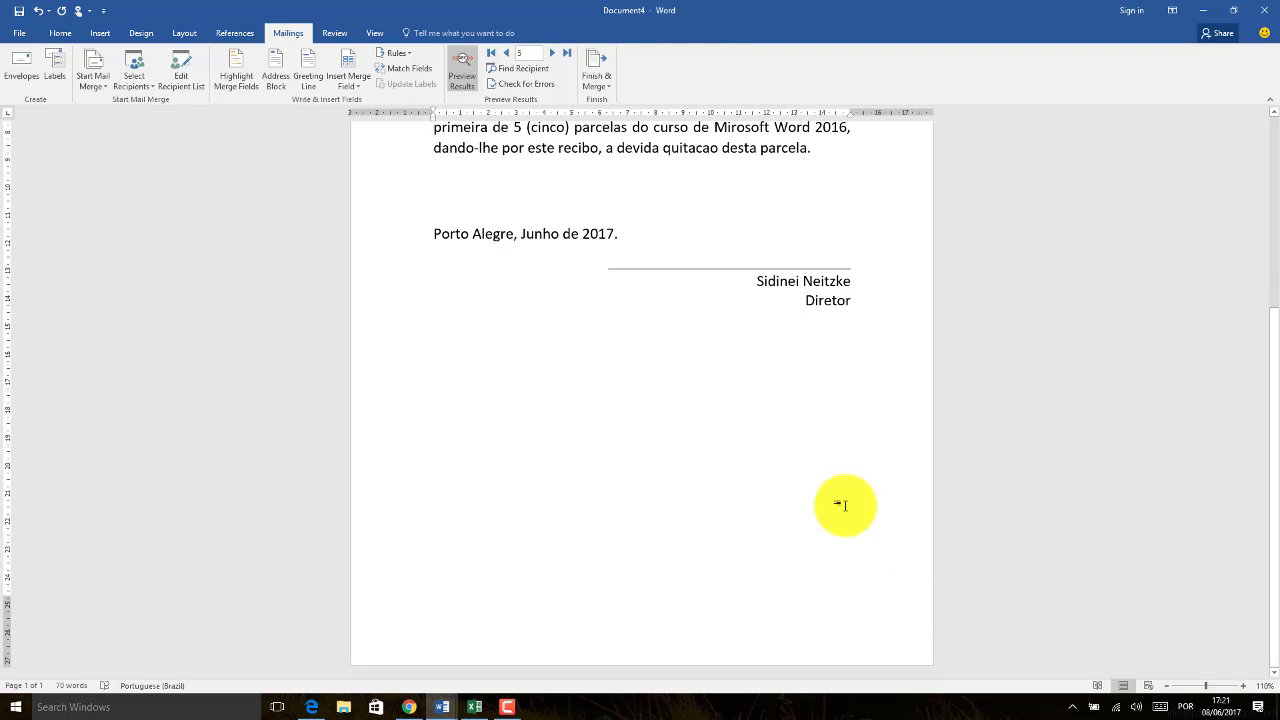
Begin page two by typing the address labels Para:, Endereco:, Bairro: and Numero:
{"action": "scroll", "coordinate": [843, 505], "scroll_direction": "down", "scroll_amount": 2}
{"action": "type", "text": "Para:"}
{"action": "type", "text": "Endereco:"}
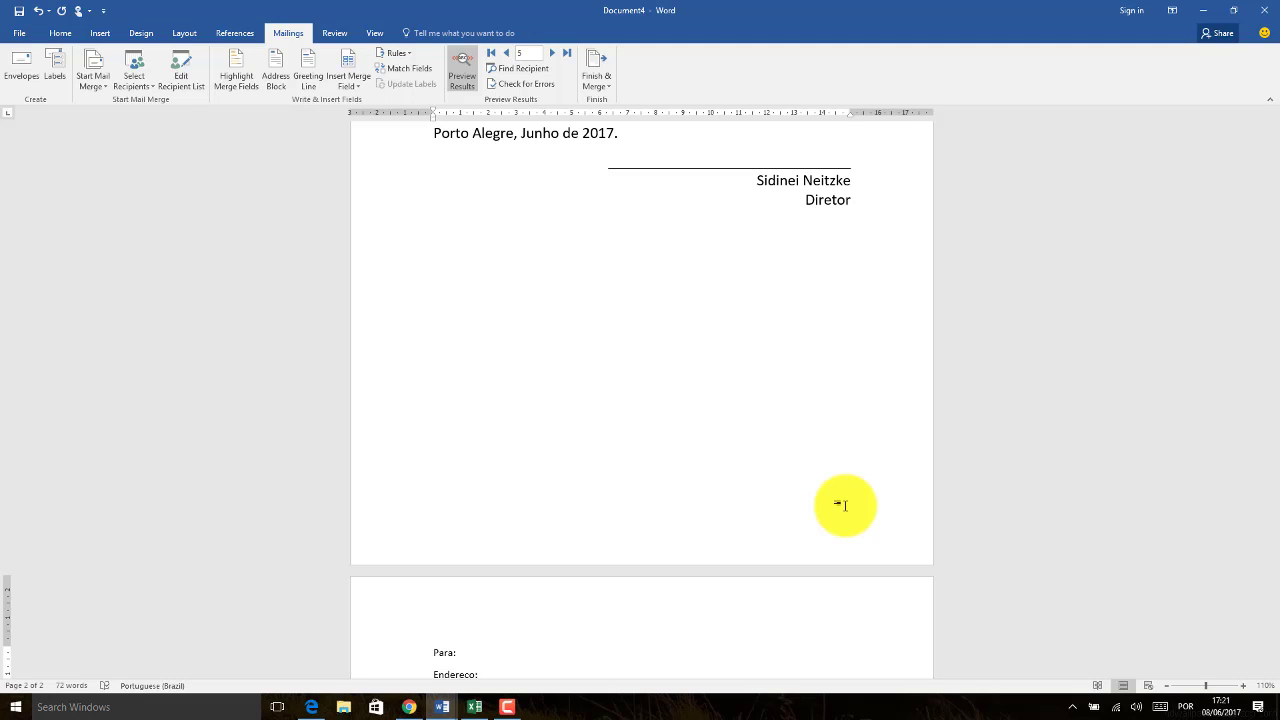
{"action": "key", "text": "Return"}
{"action": "type", "text": "NumeroÇ"}
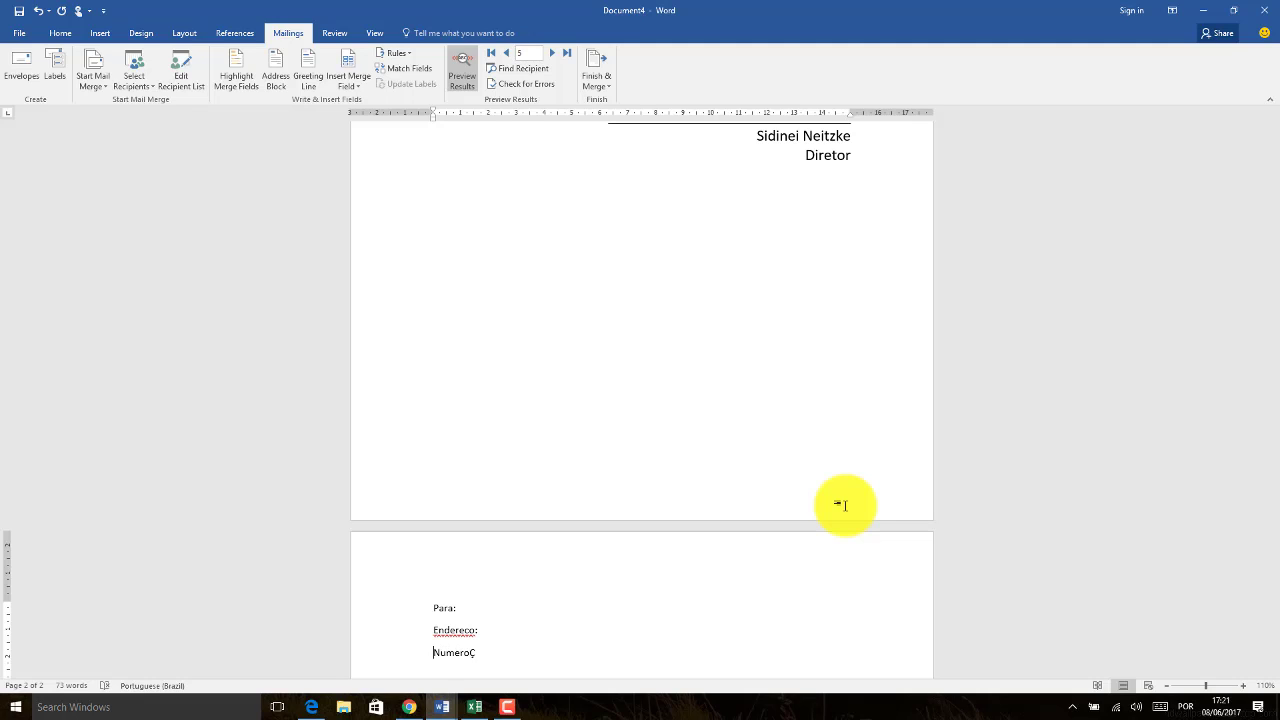
{"action": "type", "text": "Bairr"}
{"action": "type", "text": "o:"}
{"action": "key", "text": "Tab"}
{"action": "type", "text": ":"}
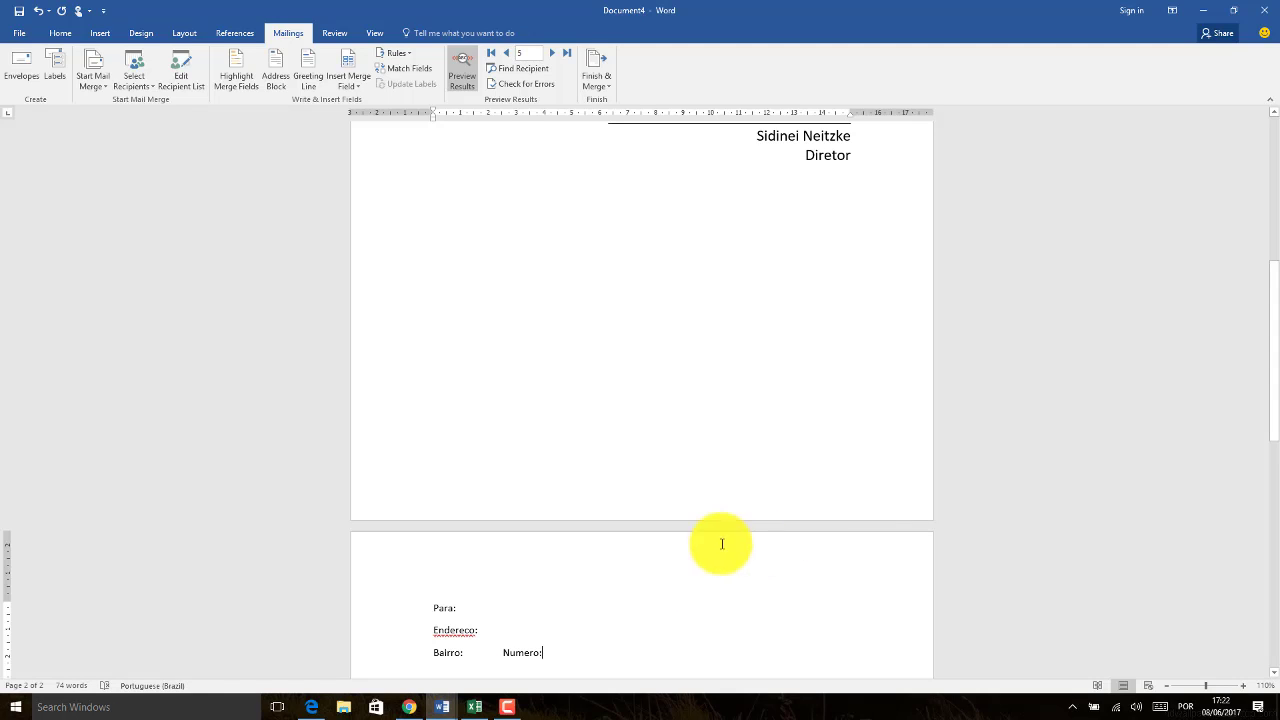
Move Numero: onto its own line above Bairro:, then add a new line below Bairro:
{"action": "left_click_drag", "start_coordinate": [571, 652], "coordinate": [507, 655]}
{"action": "key", "text": "ctrl+c"}
{"action": "key", "text": "Delete"}
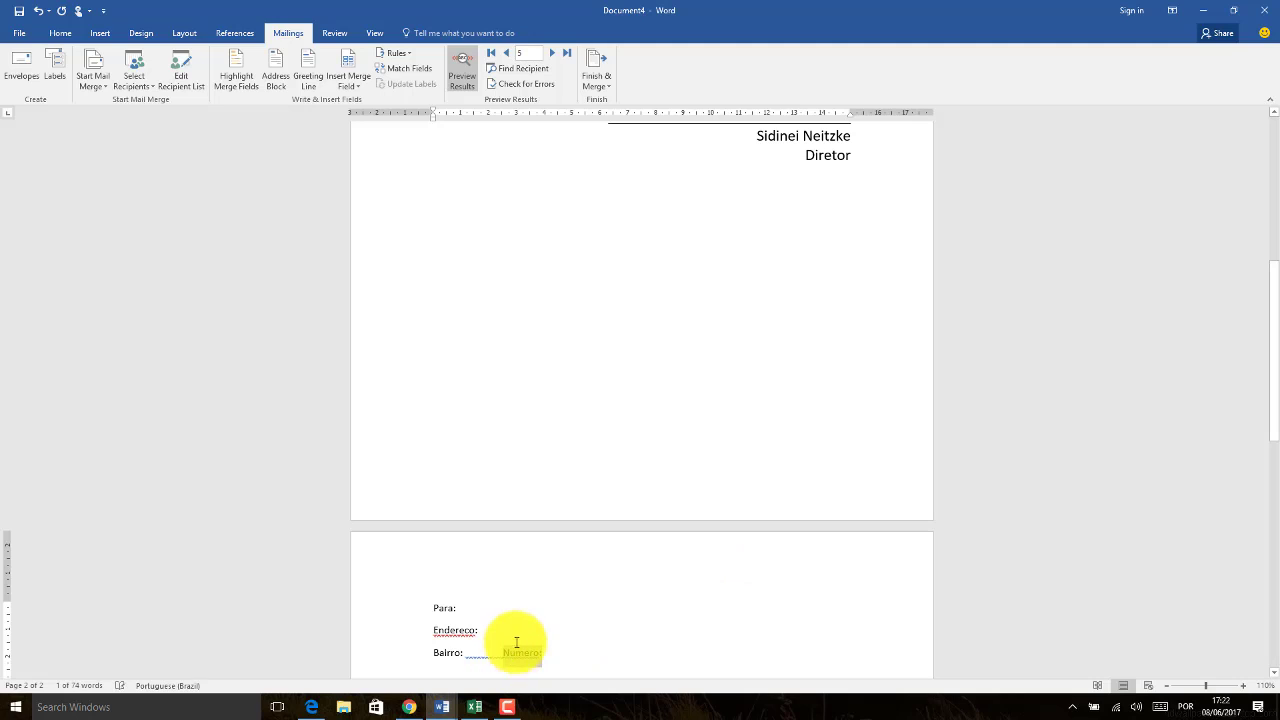
{"action": "left_click", "coordinate": [433, 652]}
{"action": "key", "text": "ctrl+v"}
{"action": "key", "text": "Return"}
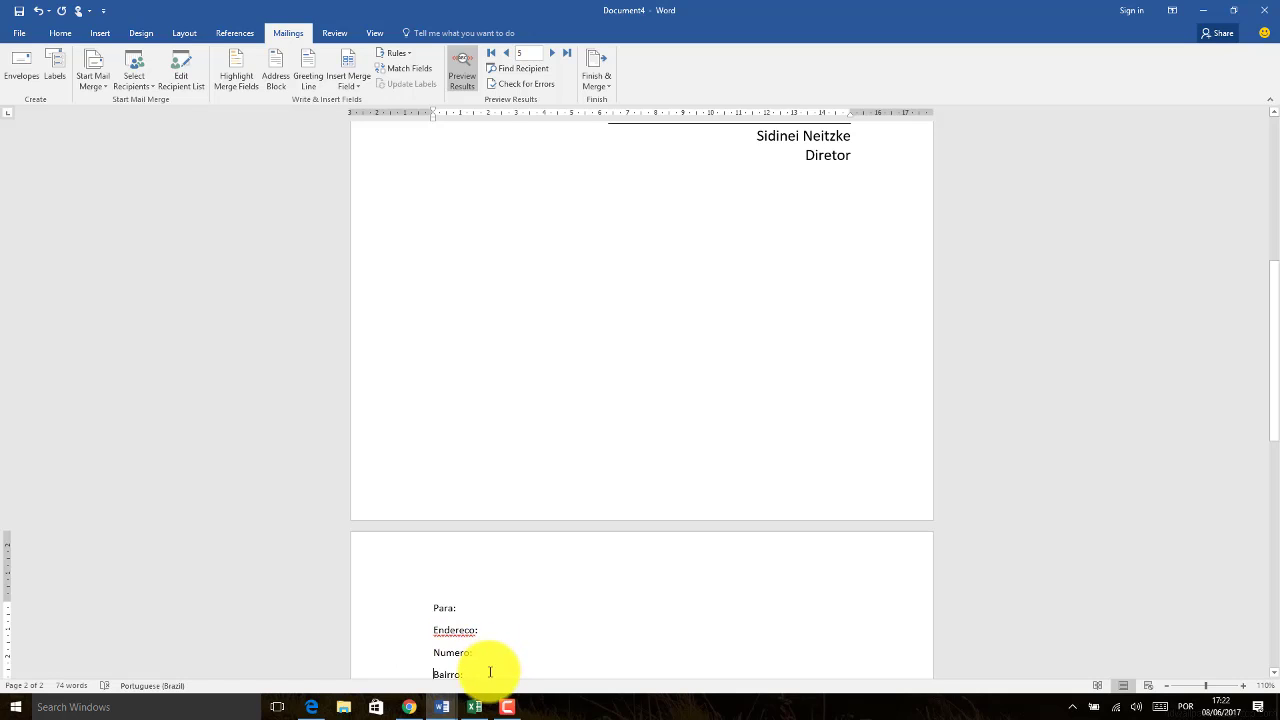
{"action": "left_click", "coordinate": [487, 670]}
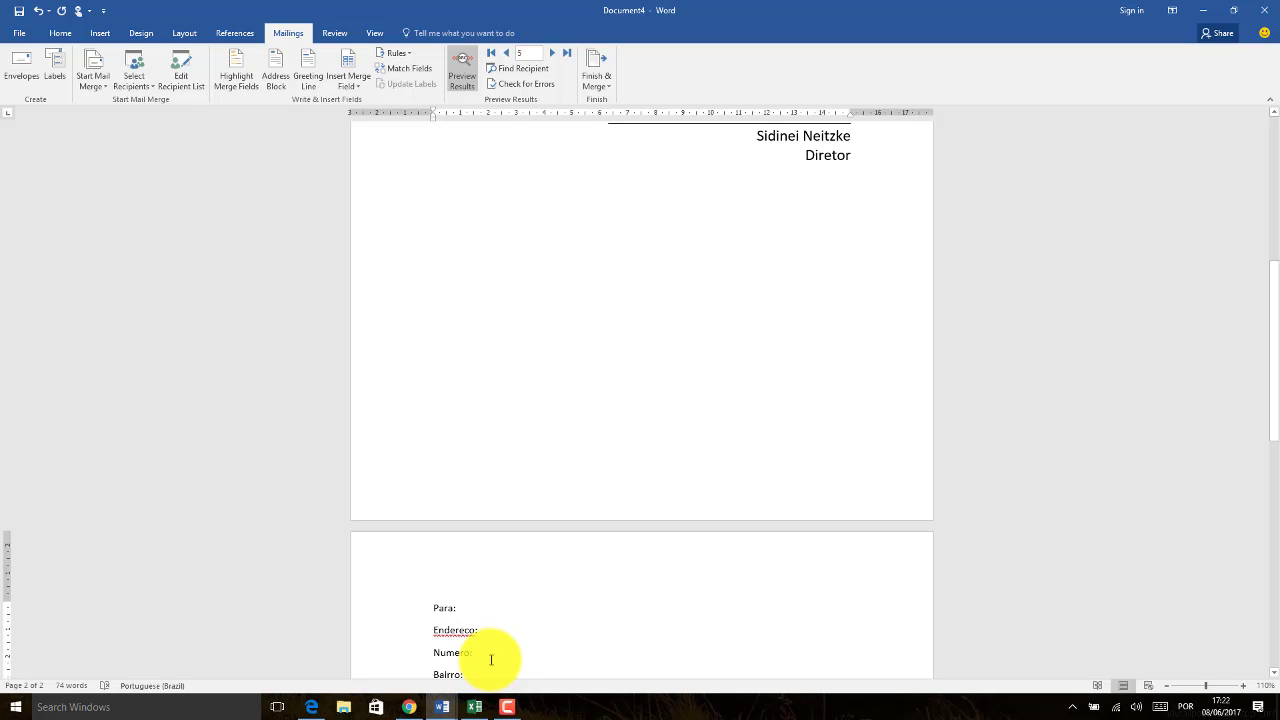
{"action": "key", "text": "Return"}
{"action": "type", "text": "Cep: Estado:"}
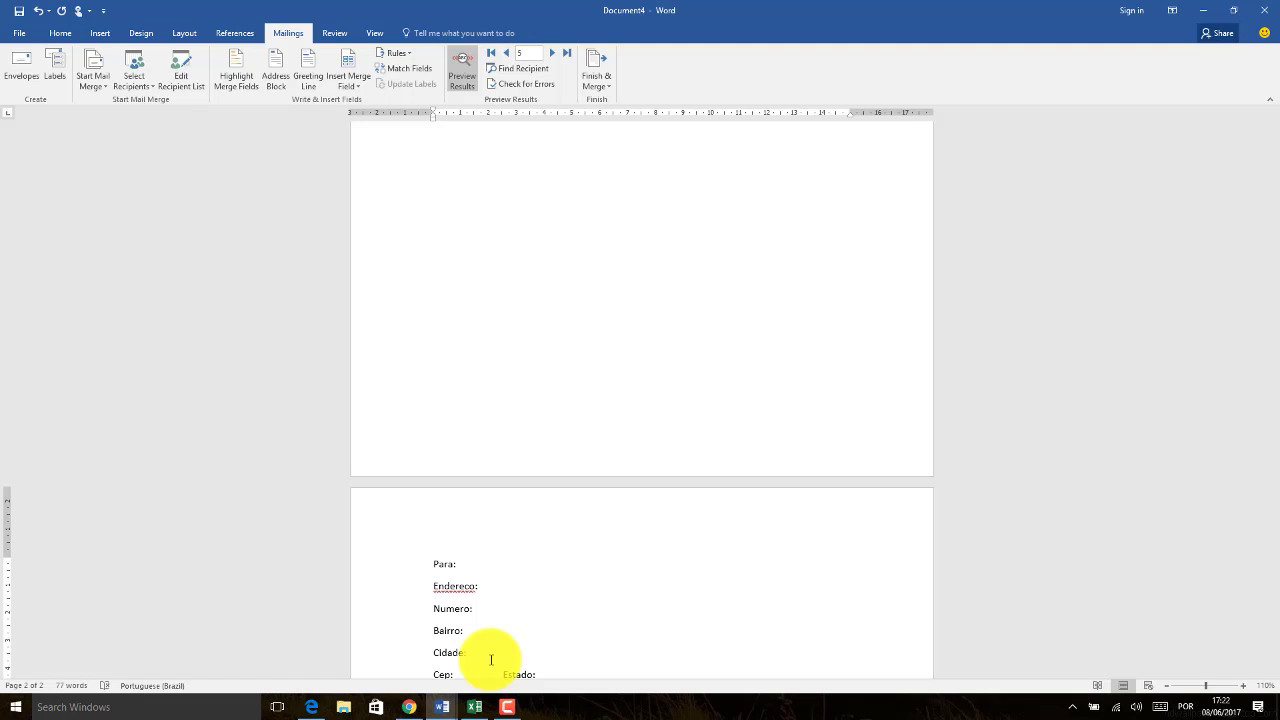
{"action": "scroll", "coordinate": [491, 660], "scroll_direction": "down", "scroll_amount": 1}
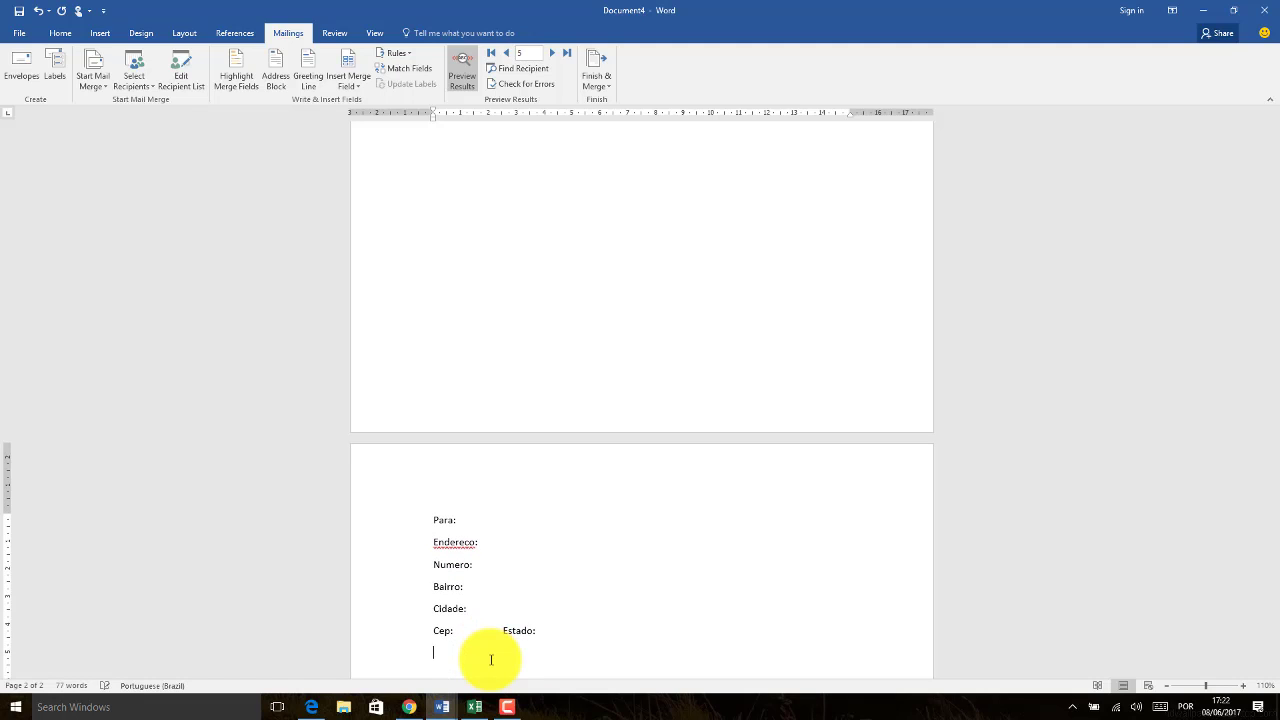
Insert the Feliz Aniversário birthday cake picture below the Cep and Estado labels, then select the address lines
{"action": "left_click", "coordinate": [98, 34]}
{"action": "left_click", "coordinate": [150, 78]}
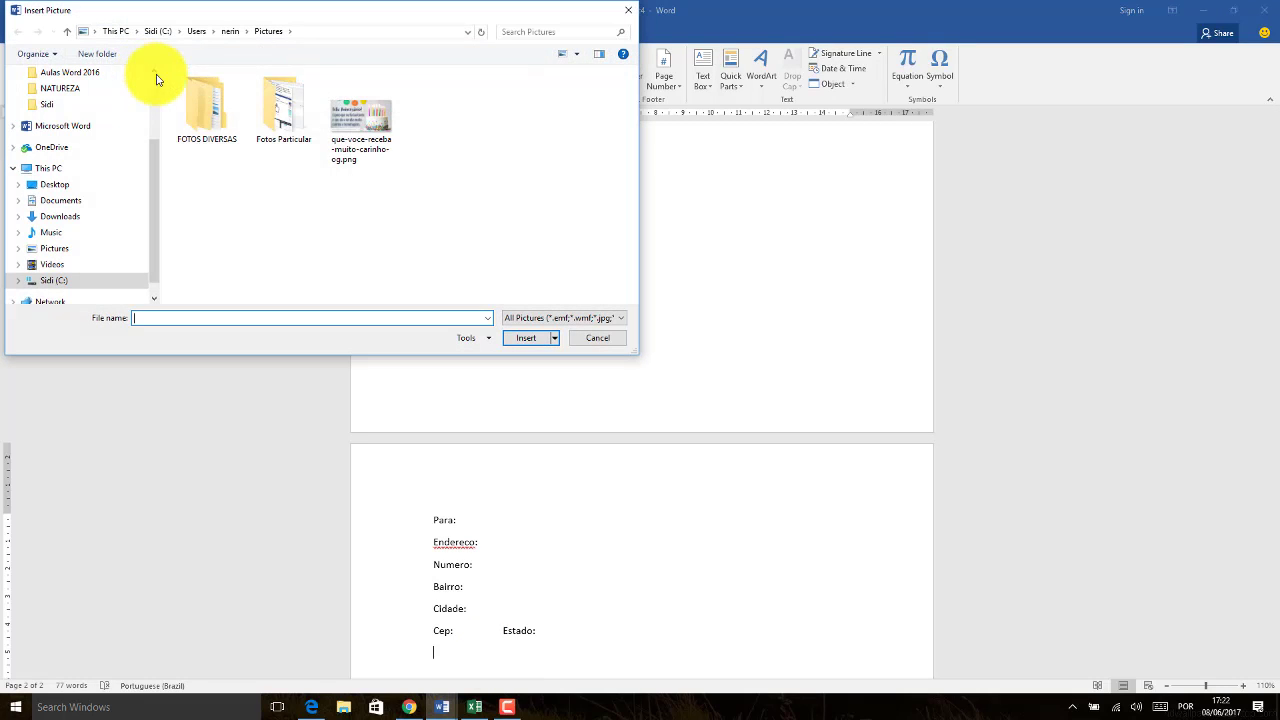
{"action": "double_click", "coordinate": [345, 115]}
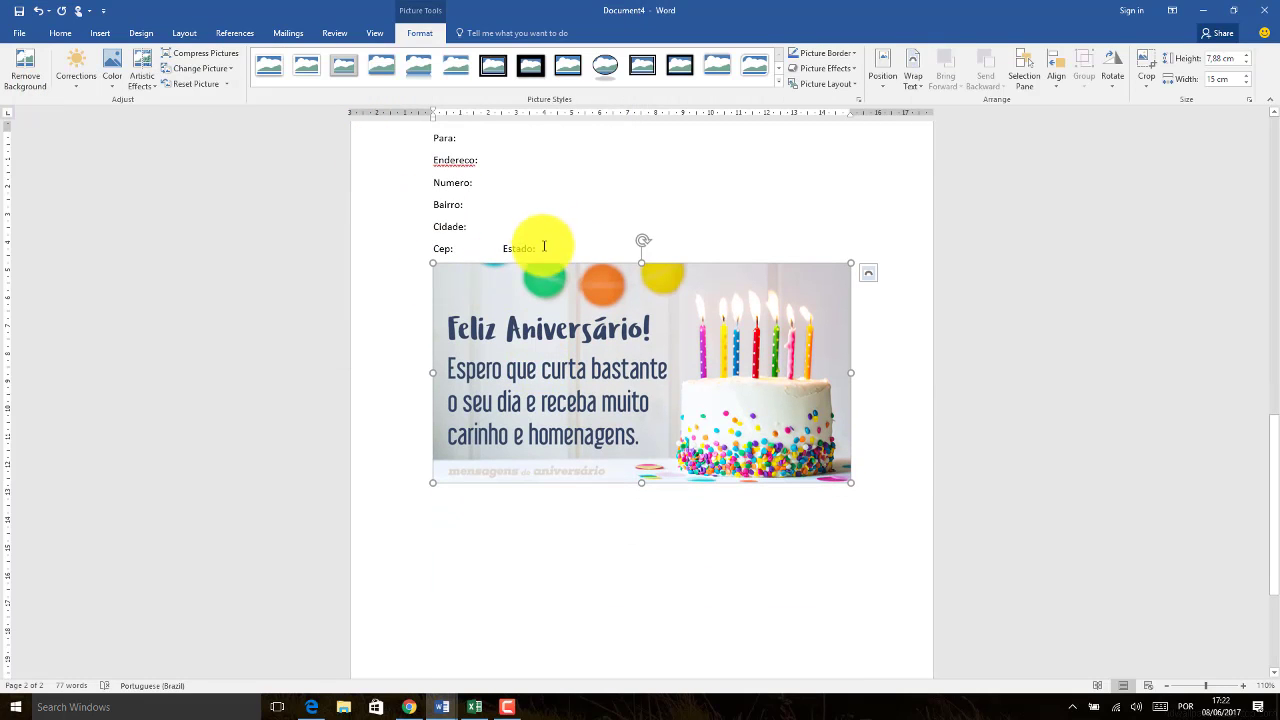
{"action": "mouse_move", "coordinate": [544, 248]}
{"action": "left_mouse_down"}
{"action": "mouse_move", "coordinate": [408, 158]}
{"action": "mouse_move", "coordinate": [554, 246]}
{"action": "left_mouse_up"}
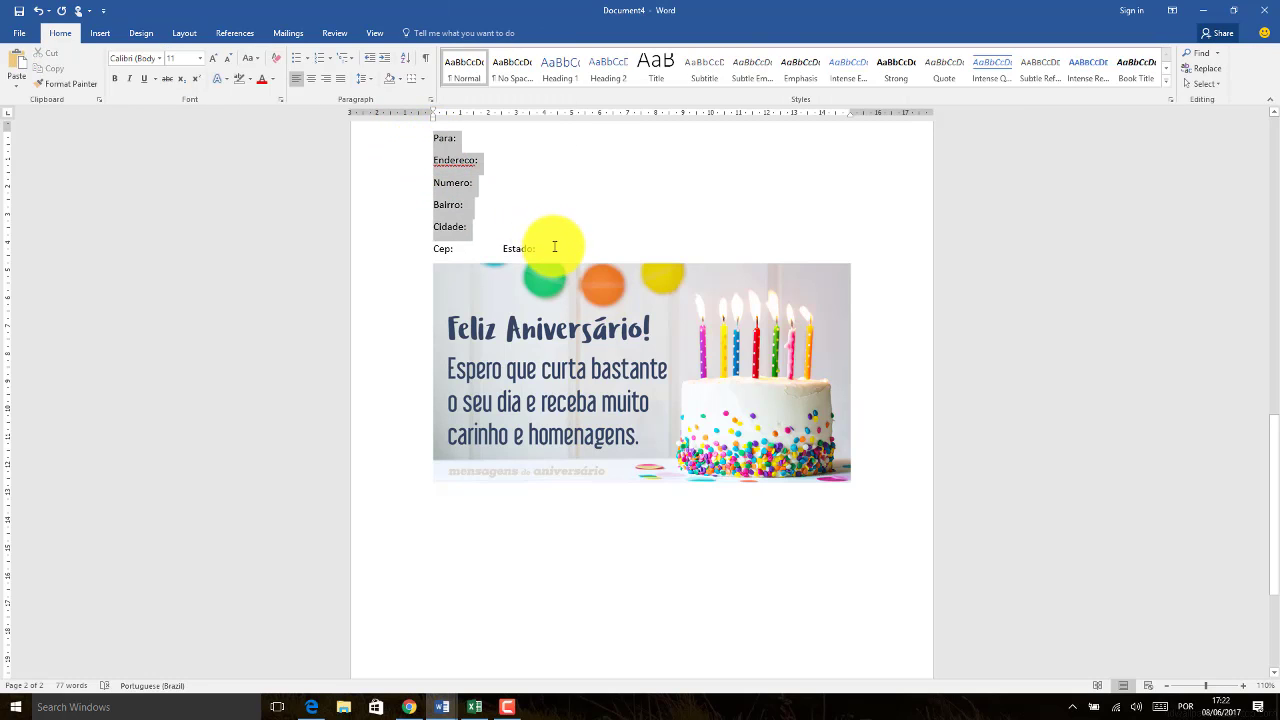
{"action": "right_click", "coordinate": [459, 186]}
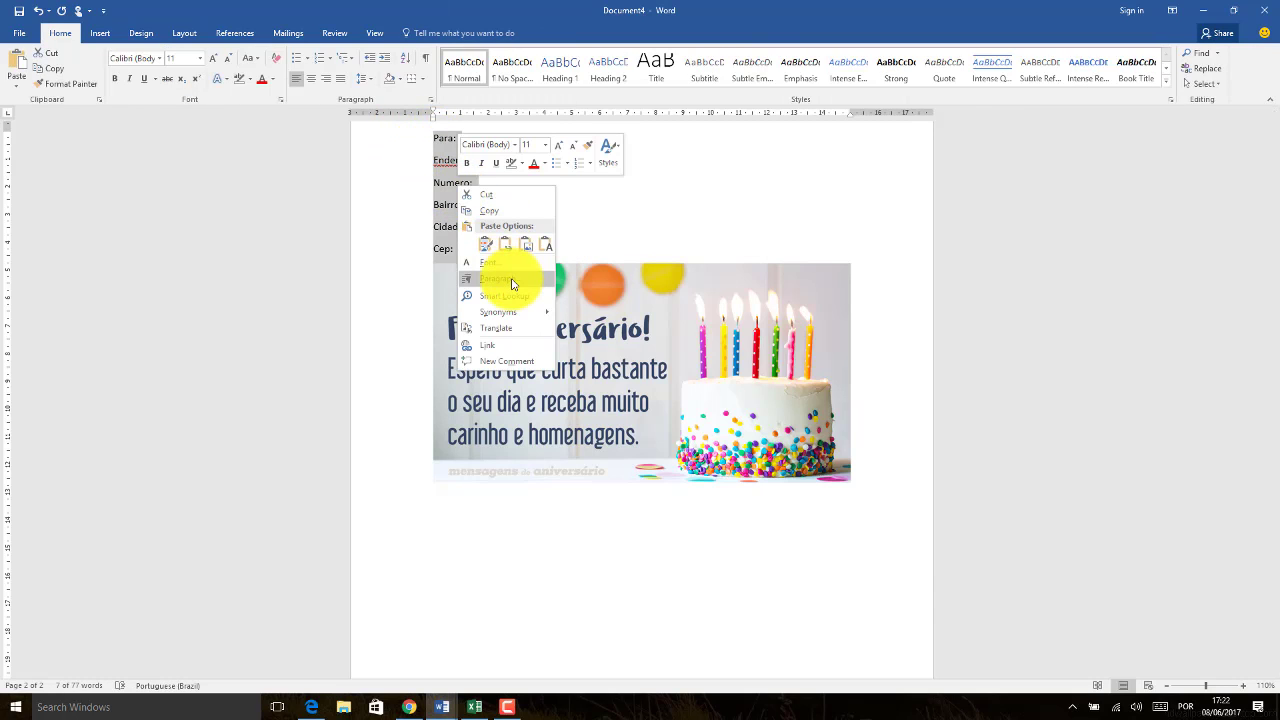
Give the address lines Single line spacing with no space between same-style paragraphs
{"action": "left_click", "coordinate": [512, 284]}
{"action": "left_click", "coordinate": [815, 473]}
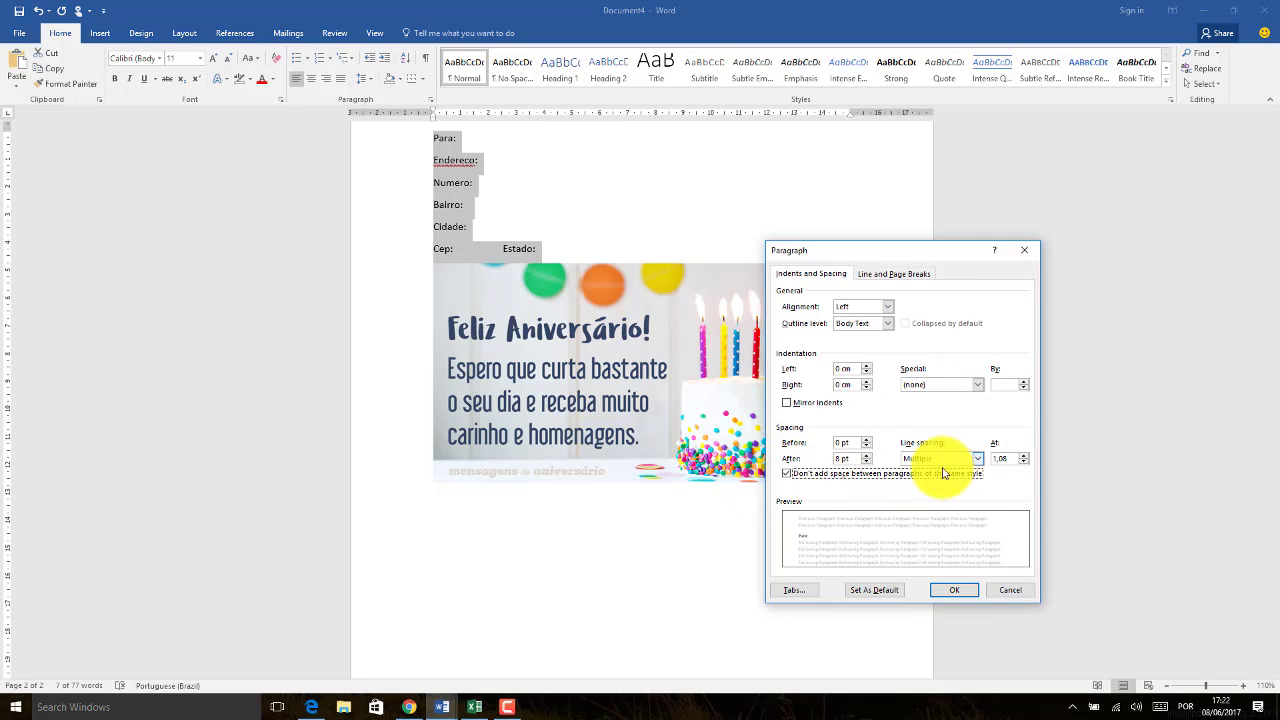
{"action": "left_click", "coordinate": [940, 458]}
{"action": "left_click", "coordinate": [945, 468]}
{"action": "left_click", "coordinate": [968, 592]}
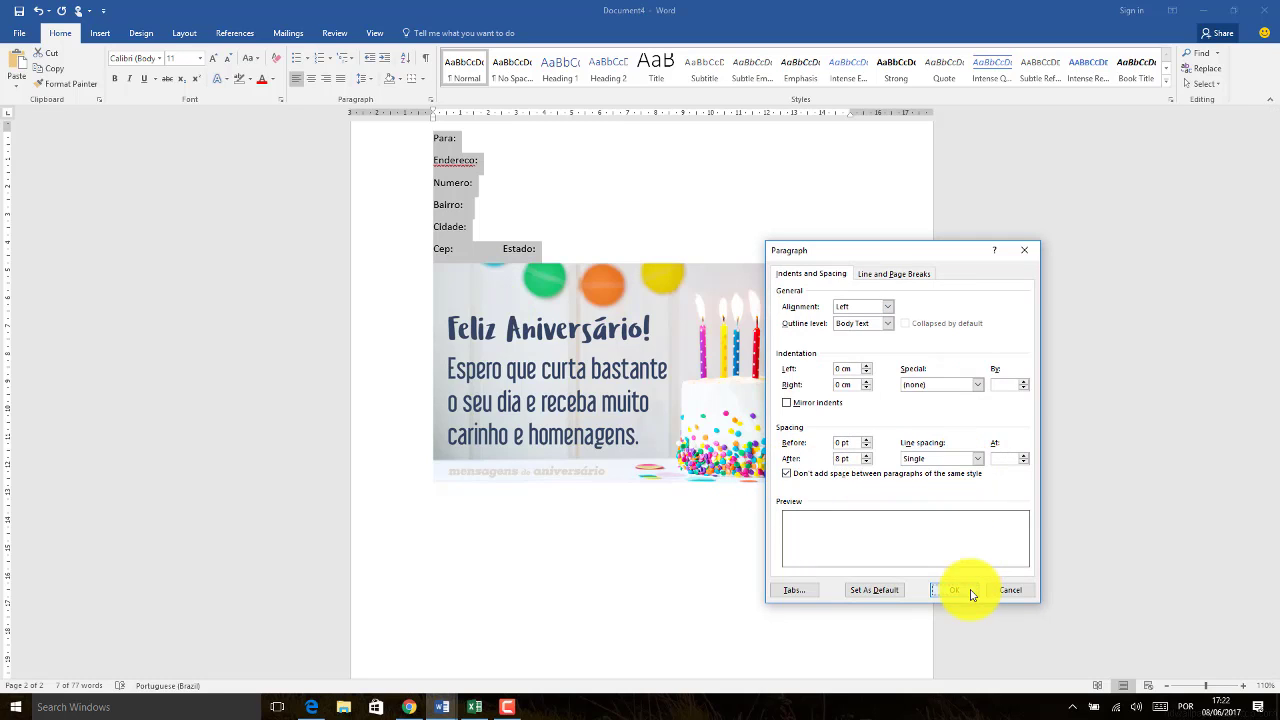
{"action": "left_click", "coordinate": [500, 157]}
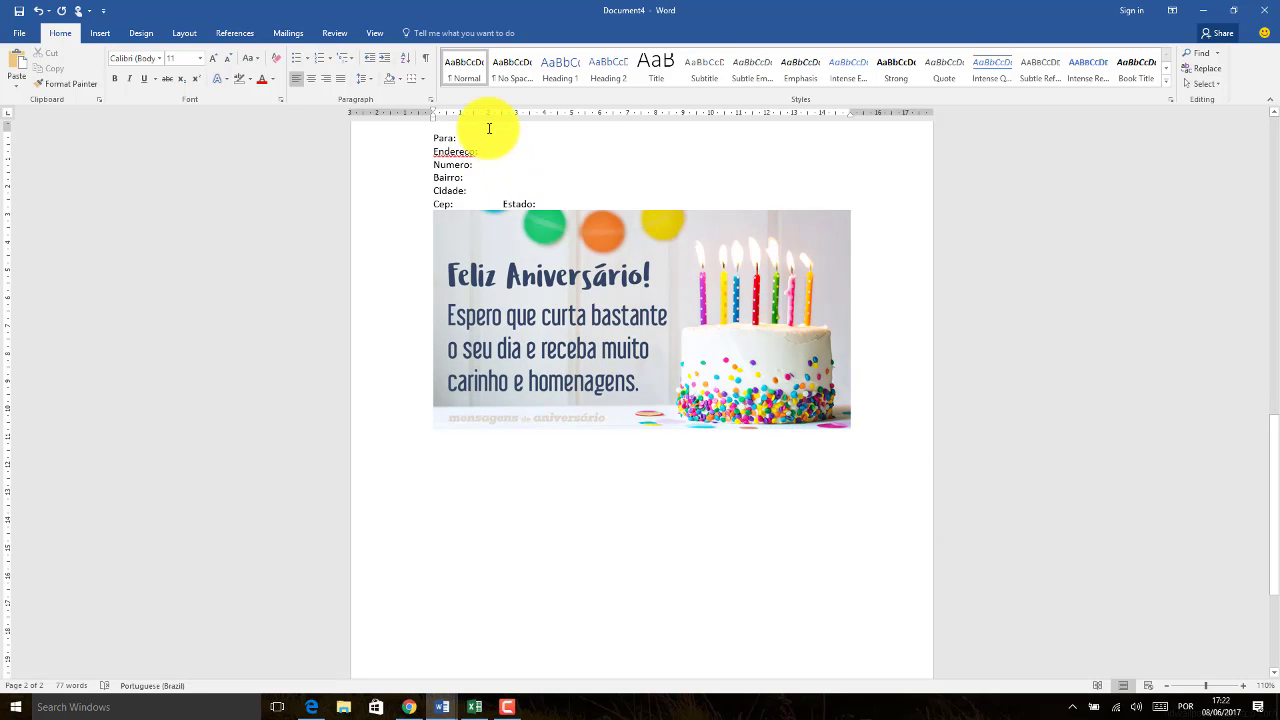
{"action": "left_click", "coordinate": [491, 133]}
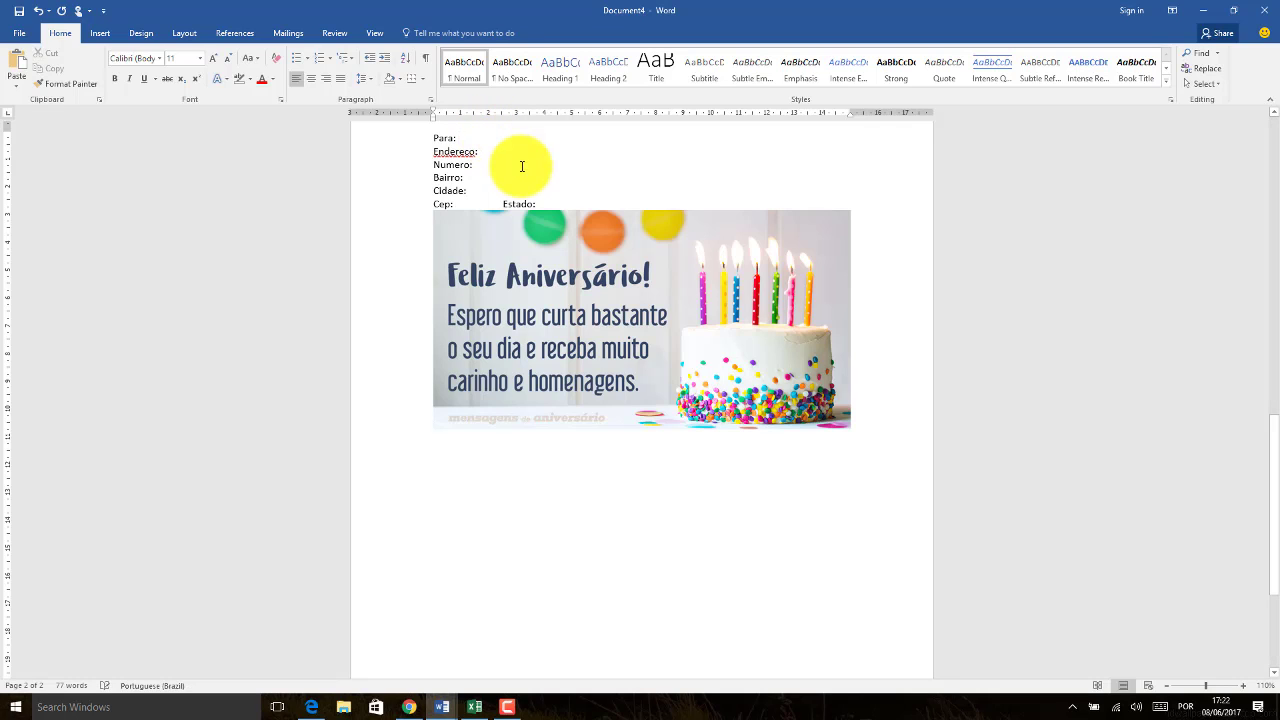
{"action": "left_click", "coordinate": [246, 37]}
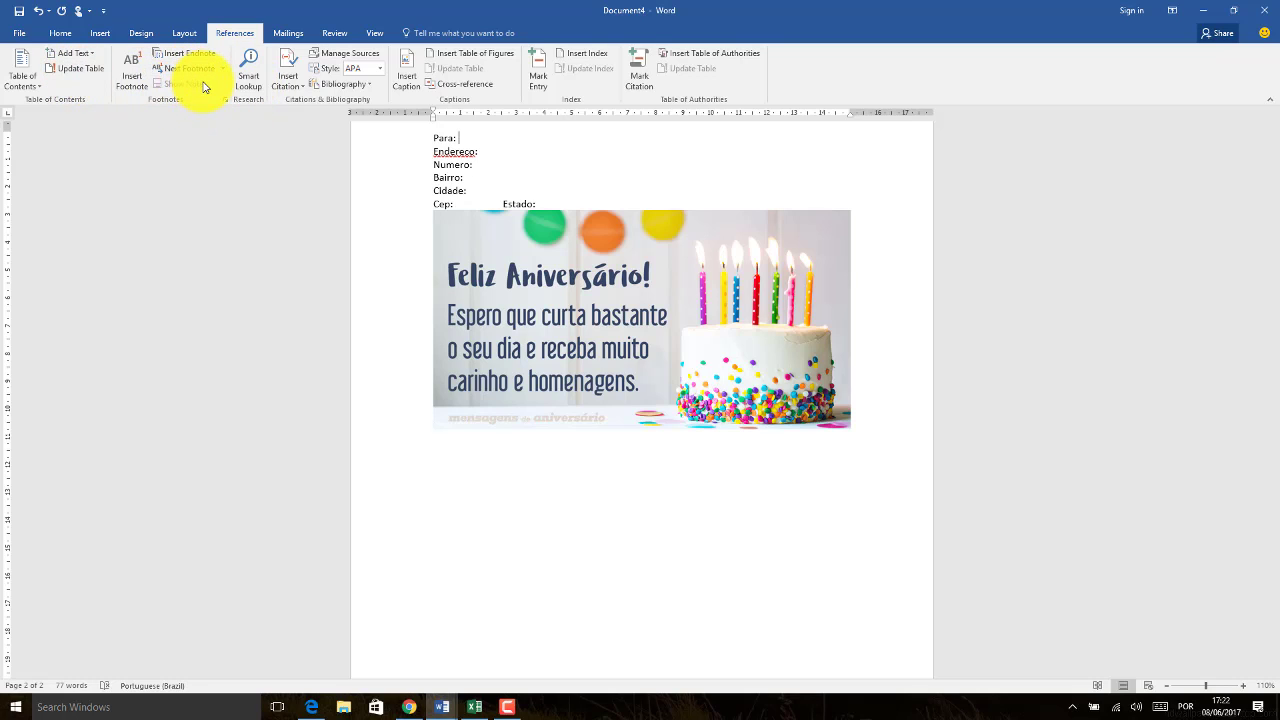
{"action": "left_click", "coordinate": [286, 33]}
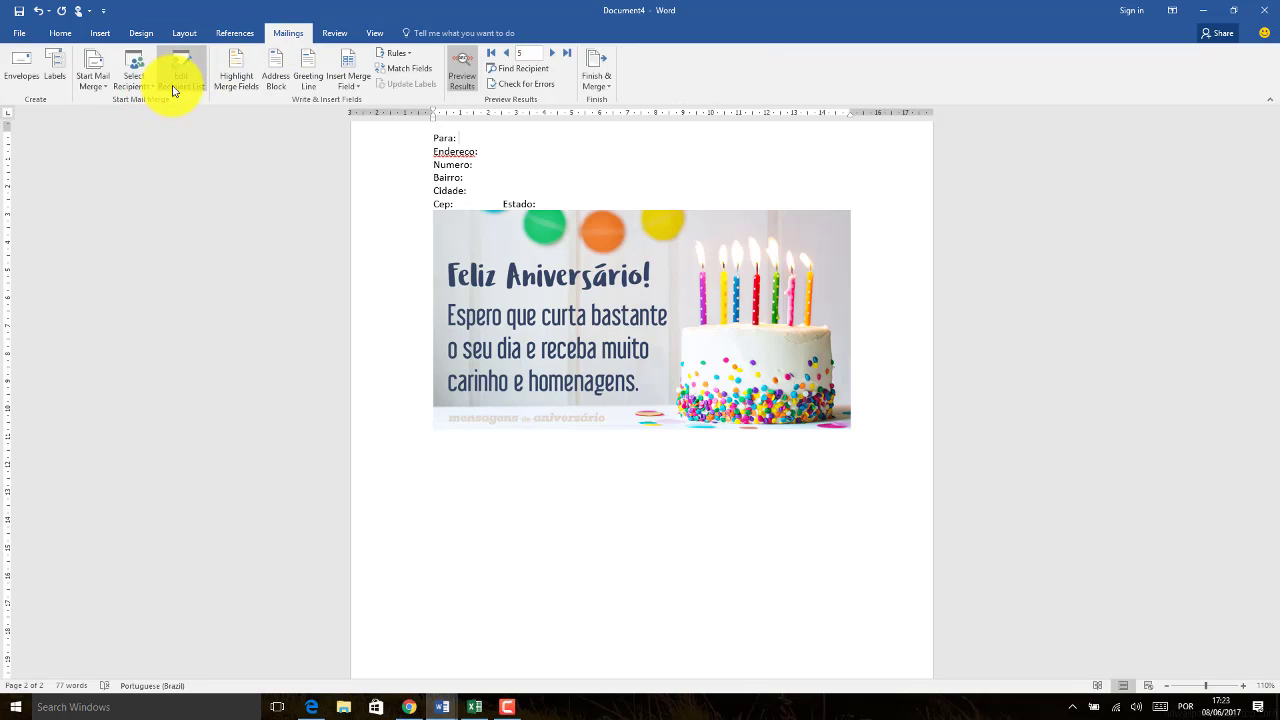
{"action": "left_click", "coordinate": [142, 90]}
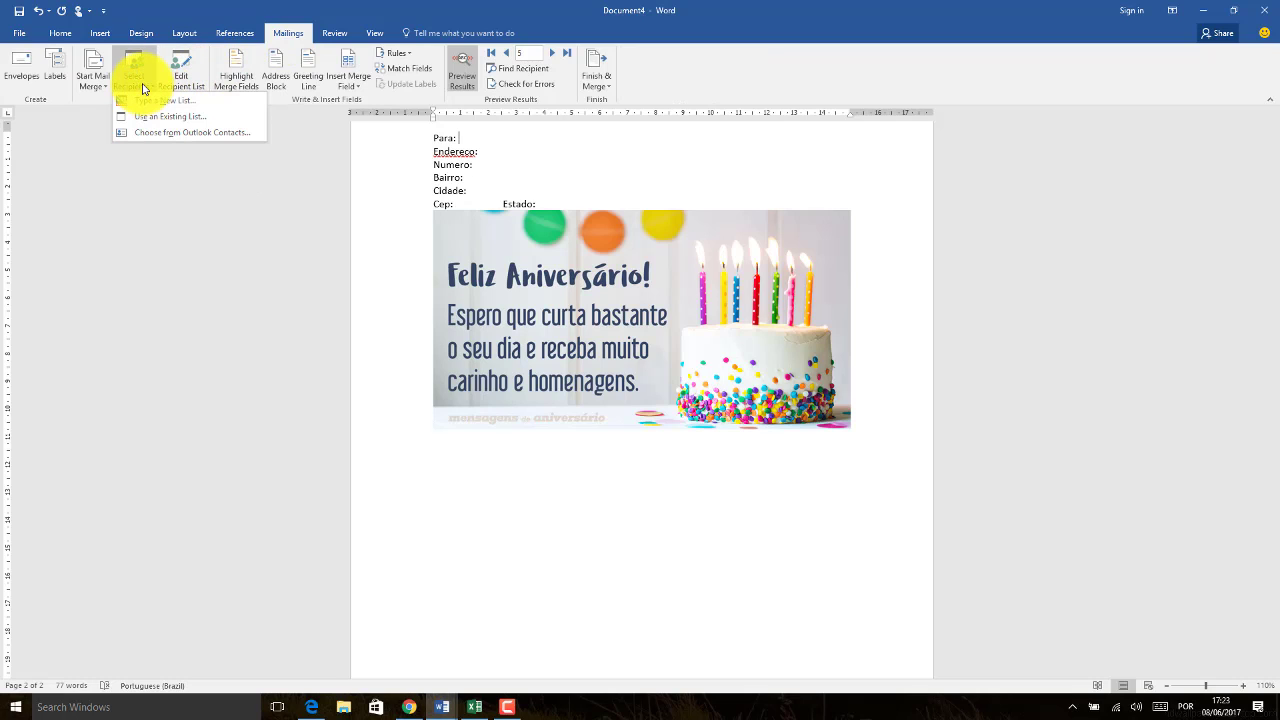
{"action": "left_click", "coordinate": [137, 86]}
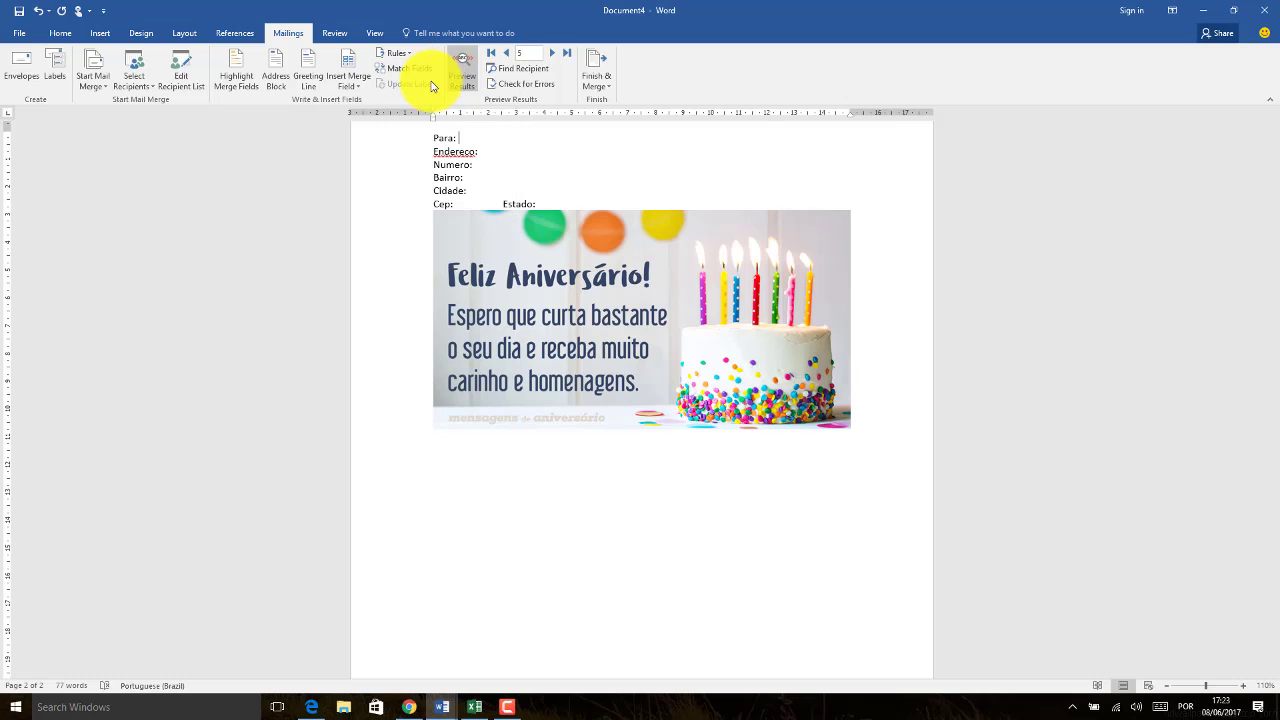
{"action": "left_click", "coordinate": [429, 72]}
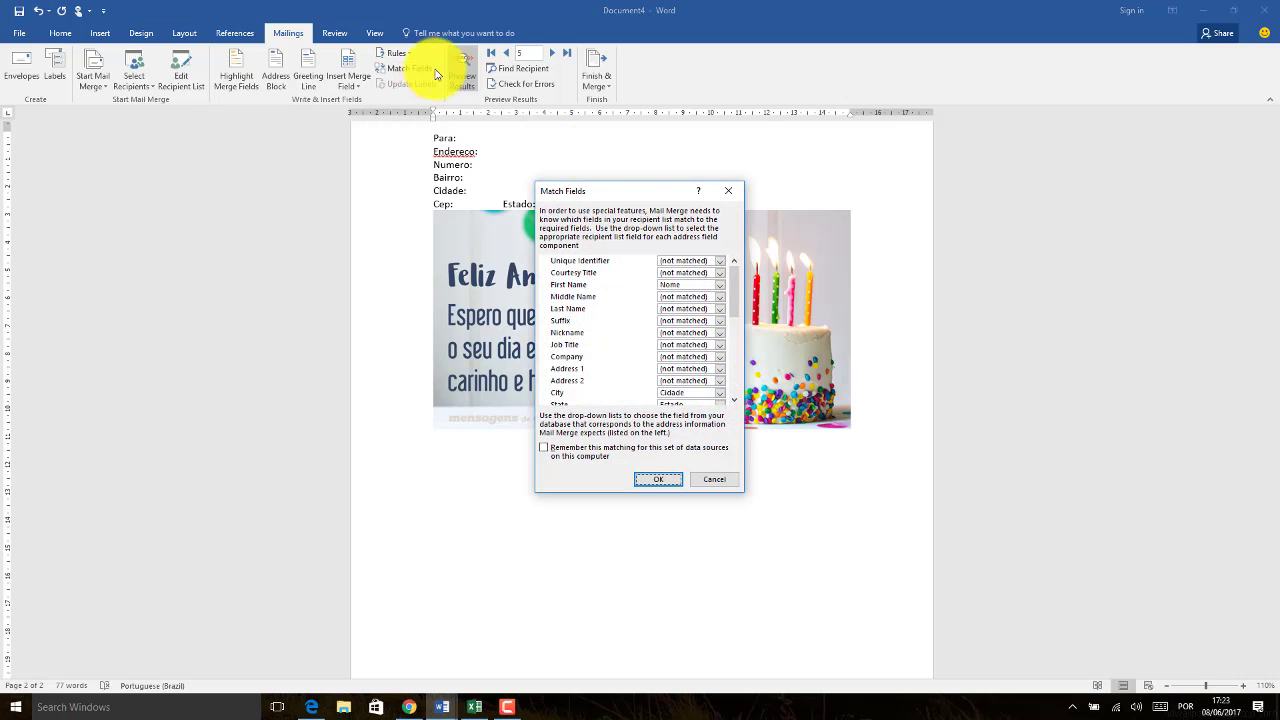
{"action": "left_click", "coordinate": [707, 481]}
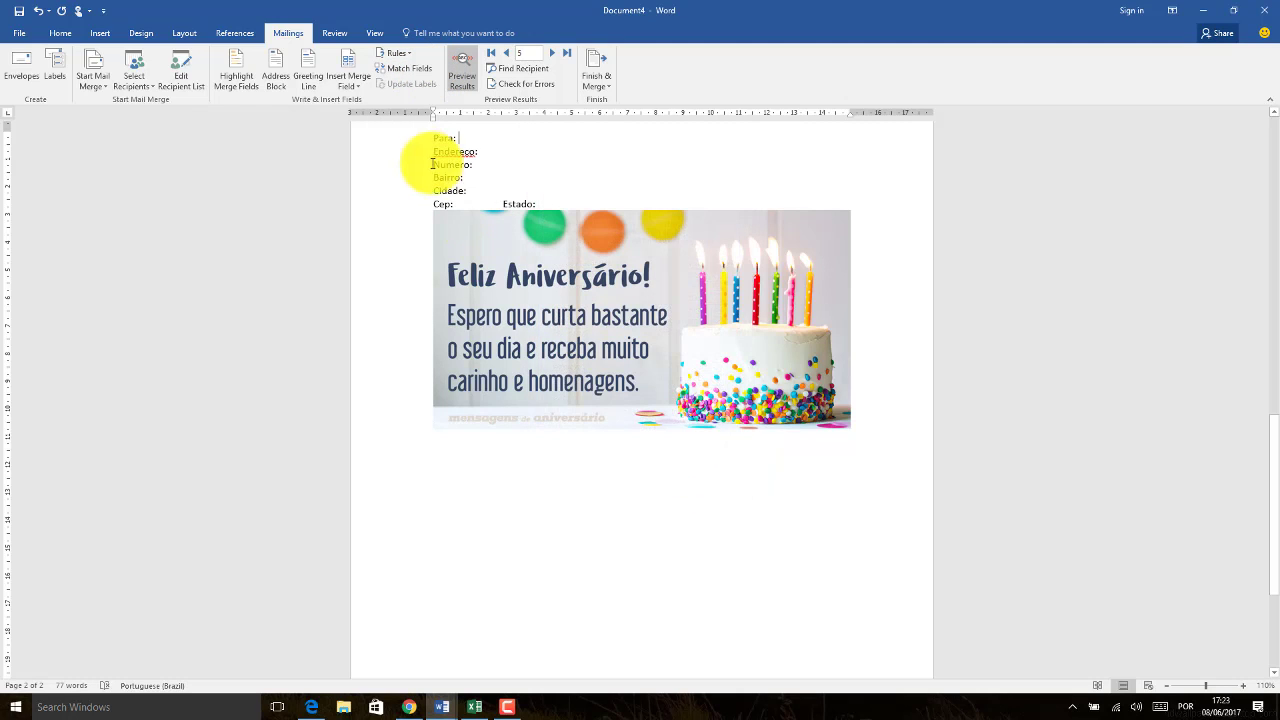
Insert the Nome, Endereco and N merge fields after Para:, Endereco: and Numero:
{"action": "left_click", "coordinate": [352, 80]}
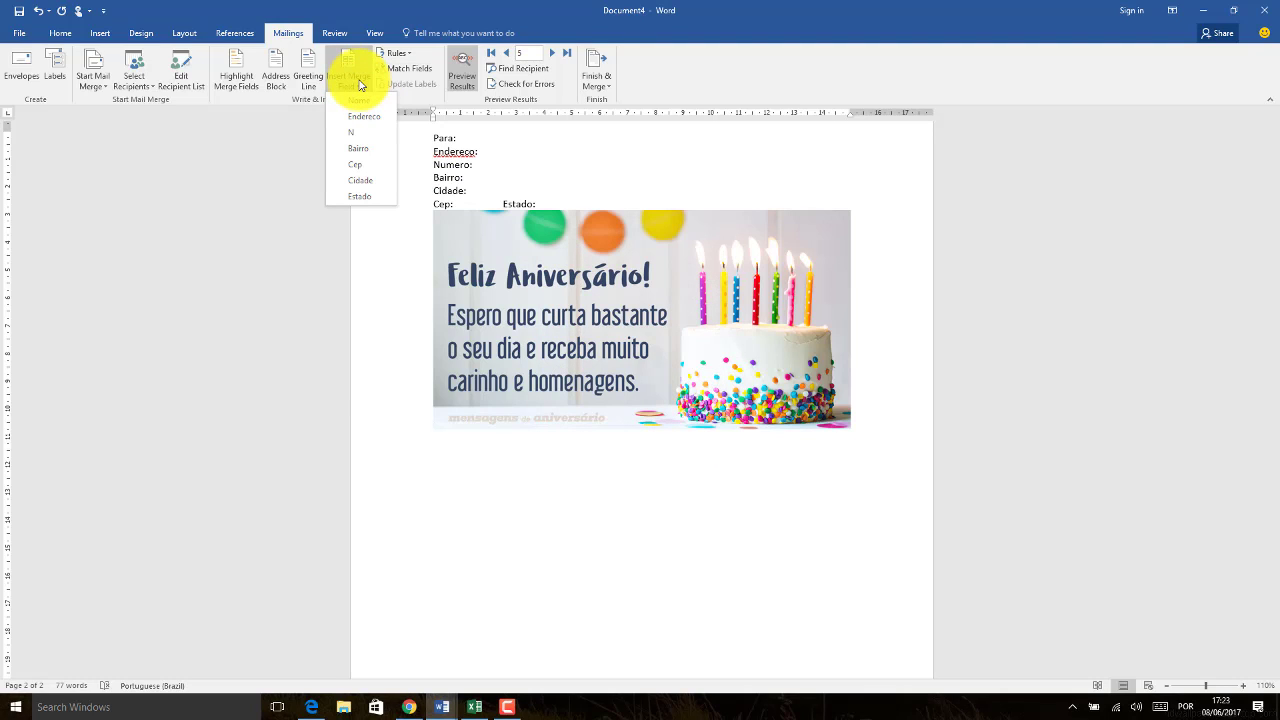
{"action": "left_click", "coordinate": [364, 97]}
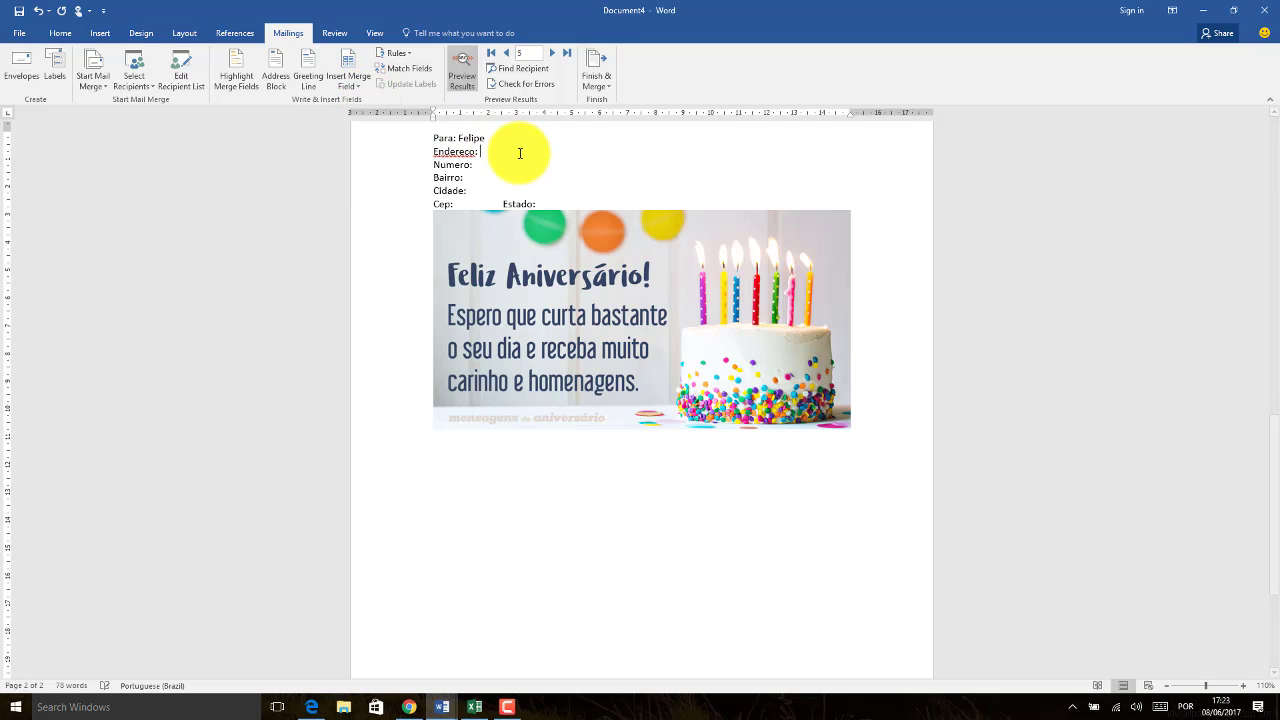
{"action": "left_click", "coordinate": [346, 85]}
{"action": "left_click", "coordinate": [370, 117]}
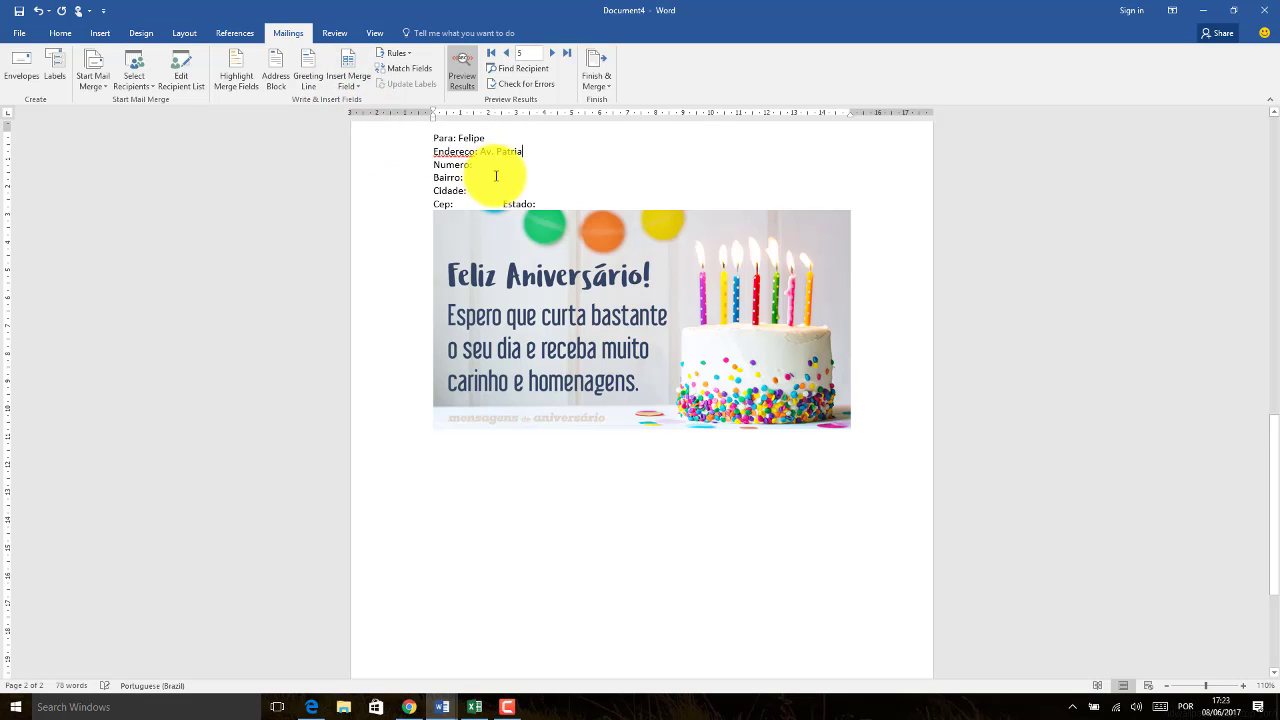
{"action": "left_click", "coordinate": [349, 85]}
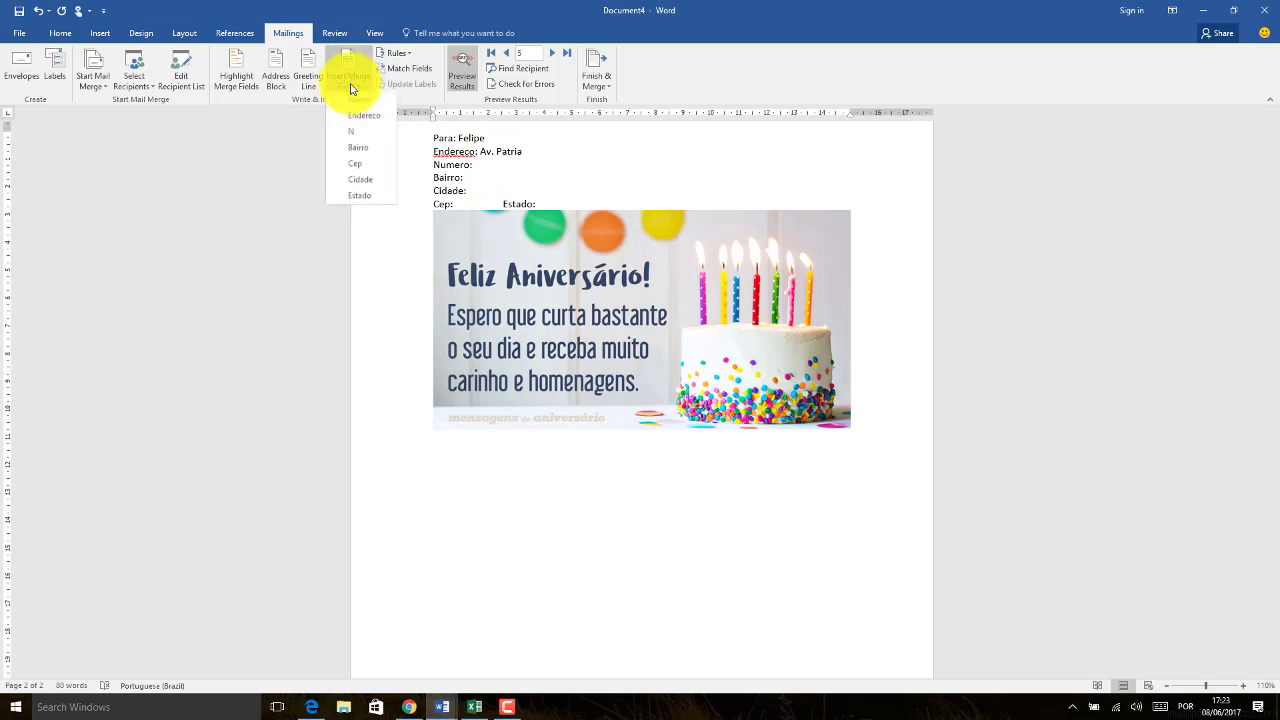
{"action": "left_click", "coordinate": [366, 133]}
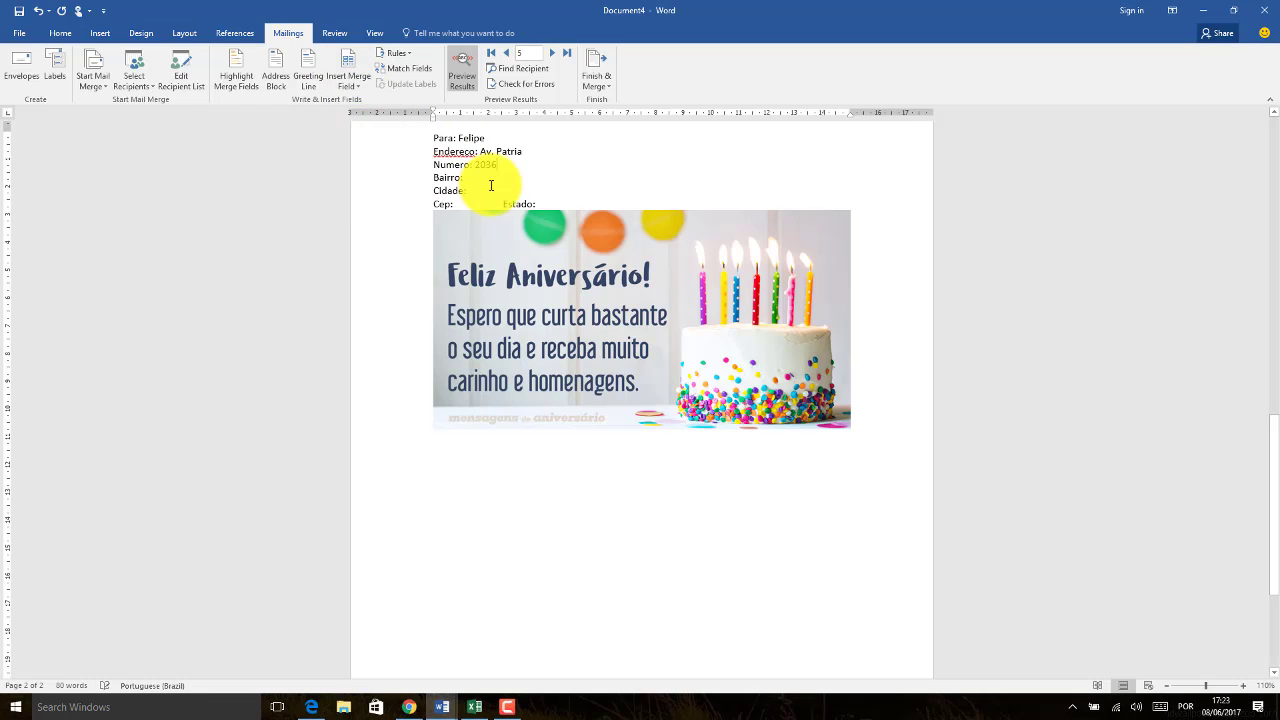
Insert the Bairro, Cidade, Cep and Estado merge fields after their matching labels
{"action": "left_click", "coordinate": [489, 179]}
{"action": "left_click", "coordinate": [352, 85]}
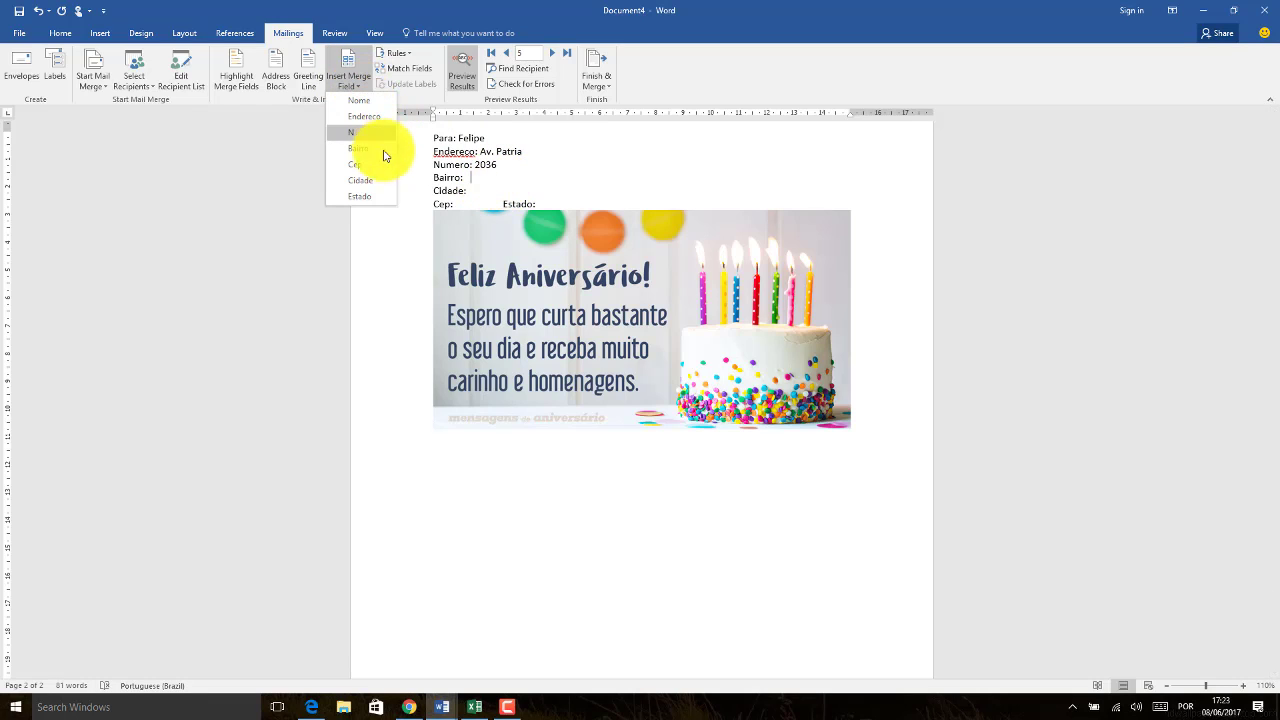
{"action": "left_click", "coordinate": [381, 150]}
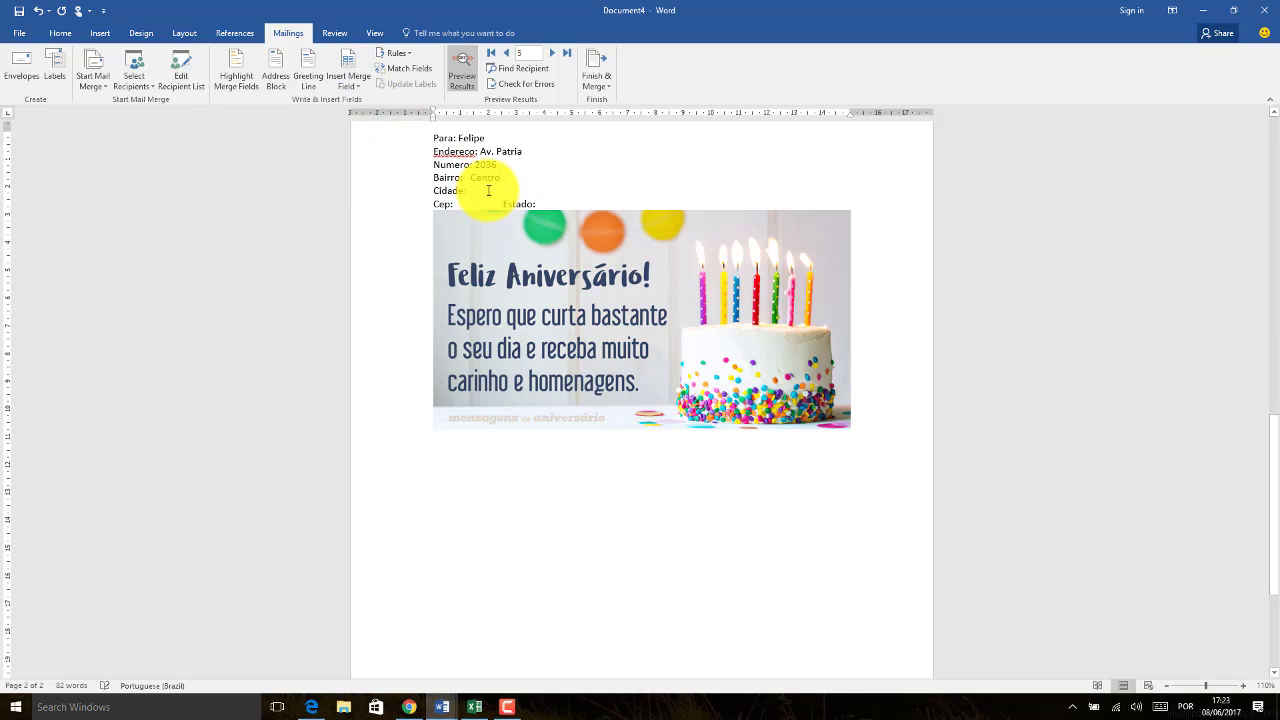
{"action": "left_click", "coordinate": [485, 190]}
{"action": "left_click", "coordinate": [353, 87]}
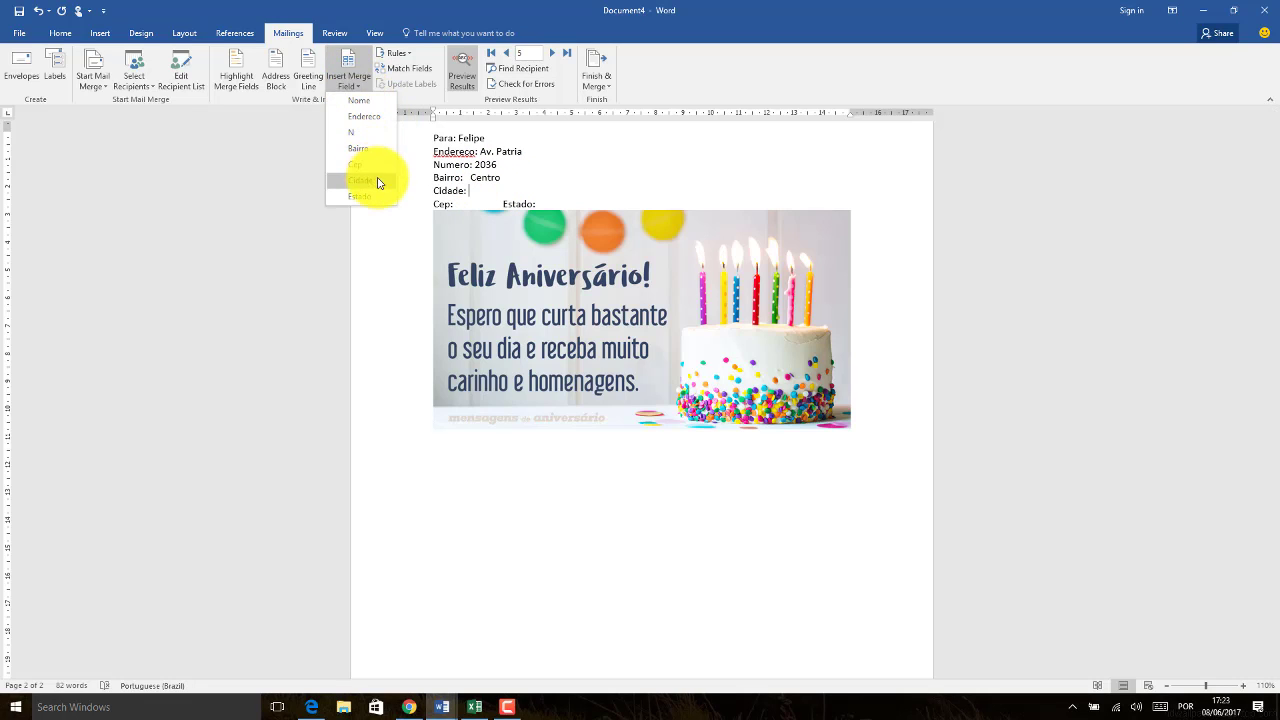
{"action": "left_click", "coordinate": [371, 168]}
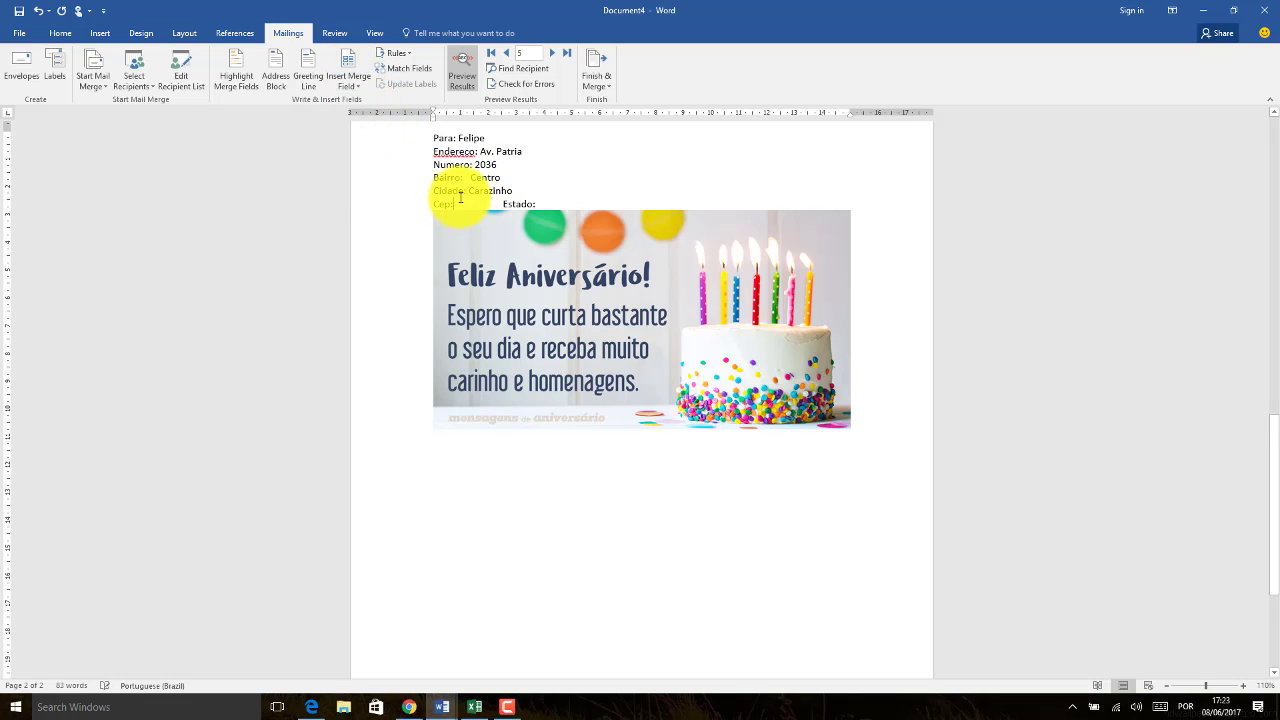
{"action": "left_click", "coordinate": [350, 82]}
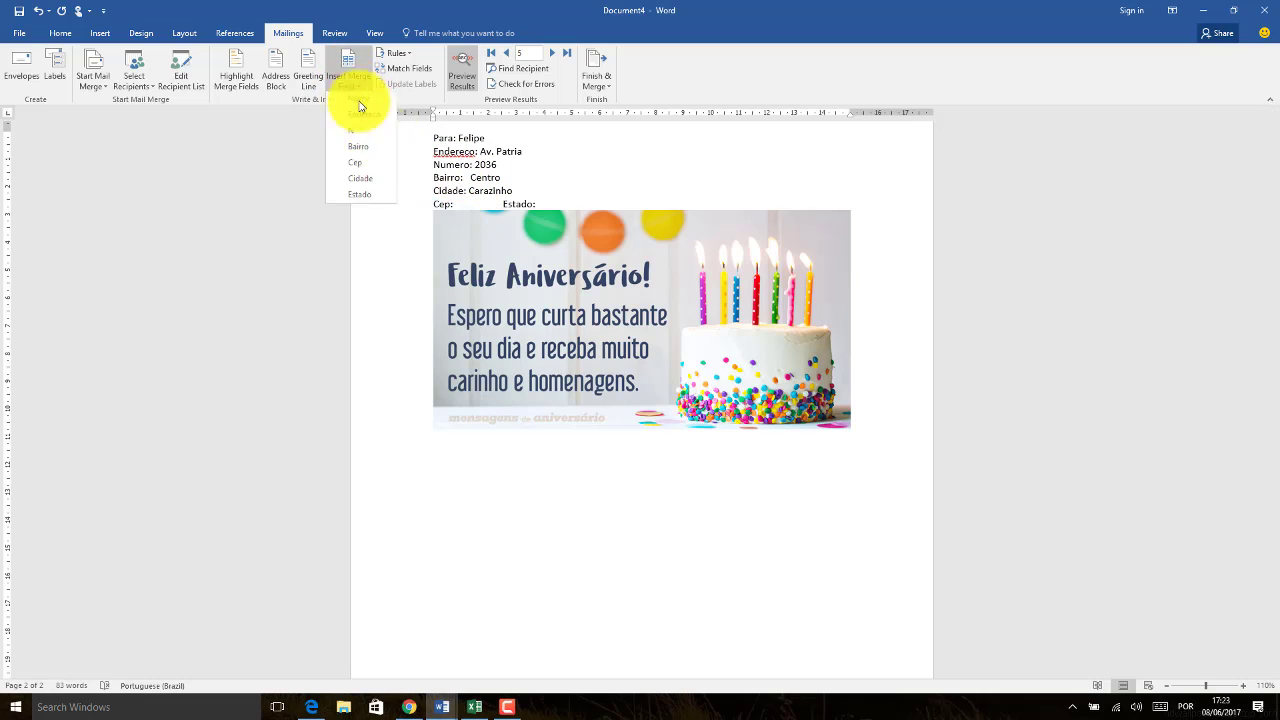
{"action": "left_click", "coordinate": [380, 166]}
{"action": "left_click", "coordinate": [580, 204]}
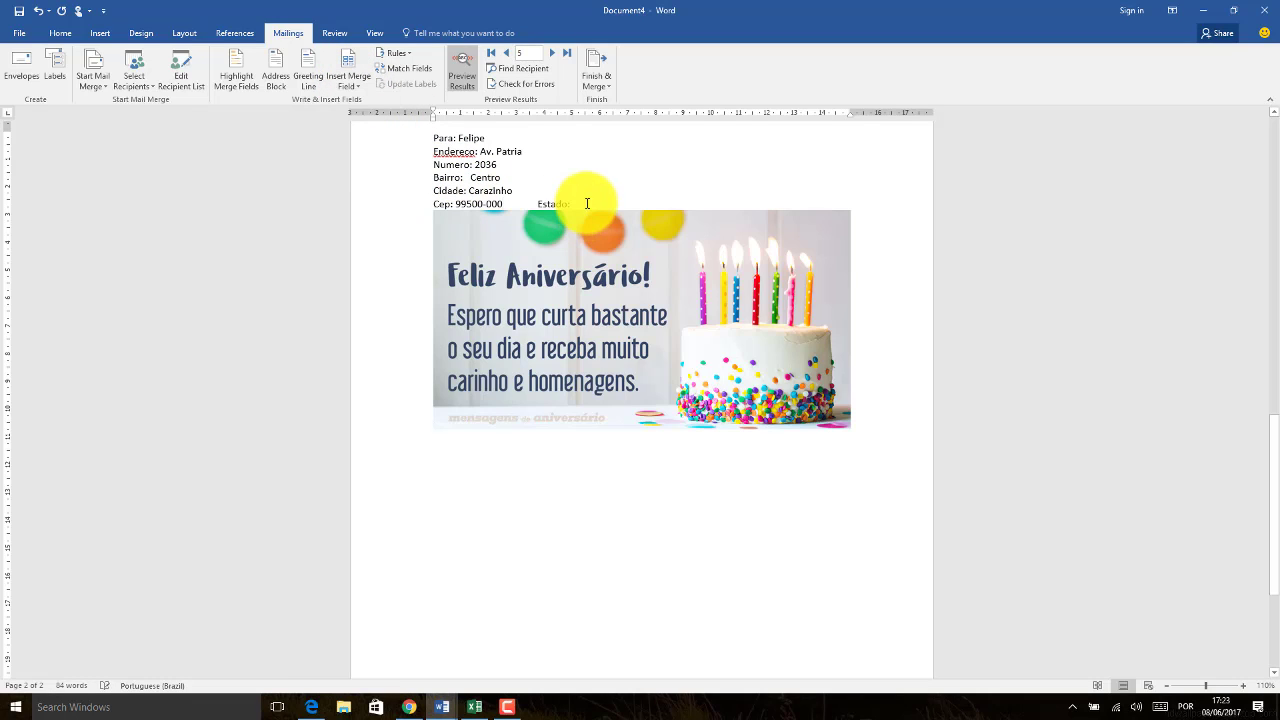
{"action": "left_click", "coordinate": [359, 87]}
{"action": "left_click", "coordinate": [366, 189]}
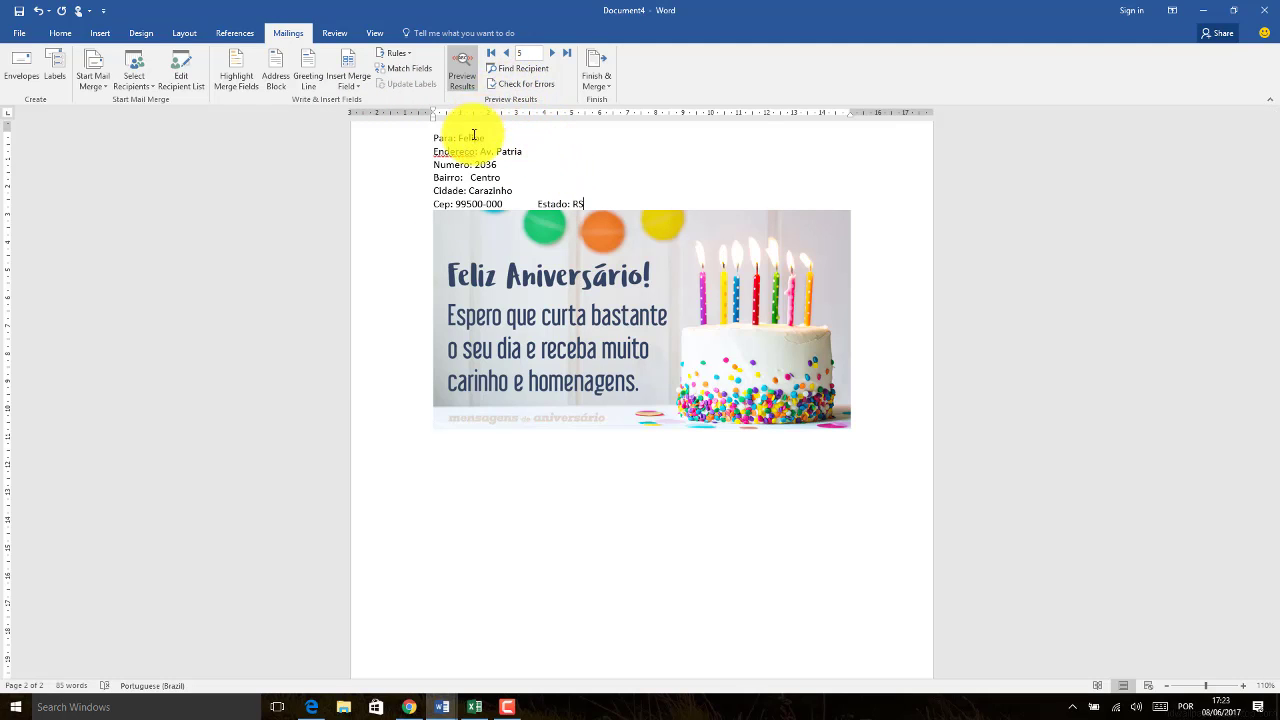
Step the preview back to the first recipient and toggle Preview Results off and on
{"action": "left_click", "coordinate": [508, 55]}
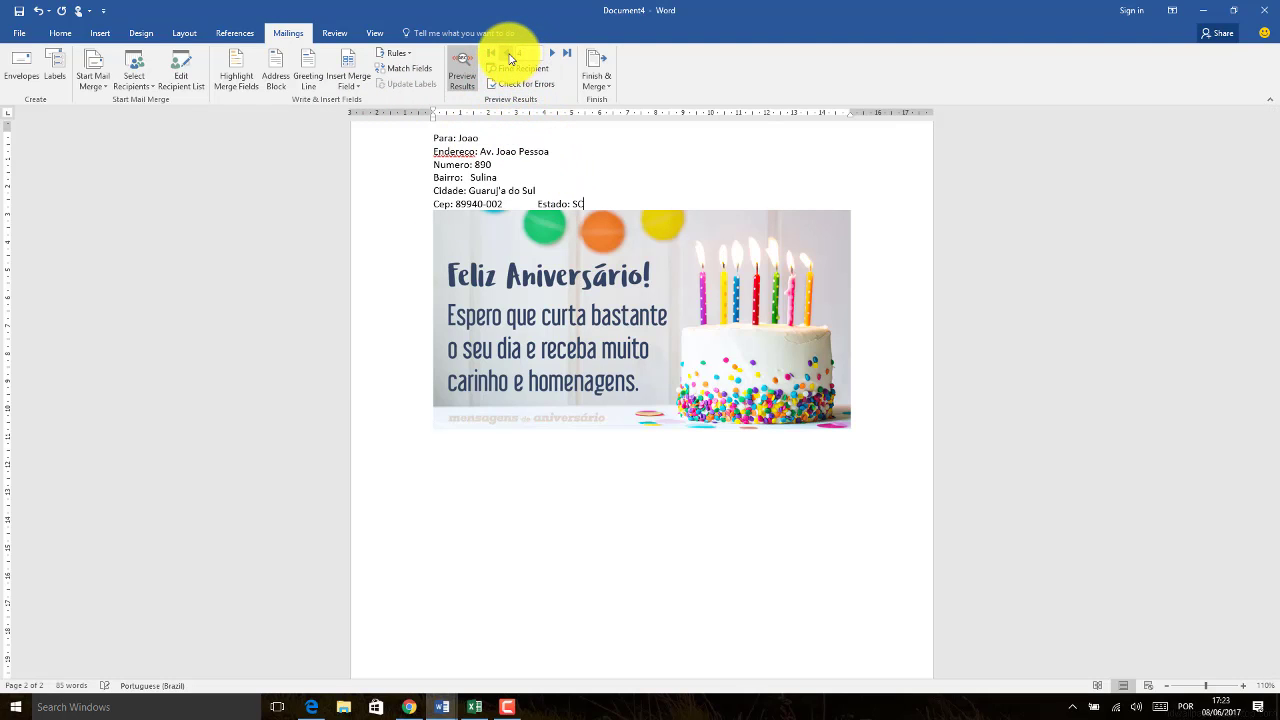
{"action": "left_click", "coordinate": [508, 57]}
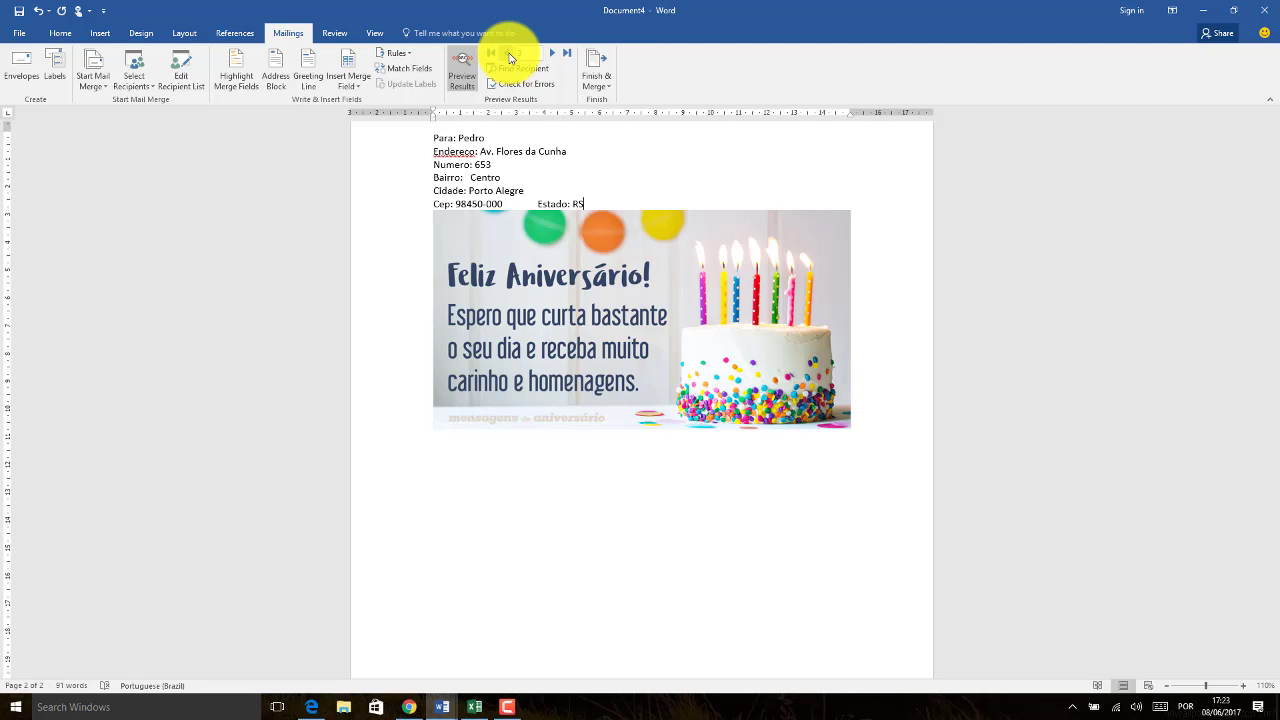
{"action": "left_click", "coordinate": [509, 57]}
{"action": "left_click", "coordinate": [509, 57]}
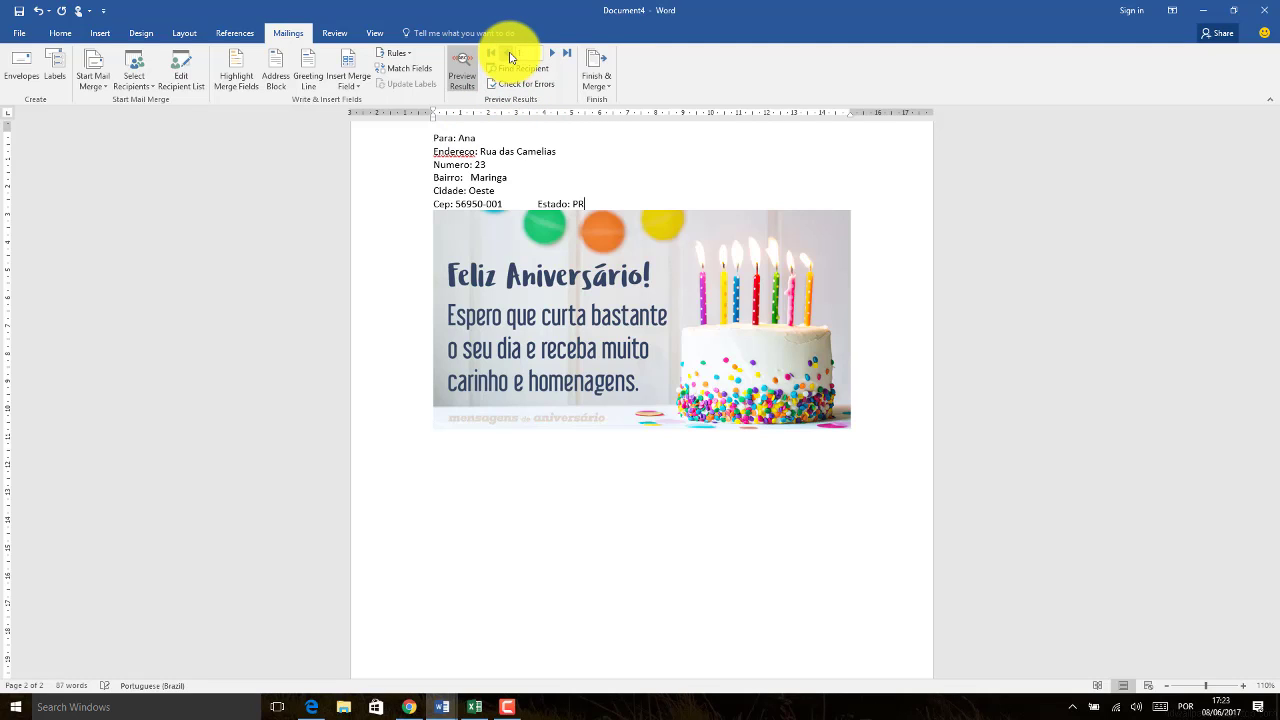
{"action": "left_click", "coordinate": [465, 64]}
{"action": "left_click", "coordinate": [466, 62]}
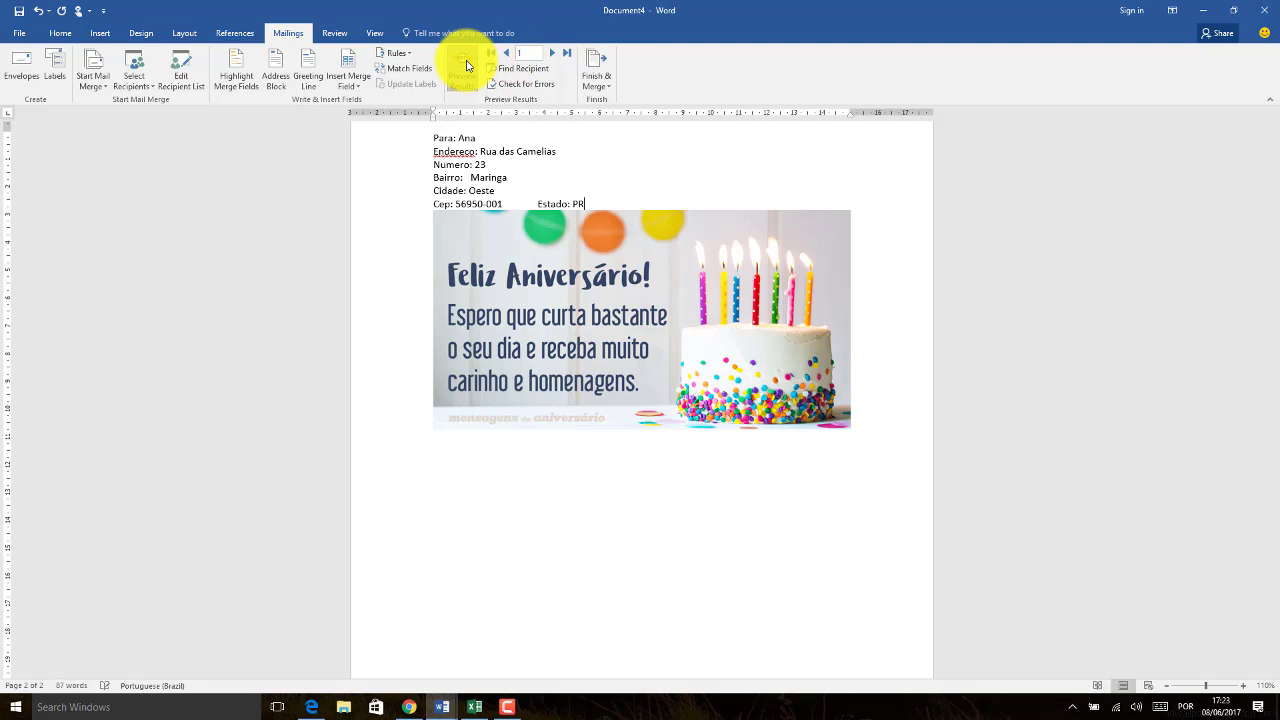
Move forward and back through the recipients, ending on the third record
{"action": "left_click", "coordinate": [551, 55]}
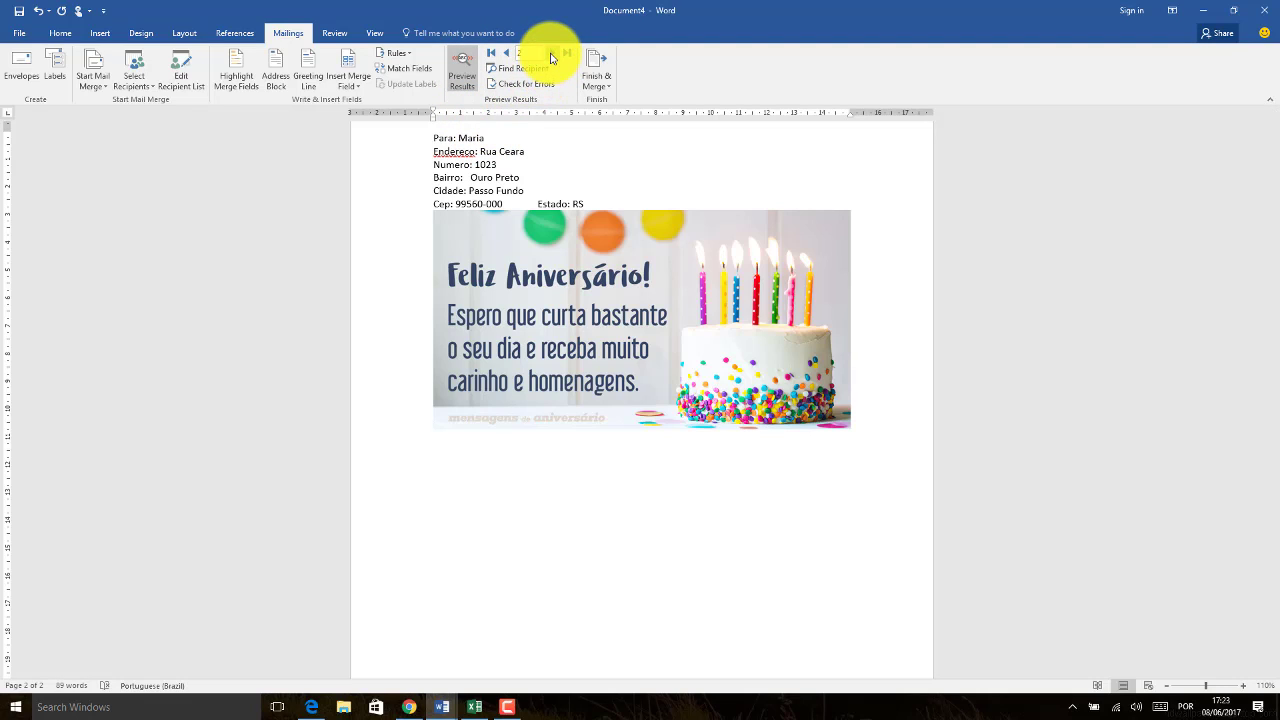
{"action": "left_click", "coordinate": [551, 57]}
{"action": "left_click", "coordinate": [551, 57]}
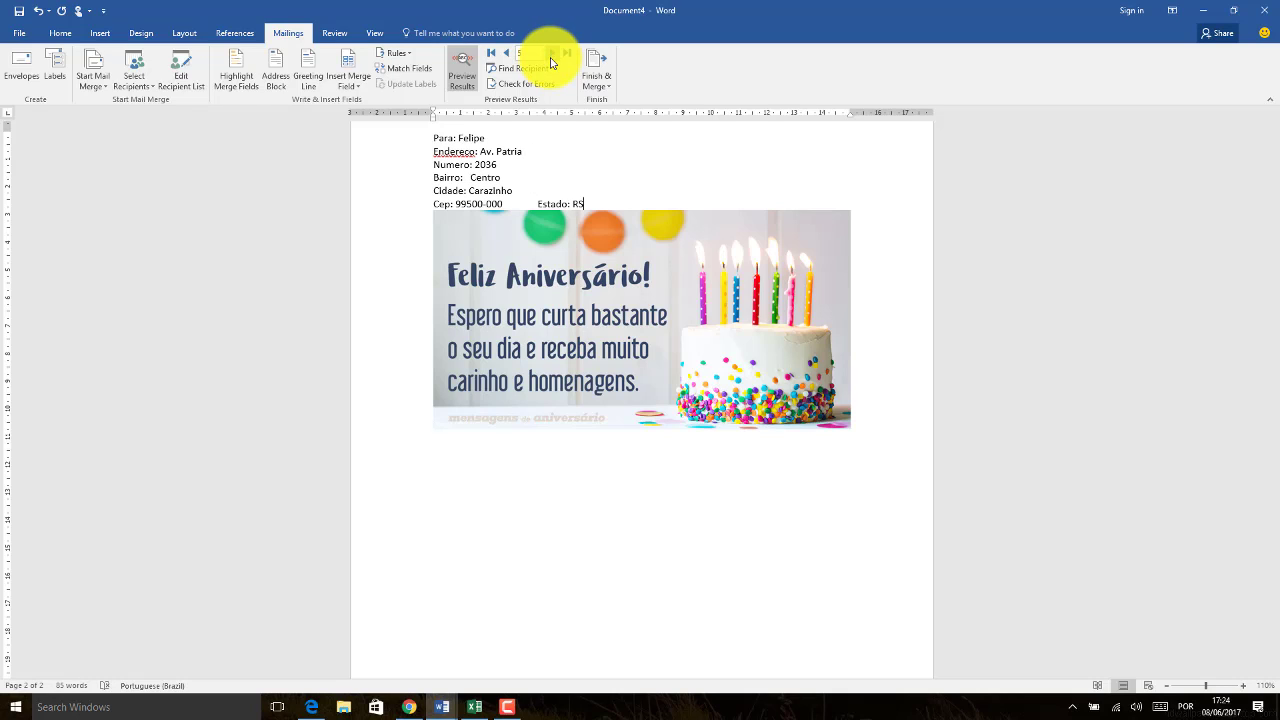
{"action": "left_click", "coordinate": [506, 55]}
{"action": "left_click", "coordinate": [506, 55]}
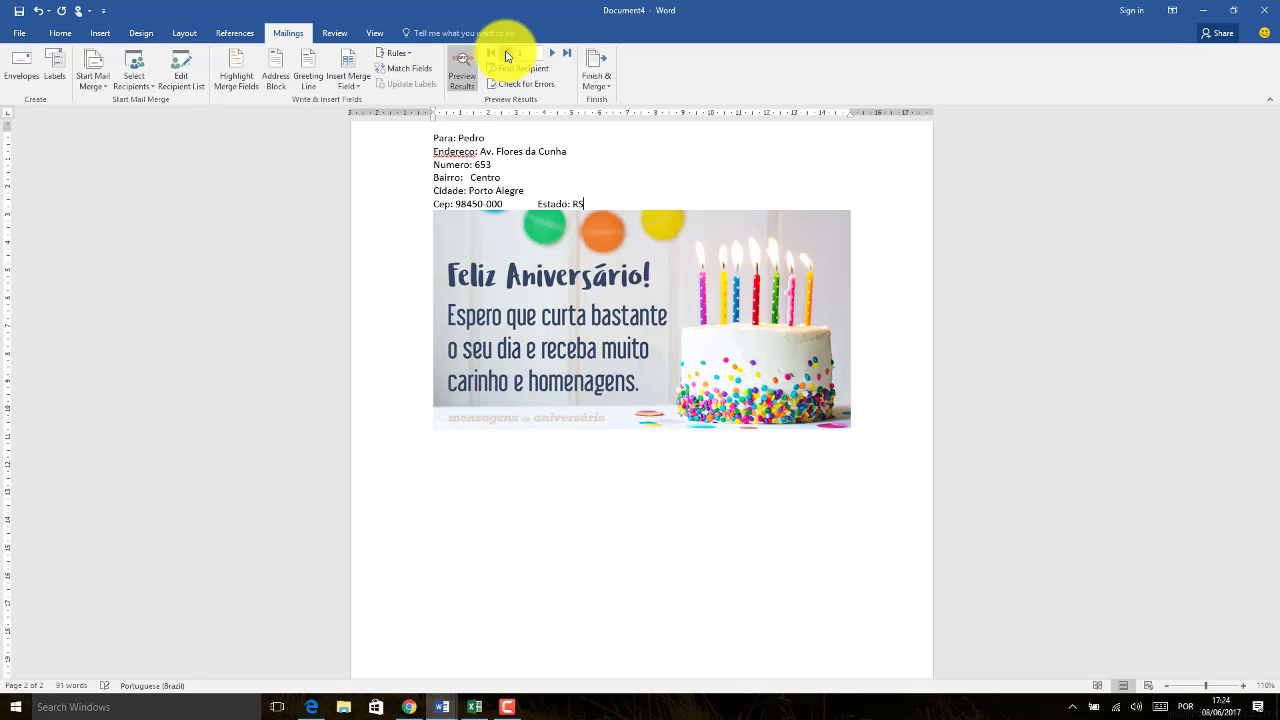
{"action": "left_click", "coordinate": [551, 55]}
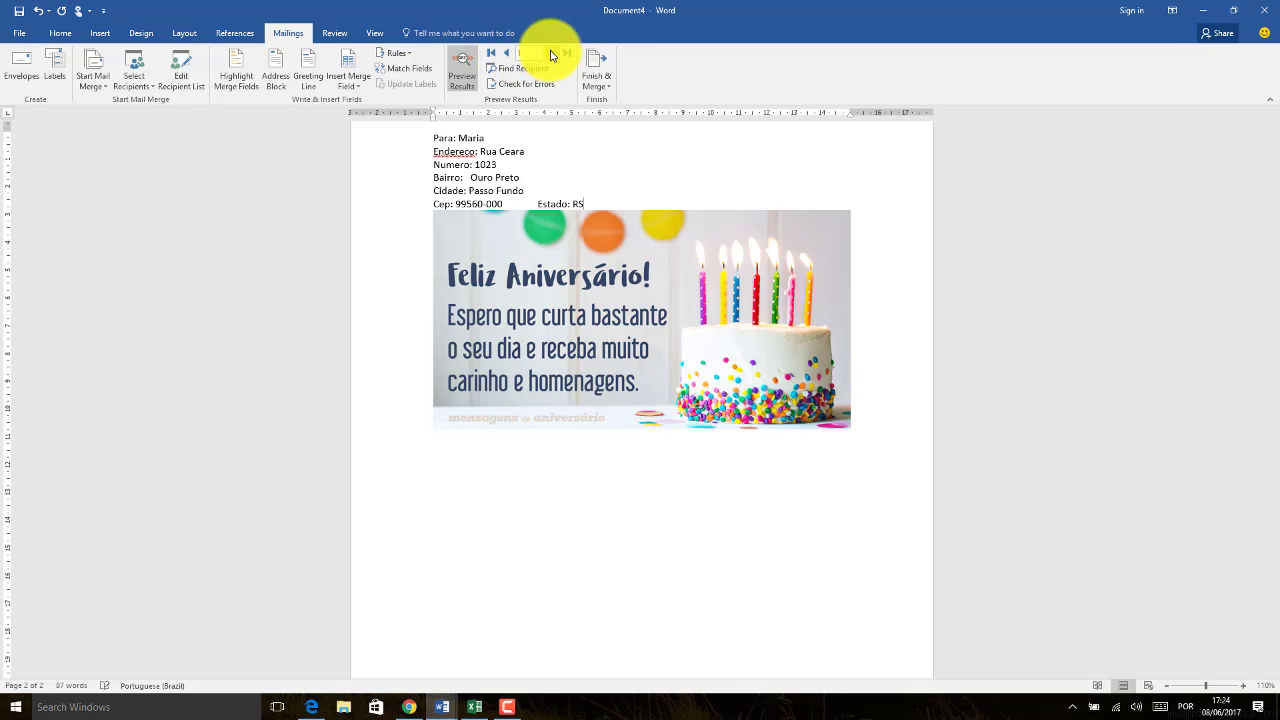
{"action": "left_click", "coordinate": [551, 55]}
{"action": "mouse_move", "coordinate": [1266, 443]}
{"action": "left_mouse_down"}
{"action": "mouse_move", "coordinate": [1265, 137]}
{"action": "mouse_move", "coordinate": [1276, 183]}
{"action": "left_mouse_up"}
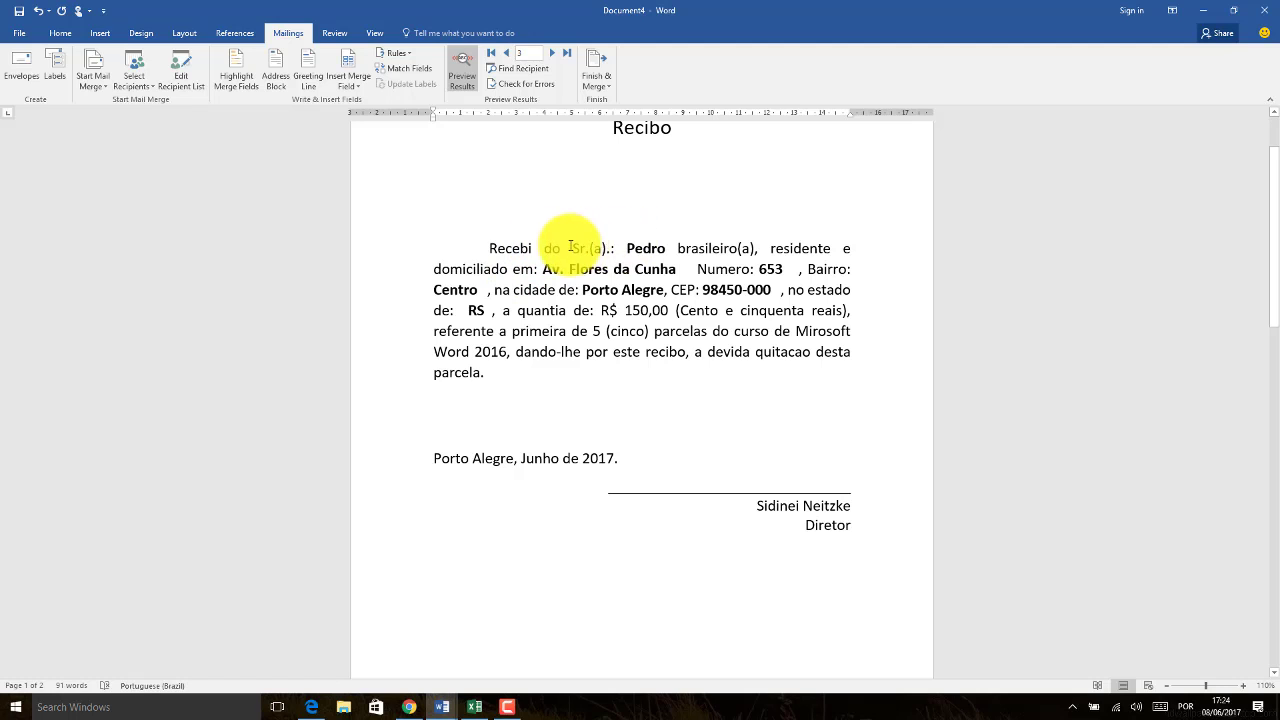
{"action": "left_click_drag", "start_coordinate": [1274, 243], "coordinate": [1276, 467]}
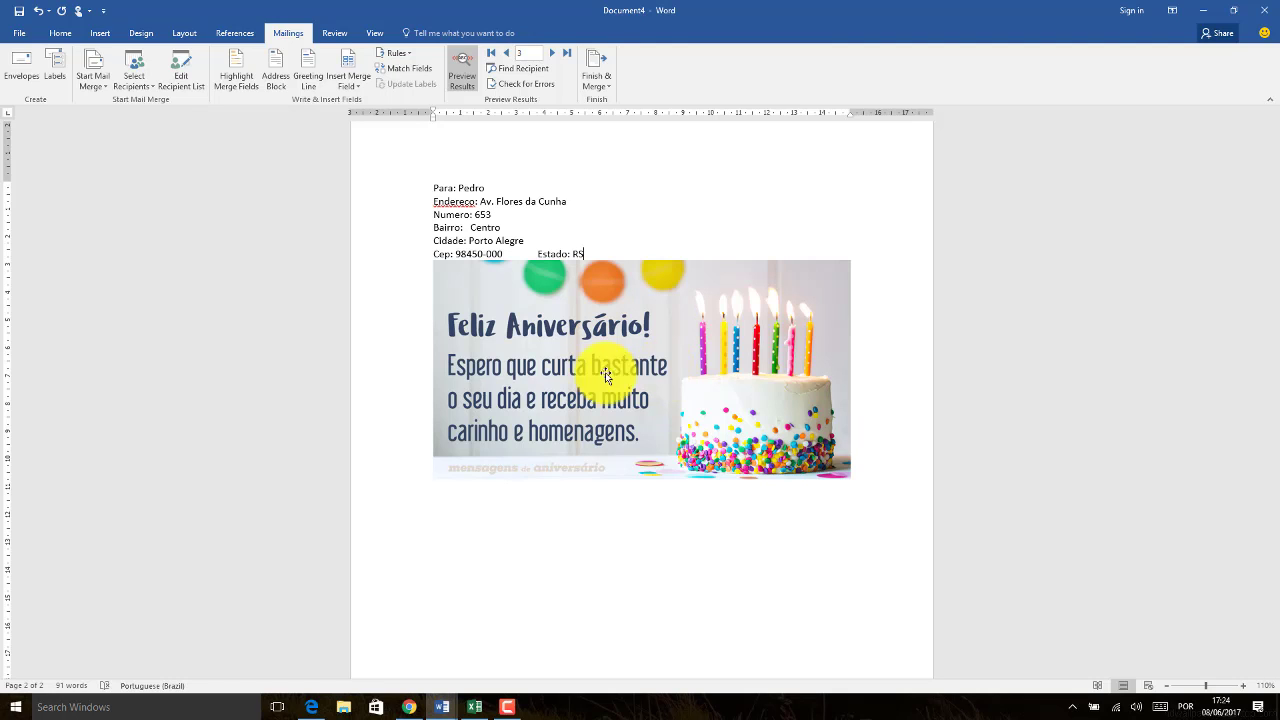
{"action": "left_click", "coordinate": [474, 707]}
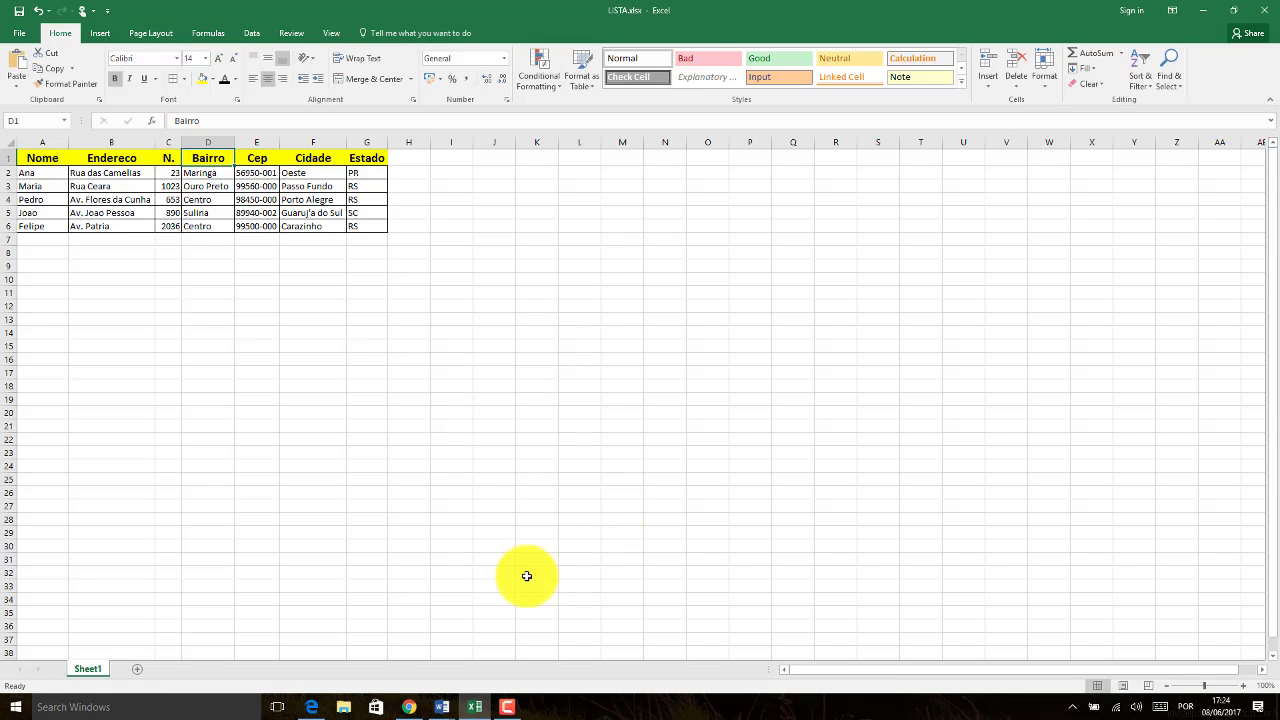
{"action": "mouse_move", "coordinate": [445, 703]}
{"action": "left_click", "coordinate": [564, 656]}
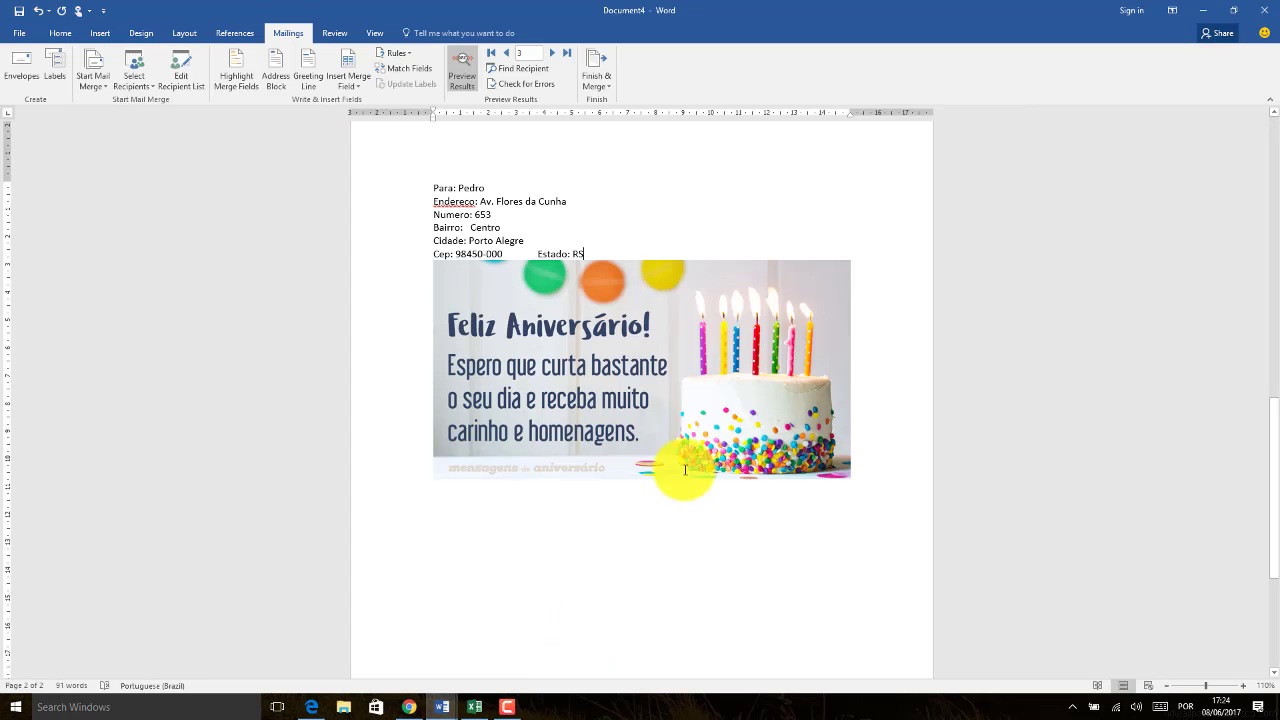